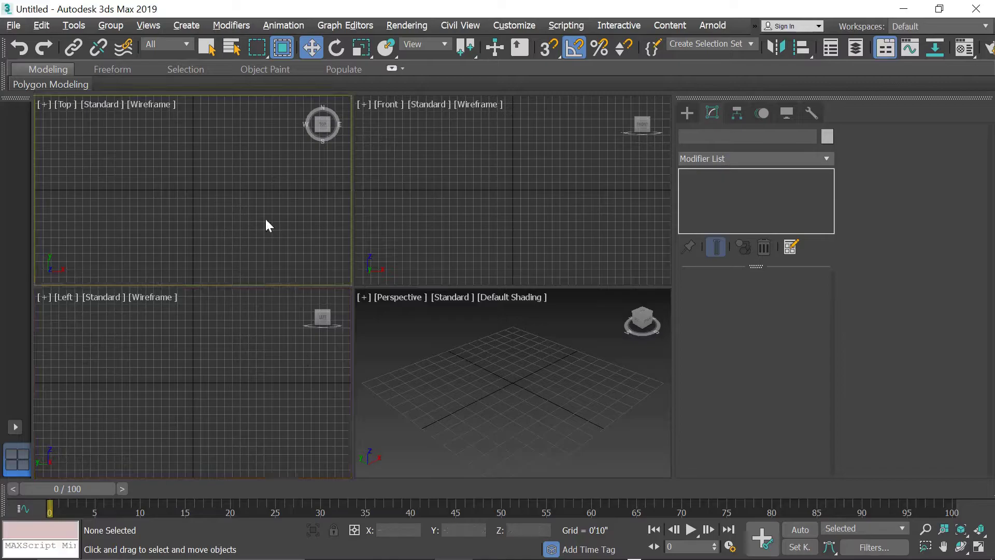
# Step: Switch the Create panel category to Extended Primitives and start a ChamferBox
pyautogui.click(688, 112)
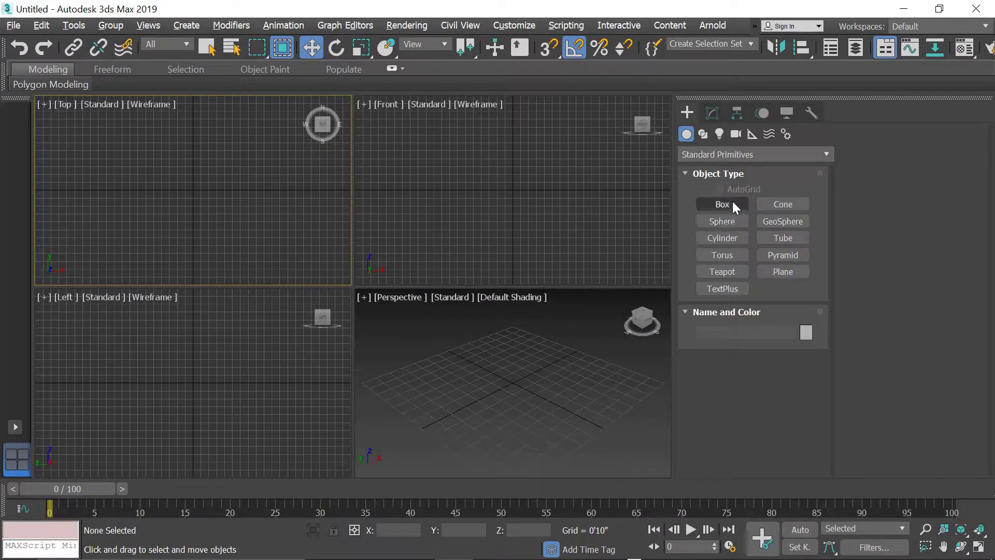
pyautogui.click(726, 160)
pyautogui.click(751, 172)
pyautogui.click(723, 203)
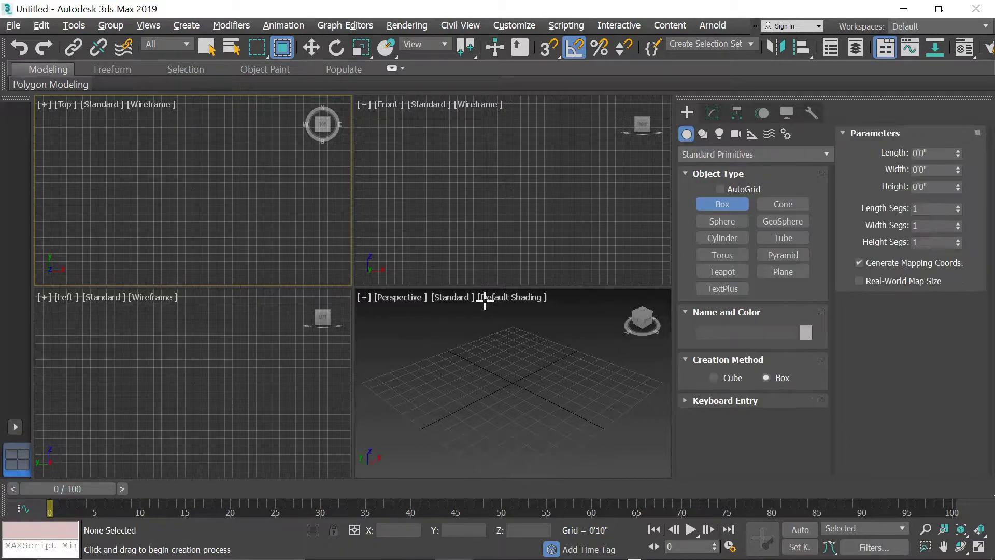
pyautogui.click(717, 156)
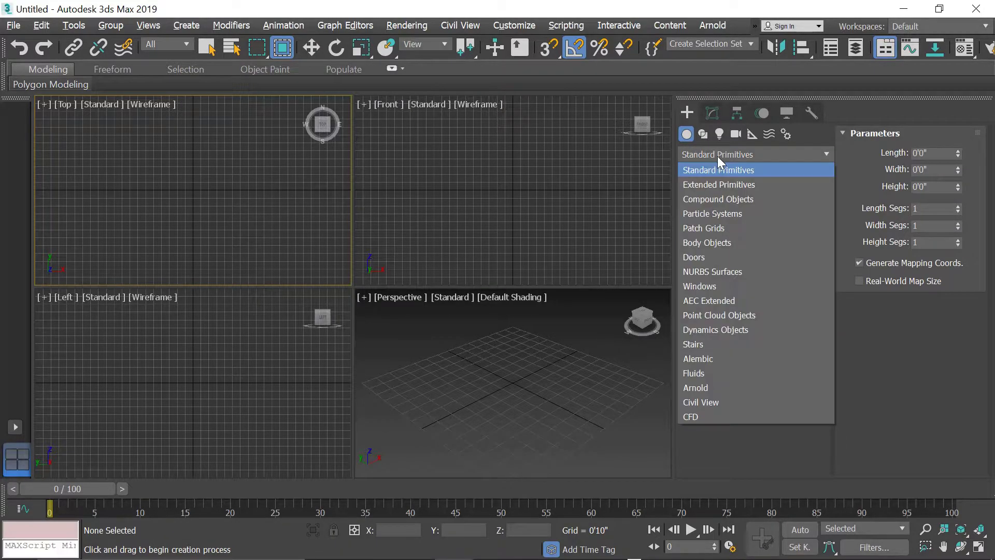
pyautogui.click(714, 199)
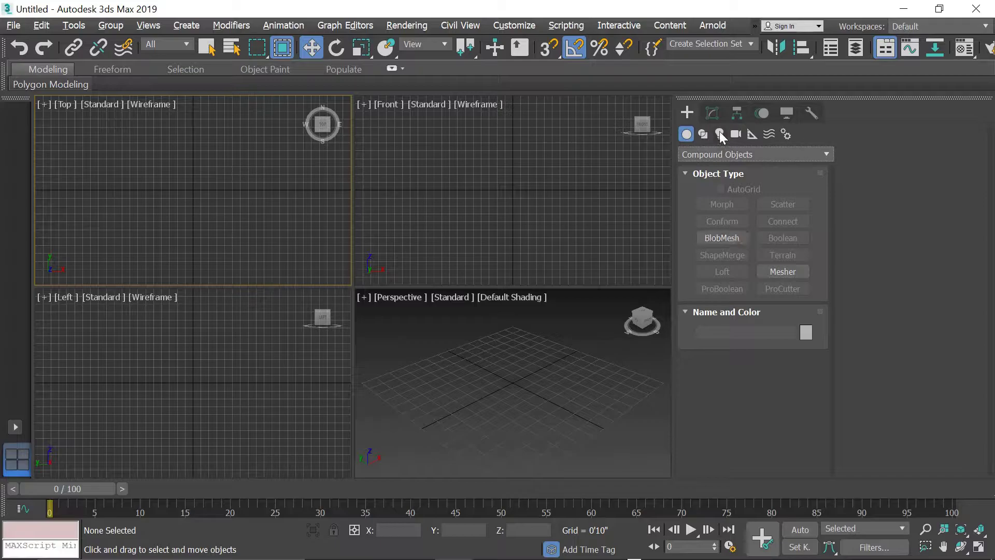
pyautogui.click(721, 150)
pyautogui.click(720, 184)
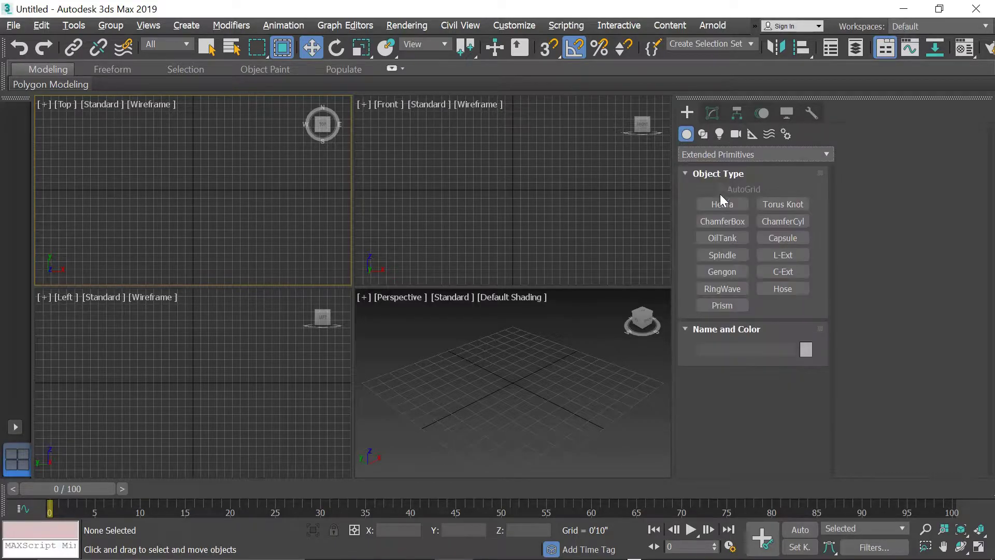
pyautogui.click(727, 226)
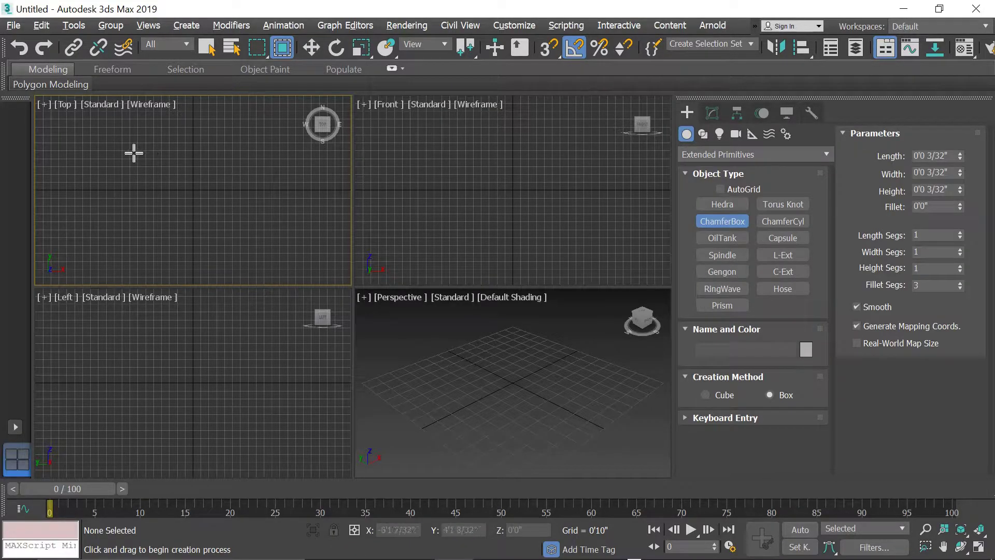
# Step: Draw a tall ChamferBox in the Top view with height and rounded edges
pyautogui.moveTo(130, 155); pyautogui.dragTo(151, 226)
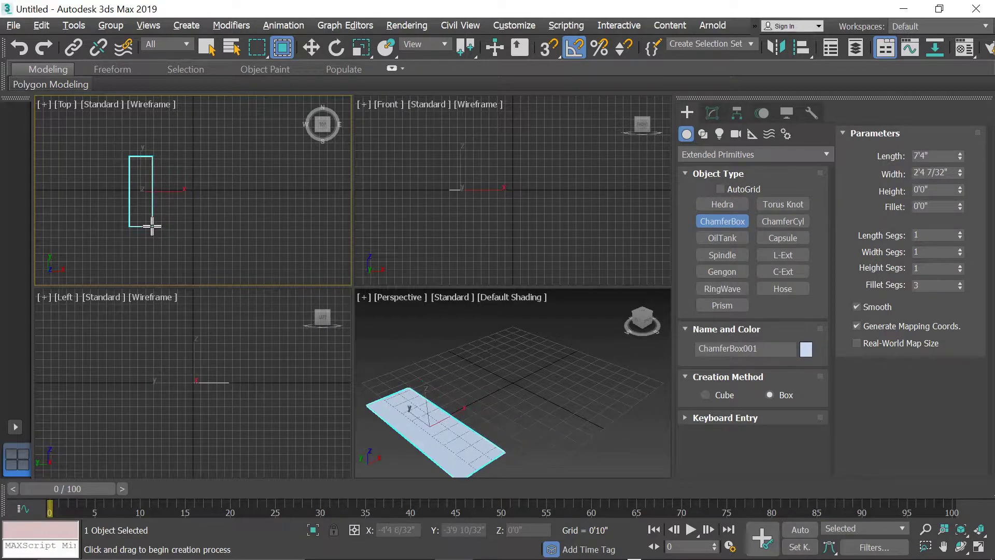
pyautogui.click(139, 167)
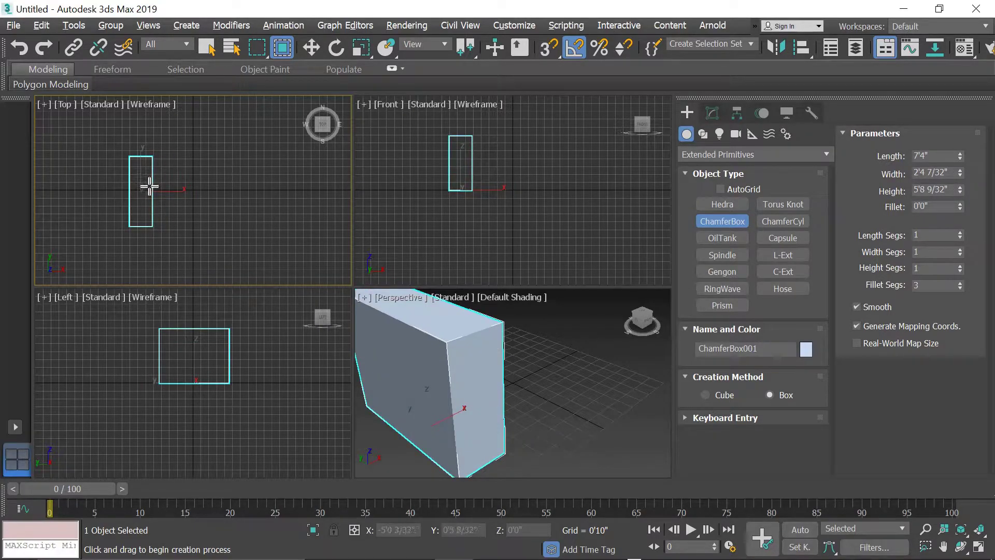
pyautogui.click(141, 155)
pyautogui.press('w')
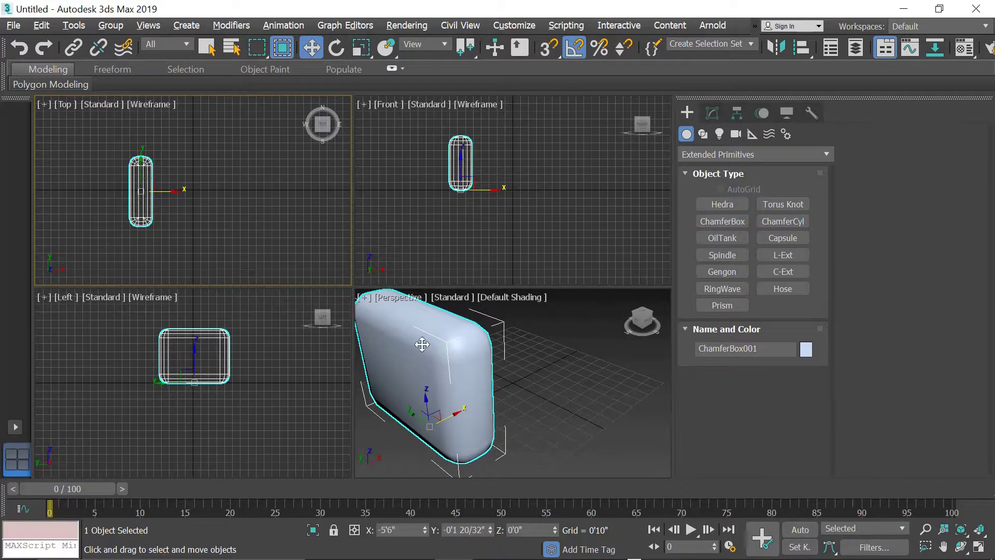
# Step: Centre ChamferBox001 on the origin by zeroing its X and Y positions
pyautogui.moveTo(482, 372); pyautogui.dragTo(500, 383, button='middle')
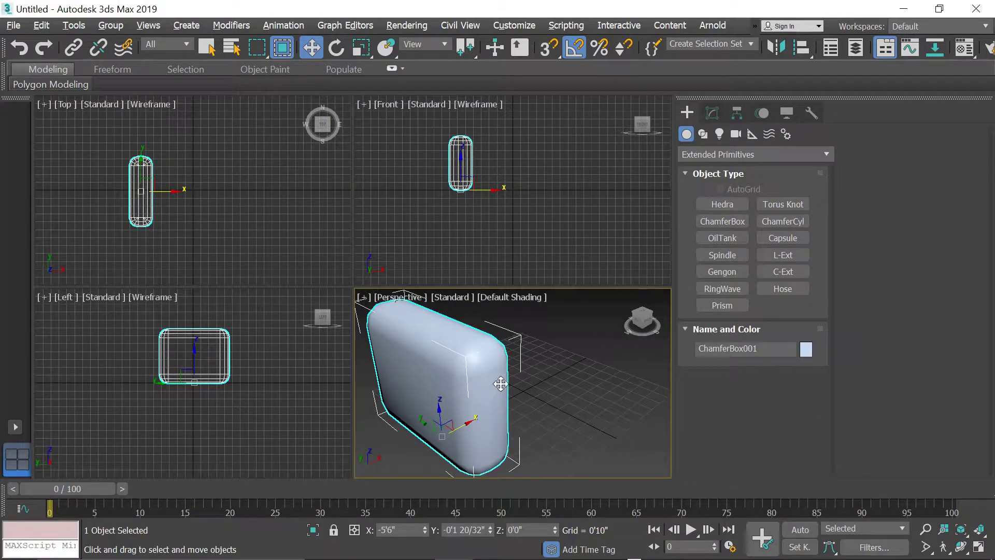
pyautogui.rightClick(423, 530)
pyautogui.rightClick(490, 530)
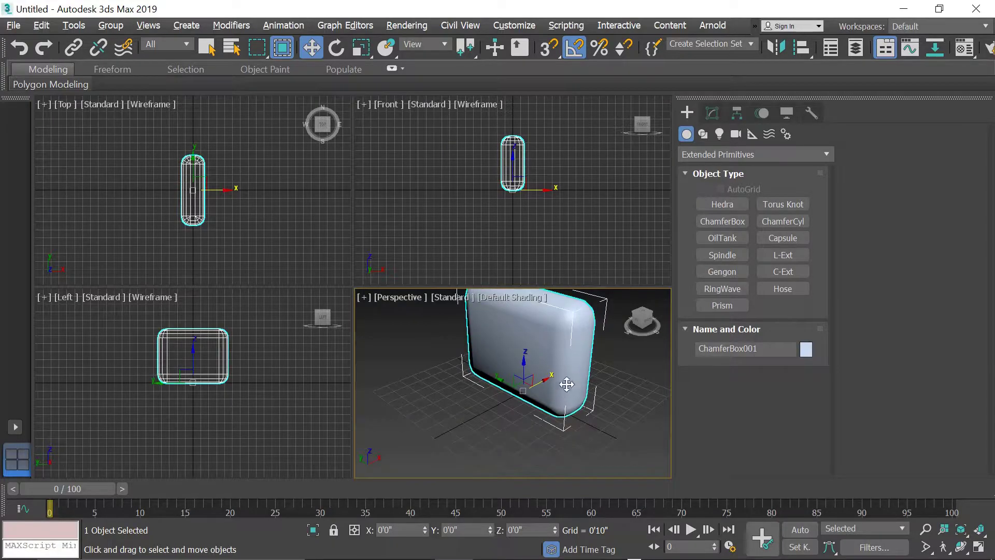
pyautogui.click(712, 112)
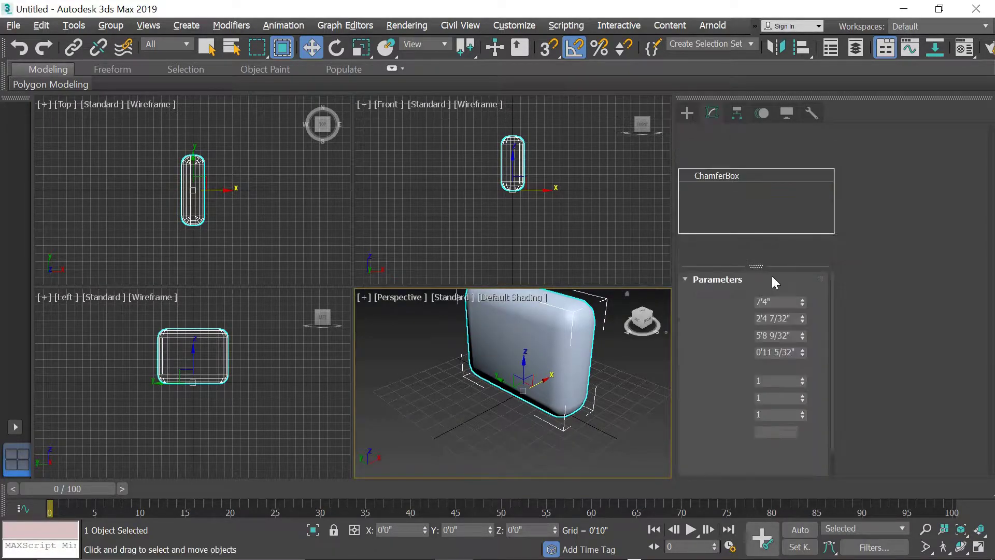
# Step: Size the box to 2'6" length, 0'6" width and 2'6" height
pyautogui.click(786, 303)
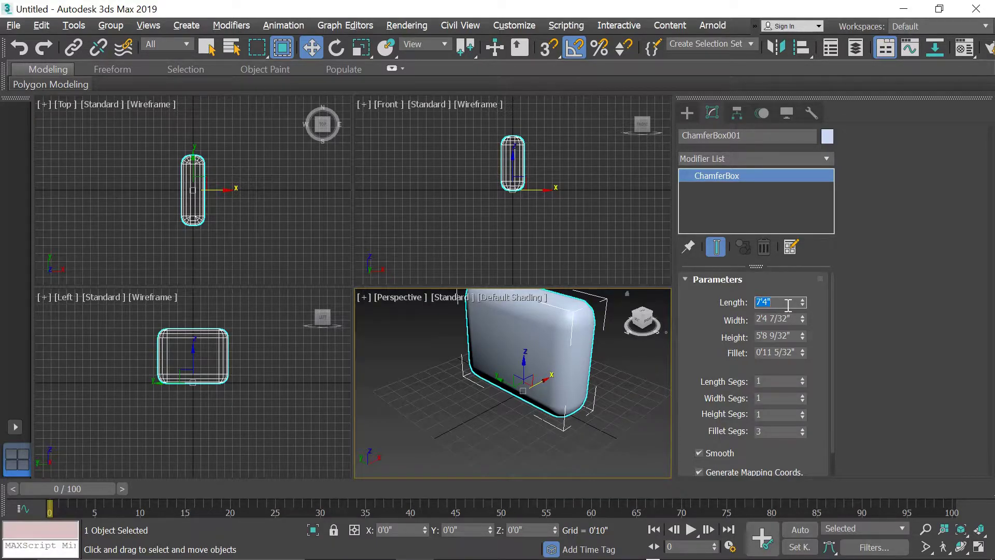
pyautogui.moveTo(803, 304); pyautogui.dragTo(792, 302)
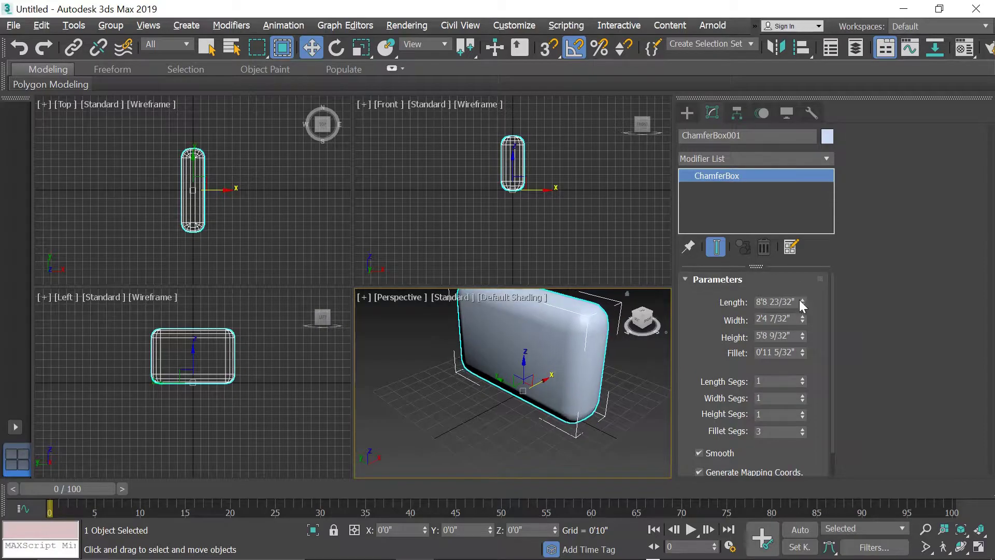
pyautogui.click(790, 302)
pyautogui.write('30')
pyautogui.press('Tab')
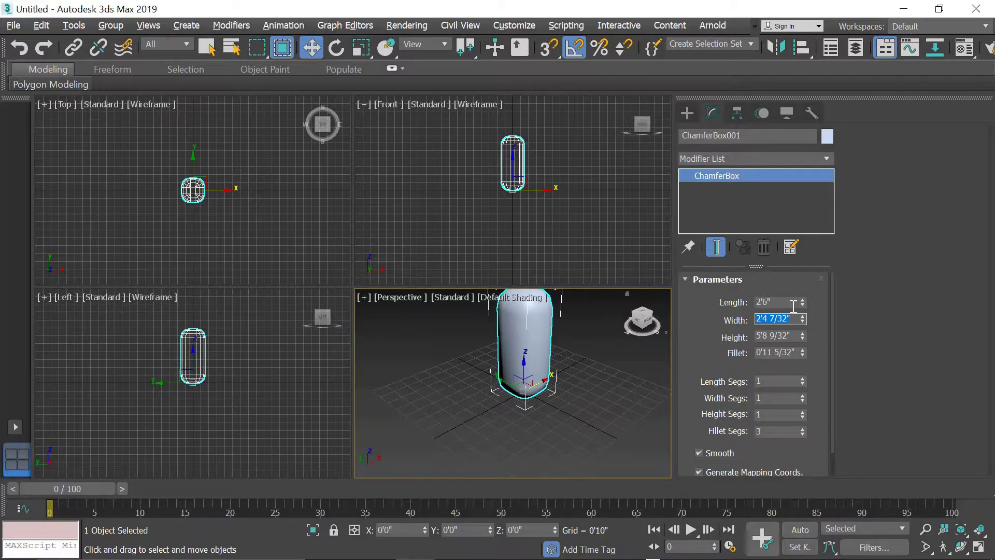
pyautogui.write('6')
pyautogui.press('Tab')
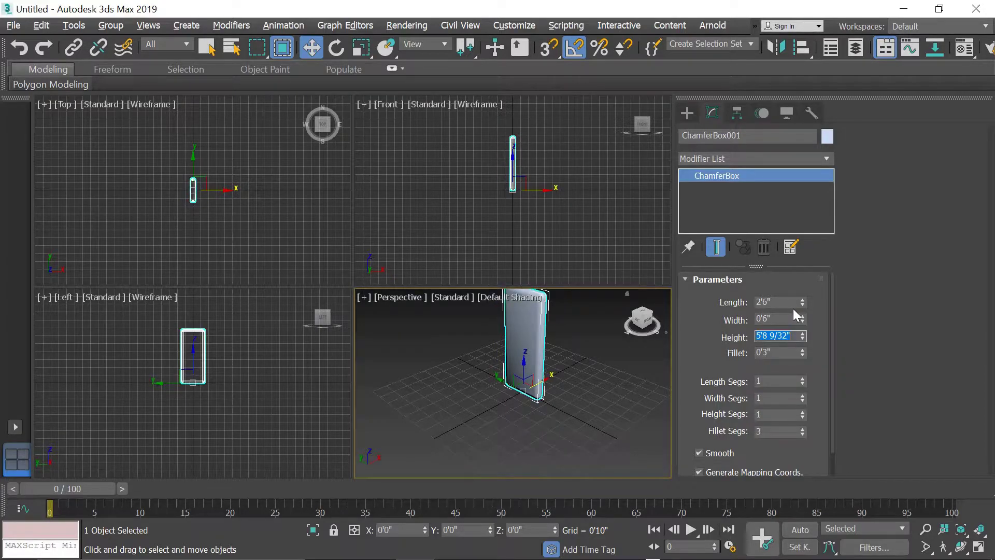
pyautogui.write('3')
pyautogui.write('0')
pyautogui.press('Tab')
# Step: Move the box to X -3'0"
pyautogui.scroll(5, 572, 383)
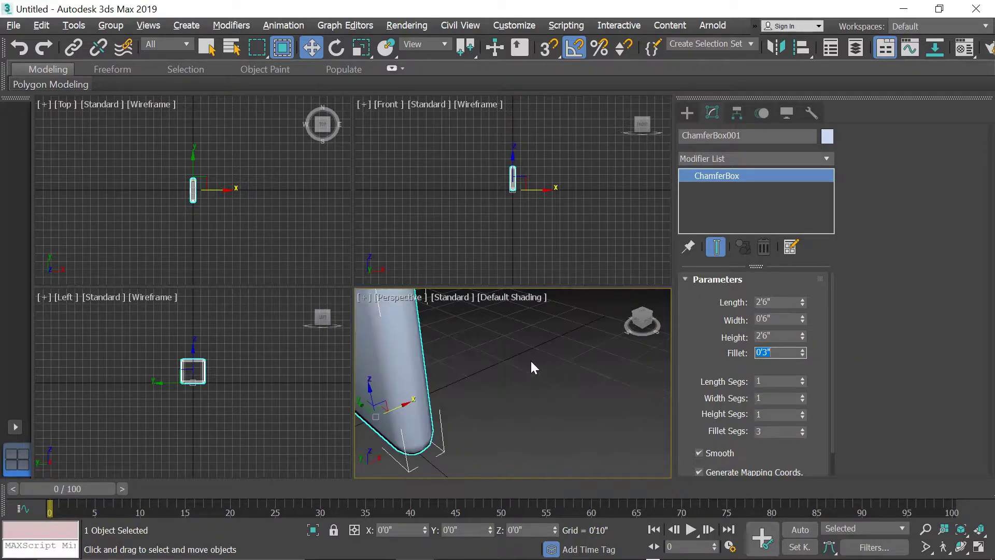
pyautogui.scroll(-3, 532, 365)
pyautogui.scroll(1, 543, 396)
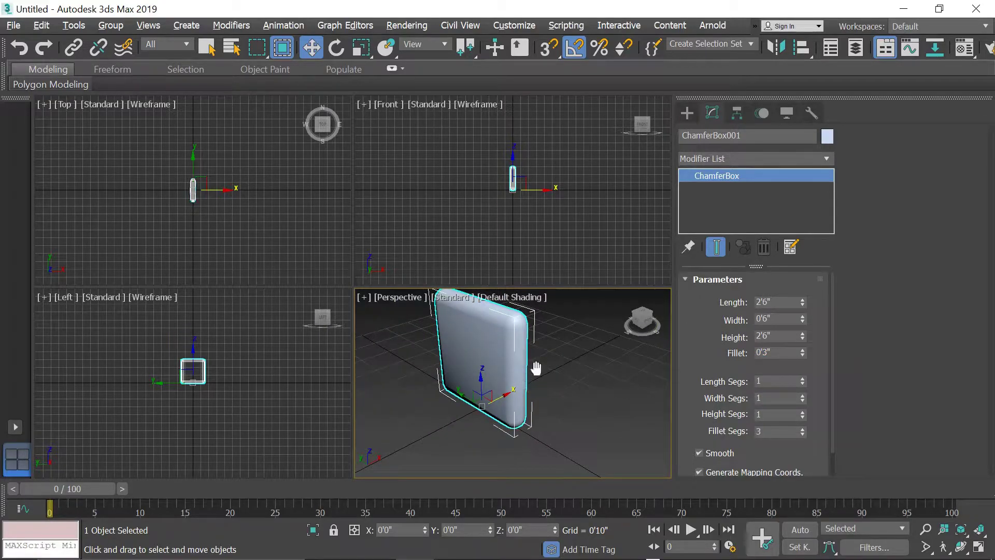
pyautogui.moveTo(526, 377); pyautogui.dragTo(530, 378, button='middle')
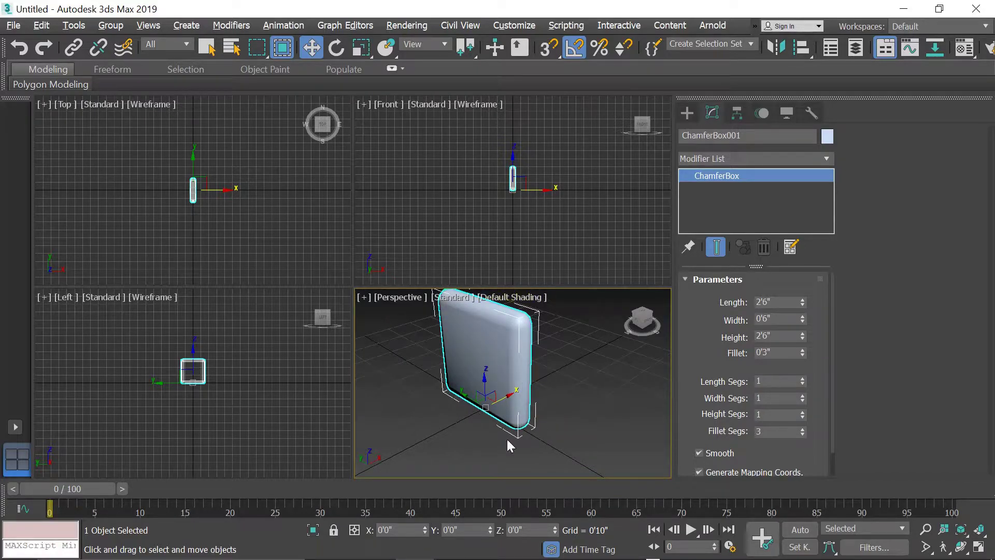
pyautogui.doubleClick(409, 527)
pyautogui.write('36')
pyautogui.write('-')
pyautogui.press('Return')
# Step: Clone the box as a copy, ChamferBox002, and place it at X 3'0"
pyautogui.moveTo(486, 453); pyautogui.dragTo(489, 367, button='middle')
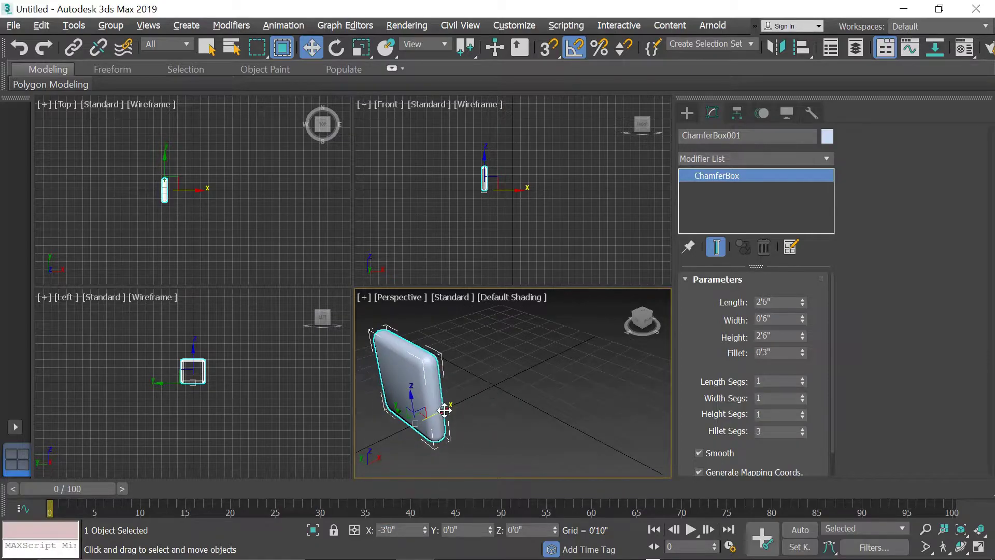
pyautogui.keyDown('shift'); pyautogui.moveTo(445, 410); pyautogui.dragTo(502, 383); pyautogui.keyUp('shift')
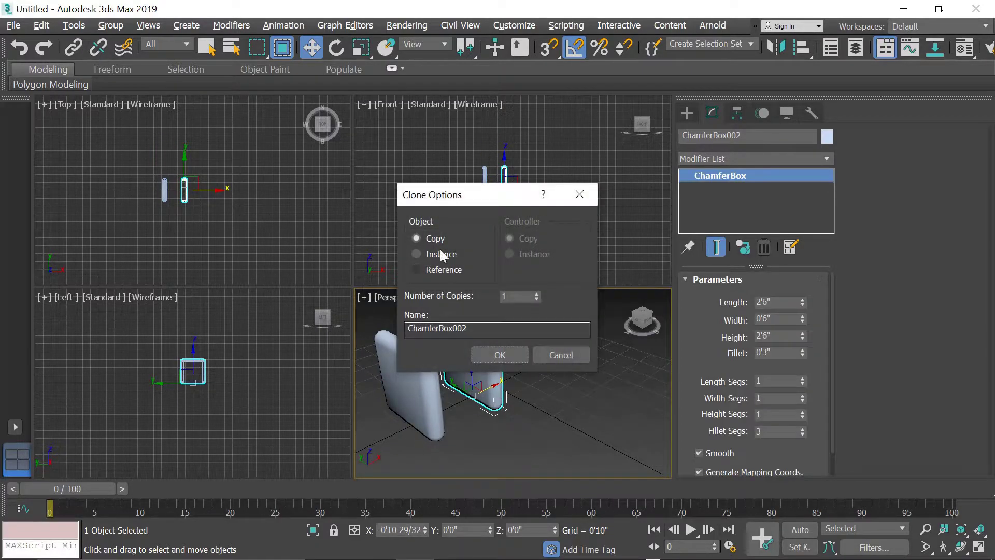
pyautogui.click(500, 355)
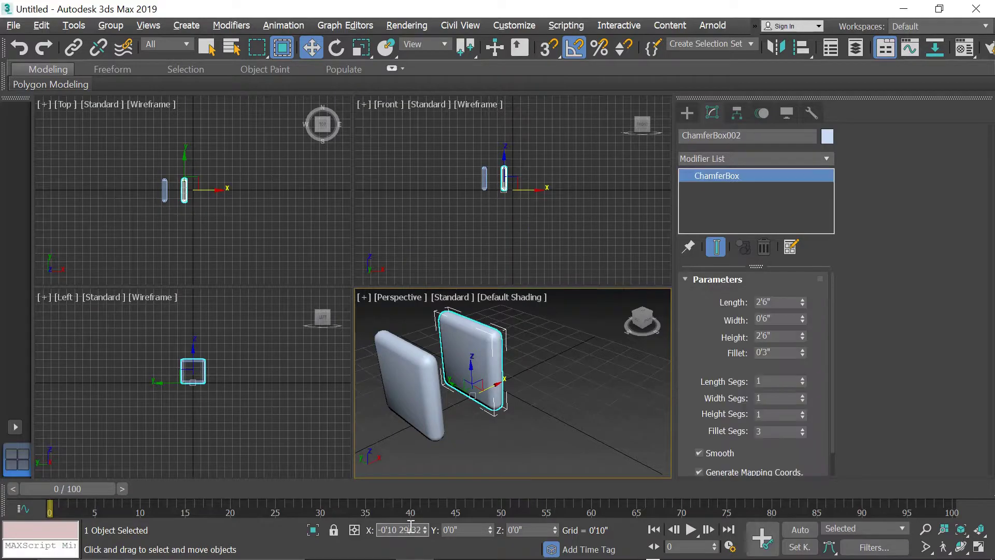
pyautogui.write('3\'0"')
pyautogui.press('Return')
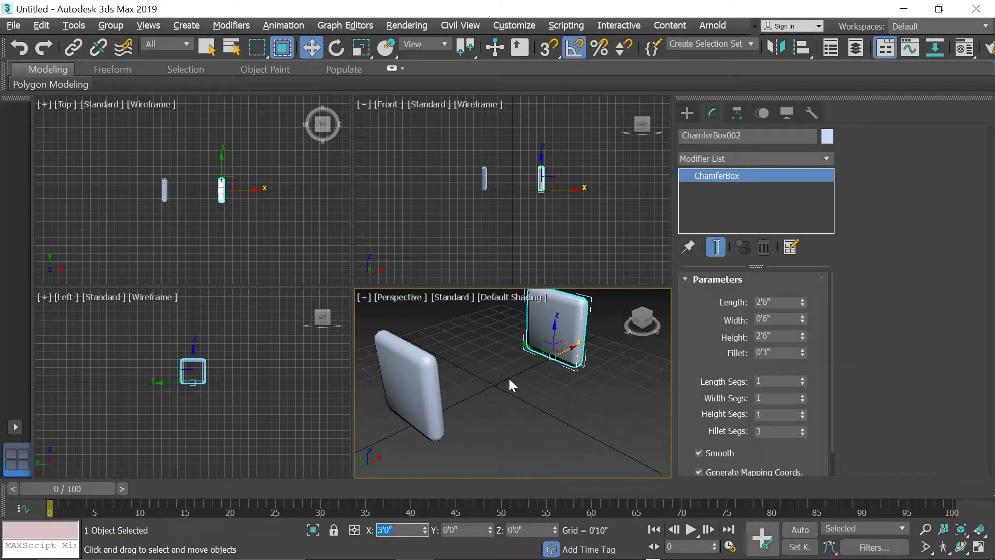
pyautogui.hotkey('alt', 'w')
pyautogui.moveTo(496, 344)
pyautogui.mouseDown(button='middle')
pyautogui.moveTo(464, 320)
pyautogui.moveTo(505, 324)
pyautogui.moveTo(599, 432)
pyautogui.mouseUp(button='middle')
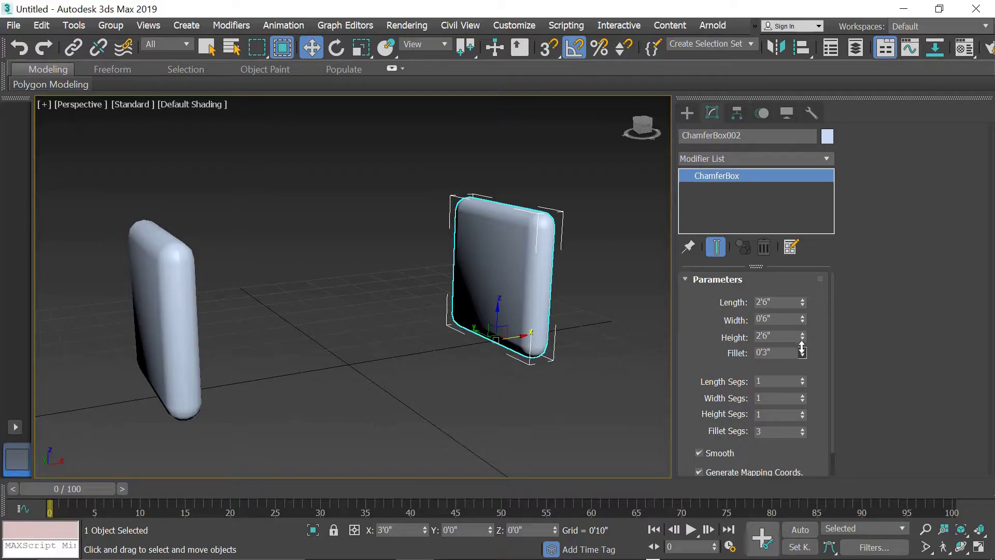
# Step: Reduce ChamferBox002's fillet to 0'0 7/32" and view it with edged faces
pyautogui.moveTo(802, 350)
pyautogui.mouseDown()
pyautogui.moveTo(809, 410)
pyautogui.moveTo(811, 398)
pyautogui.mouseUp()
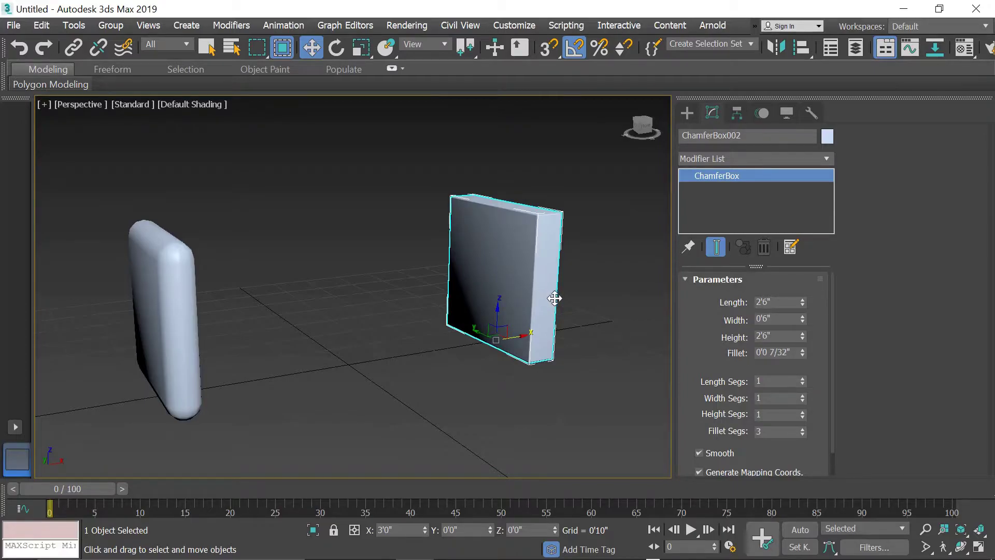
pyautogui.press('F4')
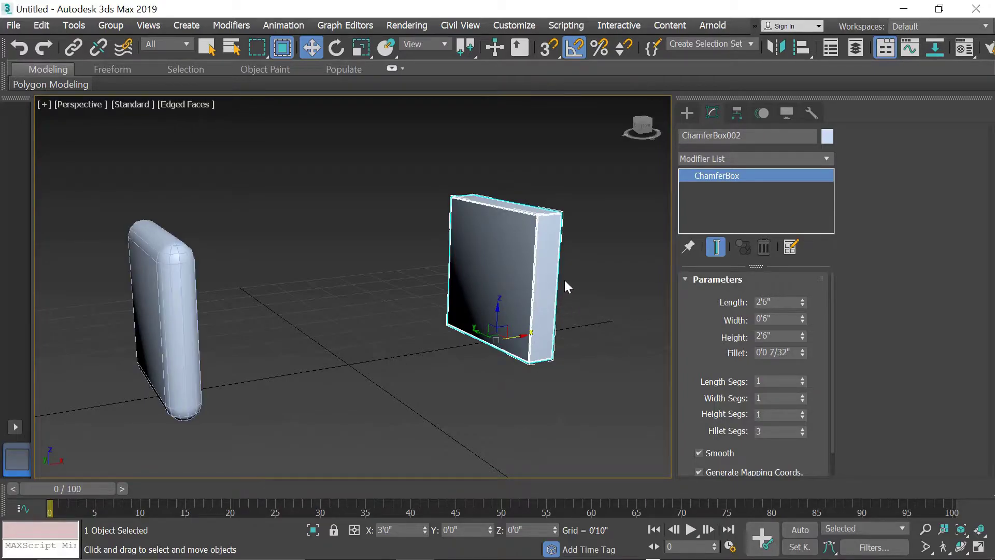
pyautogui.press('z')
pyautogui.moveTo(517, 322)
pyautogui.keyDown('alt'); pyautogui.mouseDown(button='middle')
pyautogui.moveTo(479, 322)
pyautogui.moveTo(528, 317)
pyautogui.mouseUp(button='middle'); pyautogui.keyUp('alt')
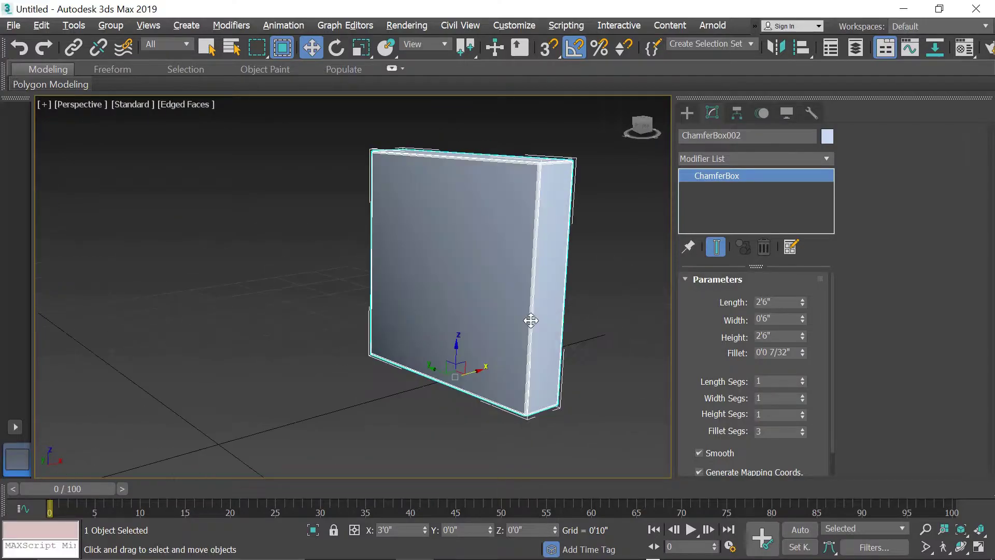
# Step: Set the Perspective view to Standard display quality with Edged Faces, then deselect
pyautogui.click(132, 103)
pyautogui.click(173, 122)
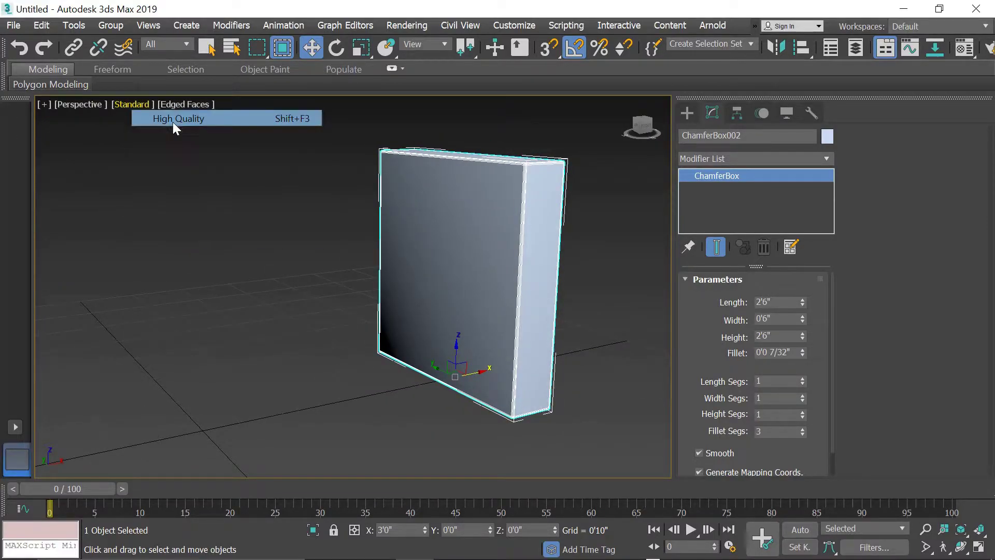
pyautogui.click(149, 102)
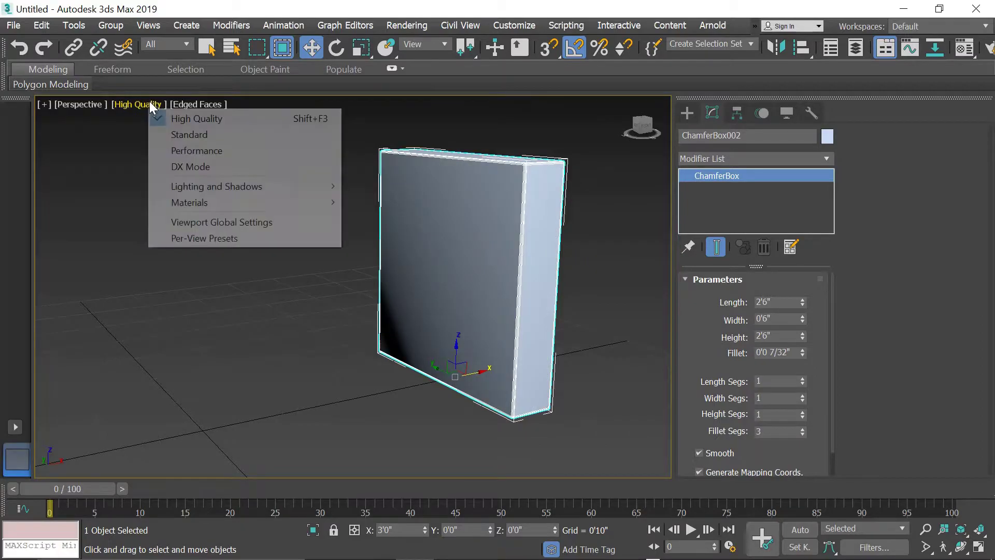
pyautogui.click(172, 133)
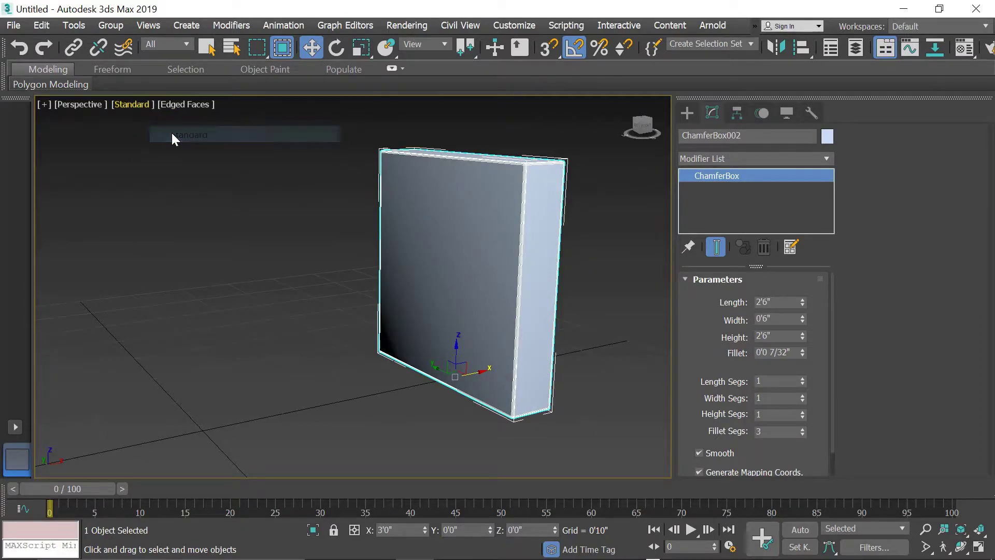
pyautogui.click(180, 106)
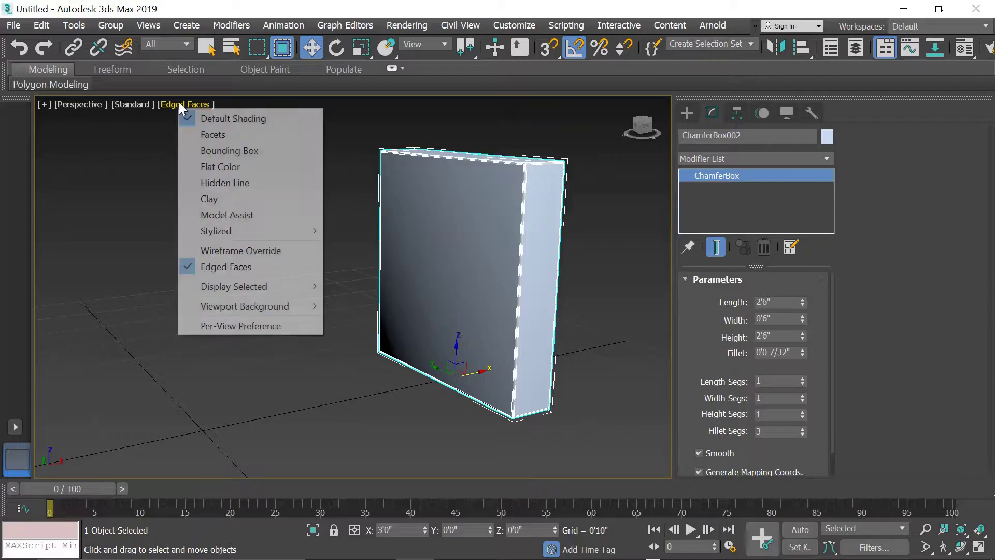
pyautogui.click(365, 157)
# Step: Give both upright chamfer boxes a matching 0'1 3/32" fillet
pyautogui.scroll(-2, 516, 317)
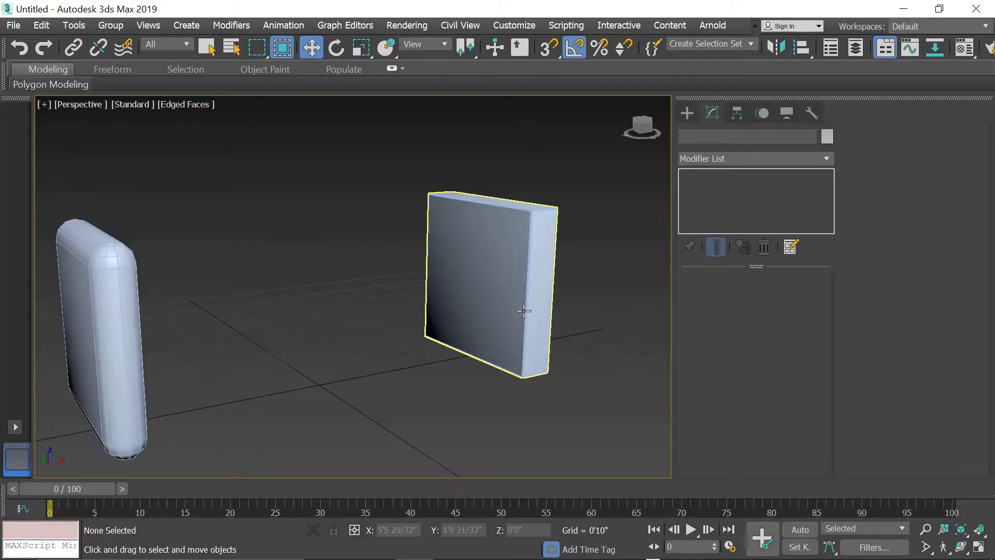
pyautogui.click(519, 308)
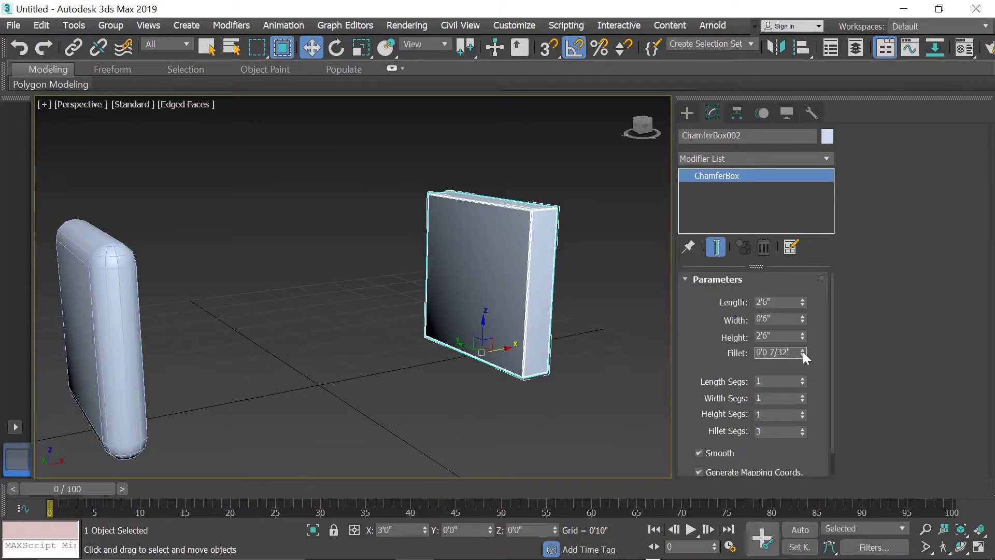
pyautogui.moveTo(802, 351); pyautogui.dragTo(798, 306)
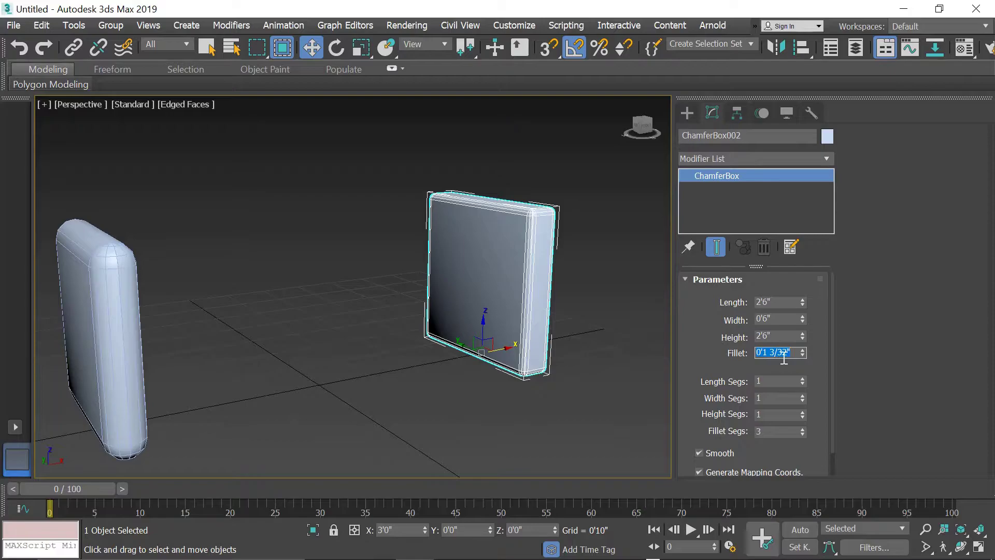
pyautogui.click(86, 336)
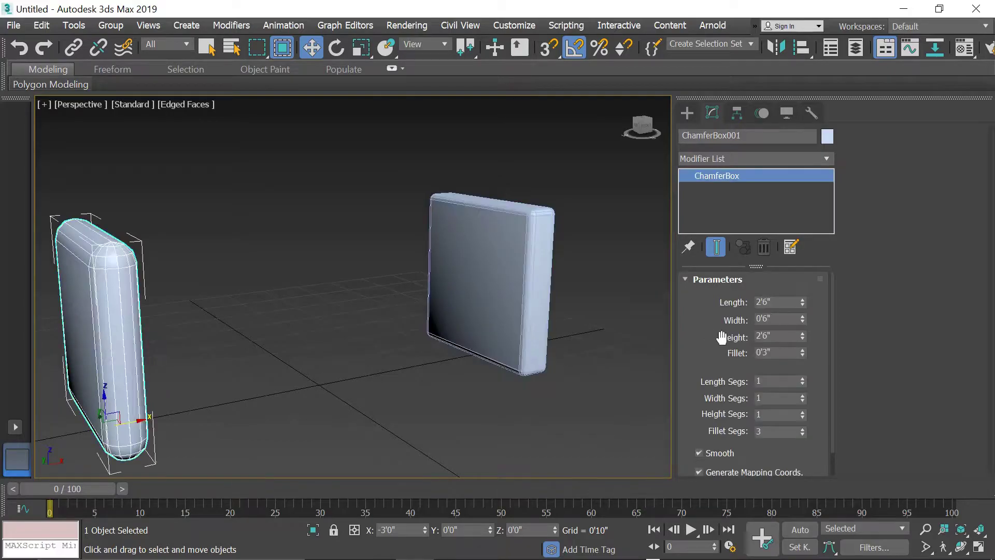
pyautogui.click(779, 352)
pyautogui.press('Return')
# Step: Reframe the view on the two uprights
pyautogui.moveTo(489, 306)
pyautogui.keyDown('alt'); pyautogui.mouseDown(button='middle')
pyautogui.moveTo(566, 322)
pyautogui.moveTo(466, 318)
pyautogui.moveTo(493, 309)
pyautogui.moveTo(477, 285)
pyautogui.moveTo(480, 310)
pyautogui.mouseUp(button='middle'); pyautogui.keyUp('alt')
pyautogui.scroll(-2, 473, 284)
pyautogui.scroll(-3, 474, 285)
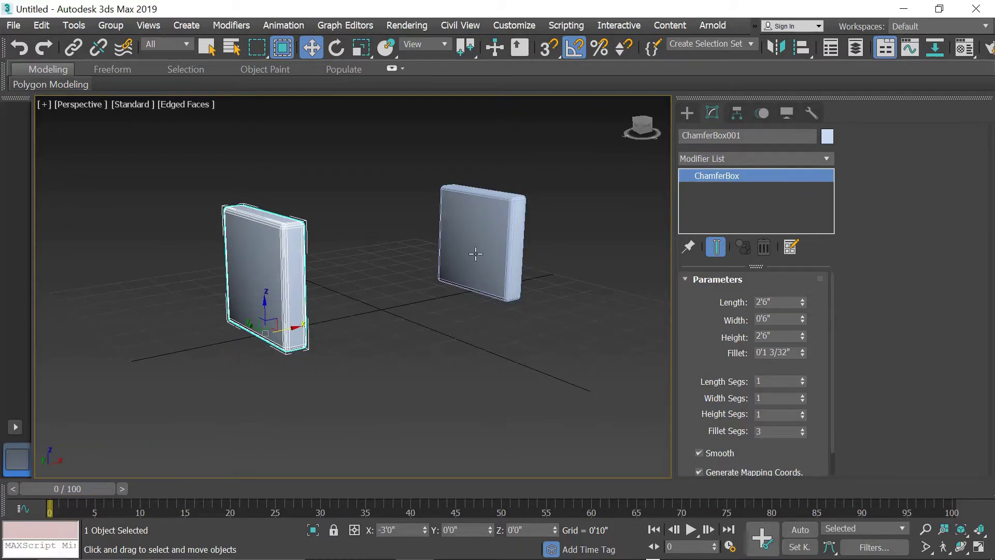
pyautogui.keyDown('alt'); pyautogui.moveTo(475, 253); pyautogui.dragTo(482, 238, button='middle'); pyautogui.keyUp('alt')
pyautogui.click(687, 112)
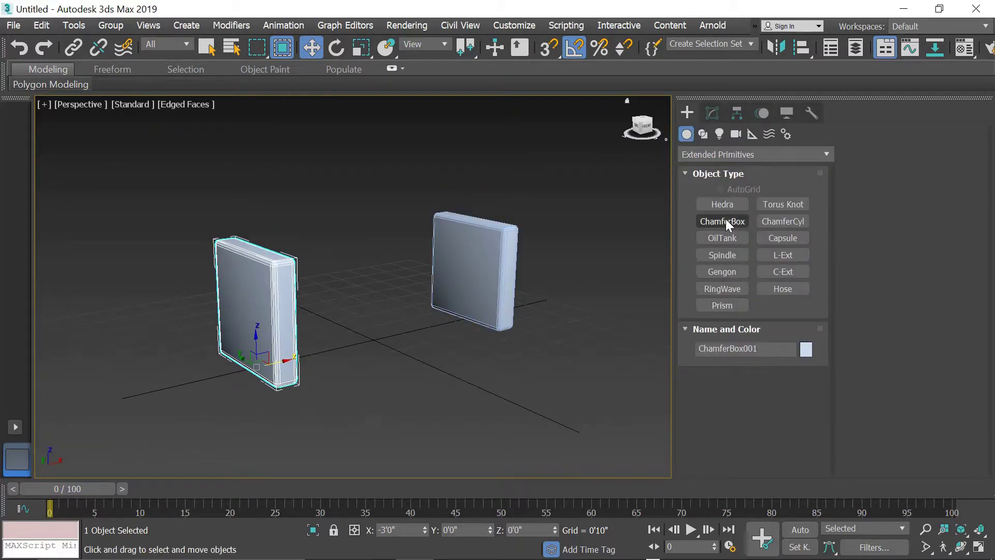
# Step: Draw a flat rounded ChamferBox seat between the uprights in the maximized Top view
pyautogui.click(726, 220)
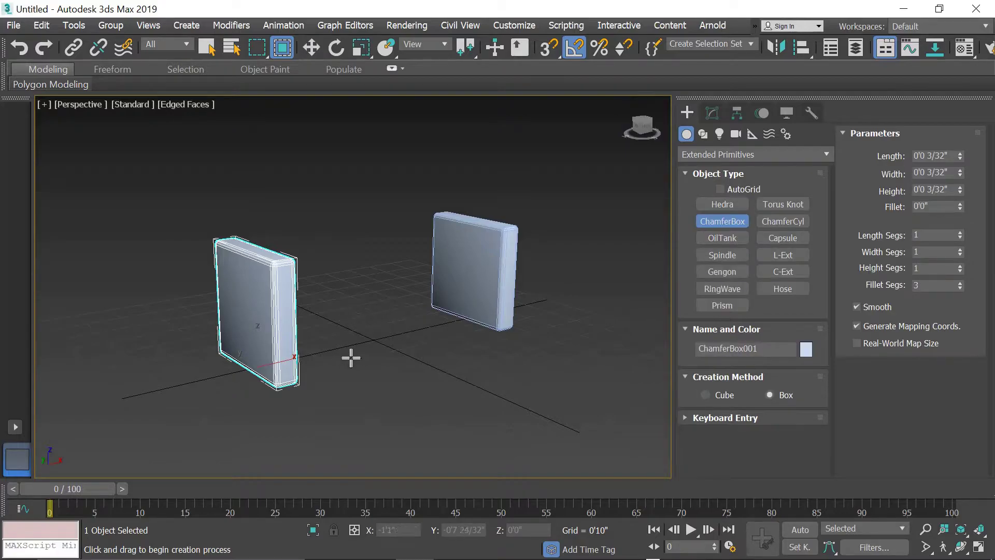
pyautogui.press('t')
pyautogui.hotkey('alt', 'w')
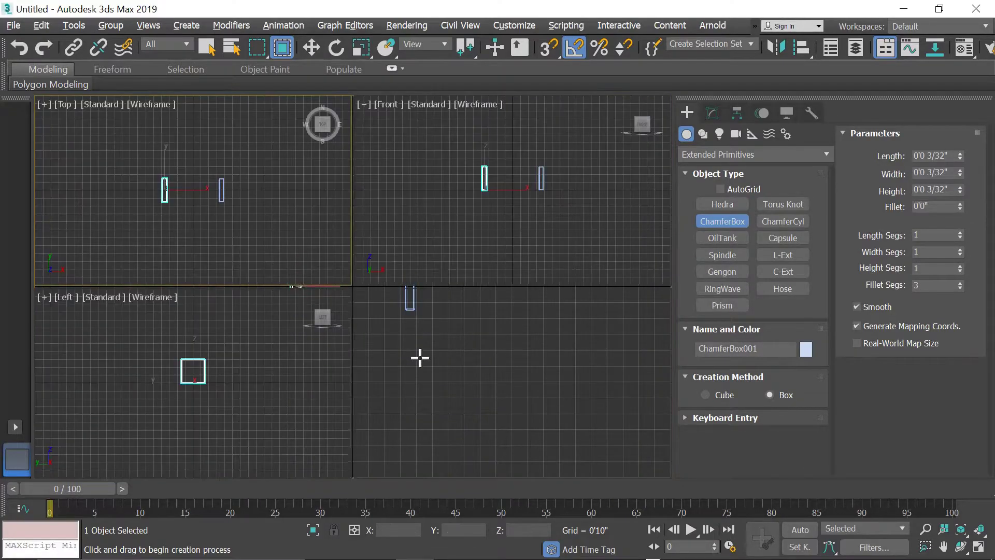
pyautogui.hotkey('alt', 'w')
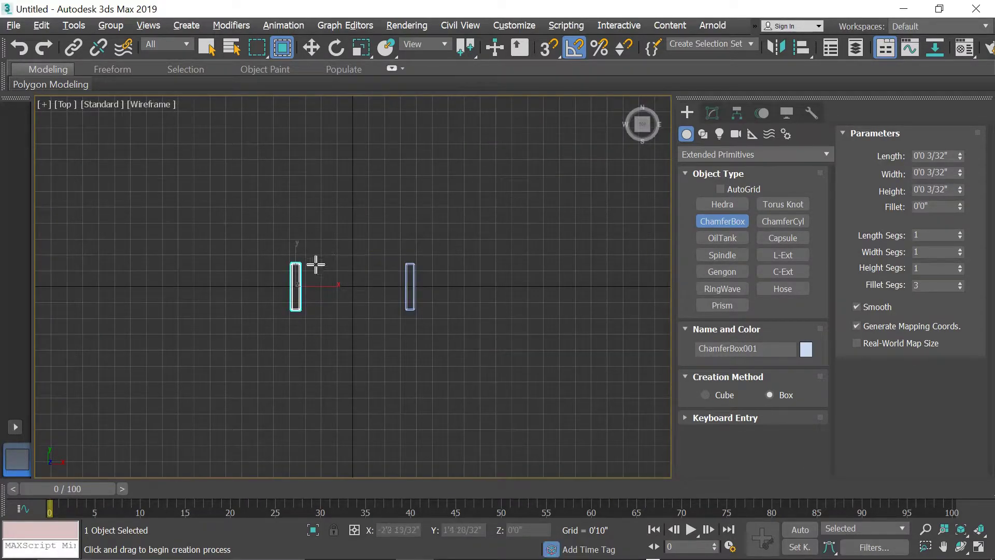
pyautogui.moveTo(310, 261); pyautogui.dragTo(397, 310)
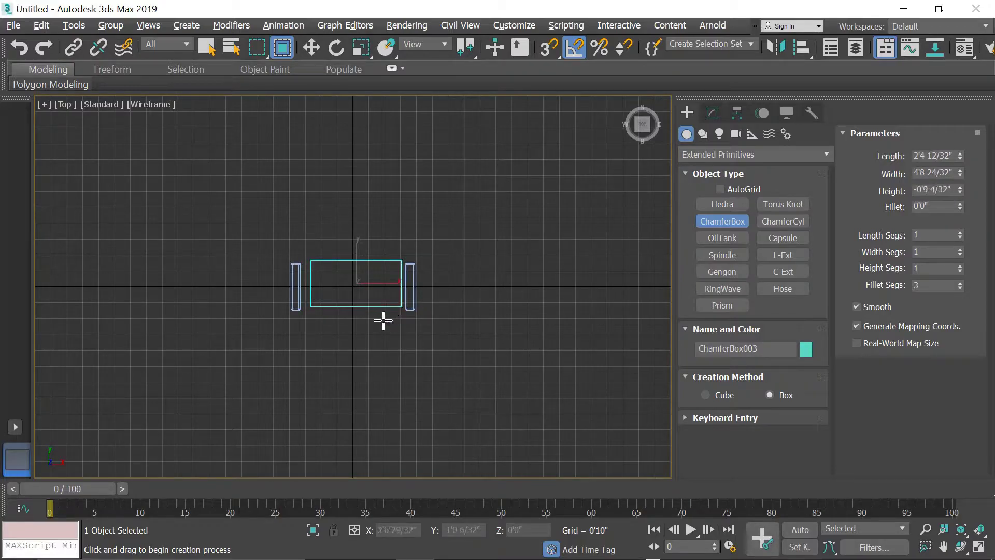
pyautogui.click(383, 322)
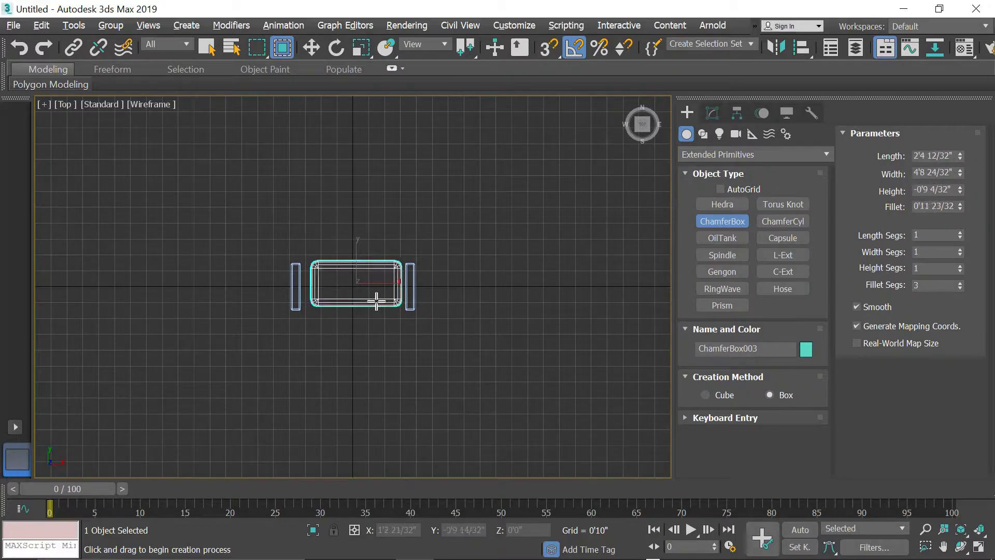
pyautogui.scroll(2, 396, 312)
pyautogui.click(409, 313)
pyautogui.press('w')
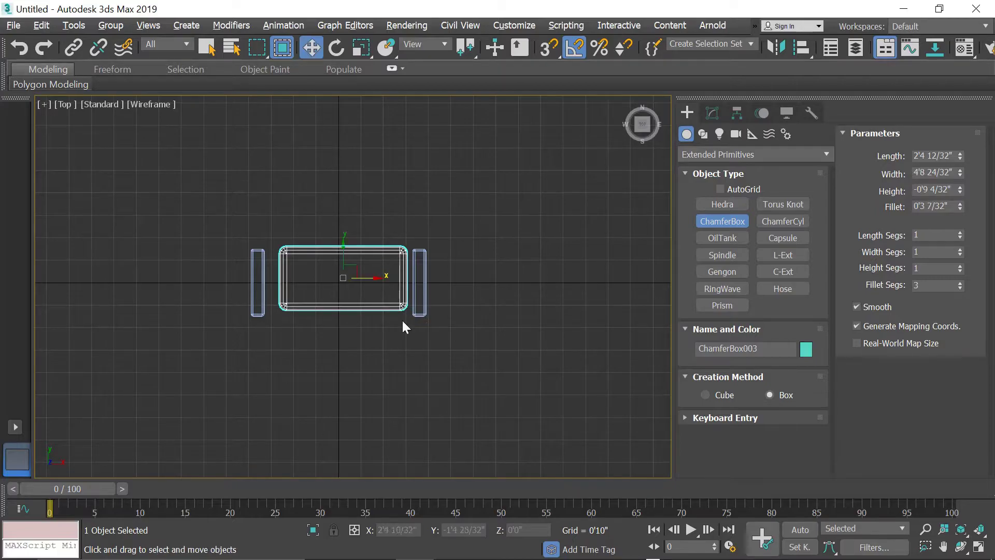
pyautogui.hotkey('alt', 'w')
pyautogui.middleClick(456, 389)
pyautogui.hotkey('alt', 'w')
pyautogui.scroll(5, 493, 404)
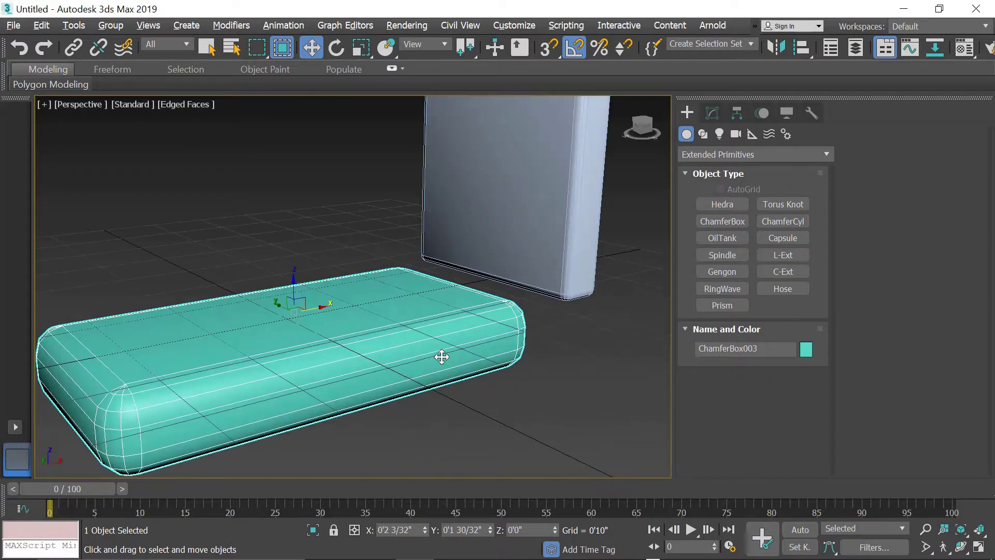
pyautogui.scroll(-4, 441, 357)
pyautogui.click(715, 113)
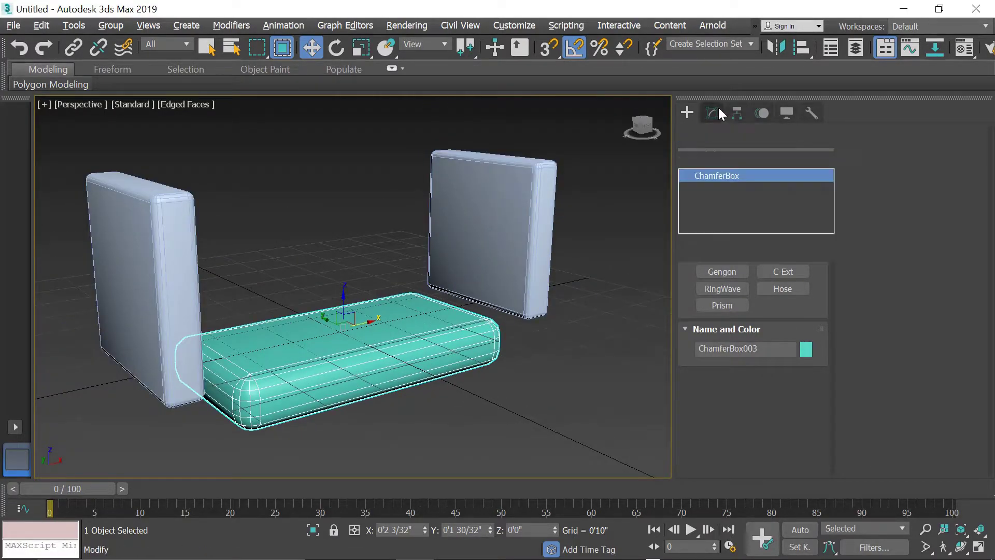
# Step: Size the seat to 2'6" long, 6'0" wide, 0'6" high with 1.1" fillet
pyautogui.moveTo(805, 306); pyautogui.dragTo(804, 290)
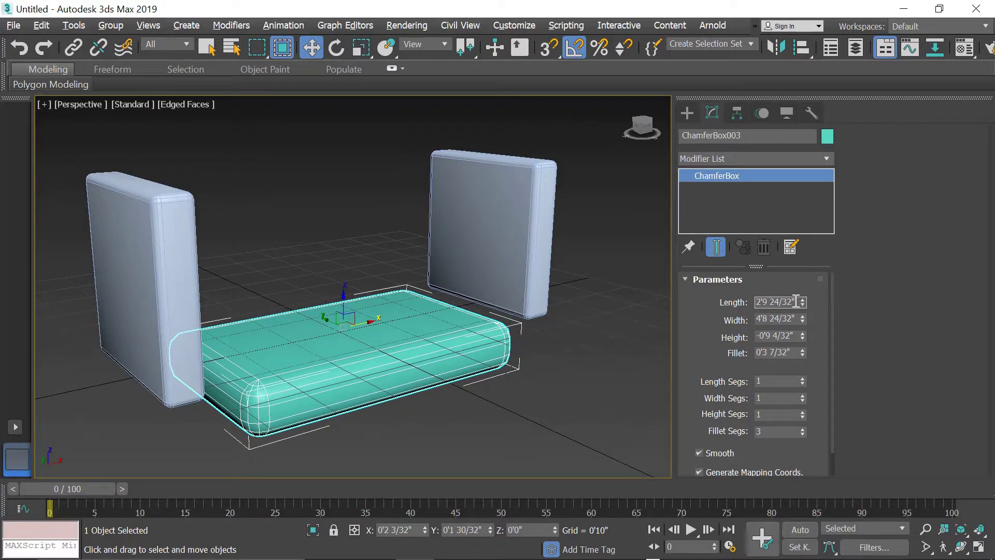
pyautogui.write("32'6")
pyautogui.press('Tab')
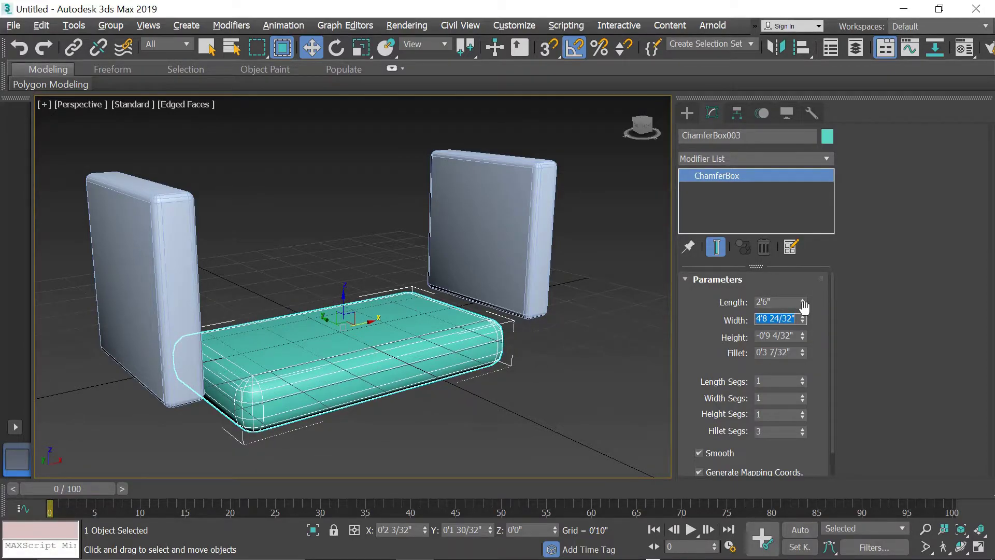
pyautogui.write("6'")
pyautogui.press('Return')
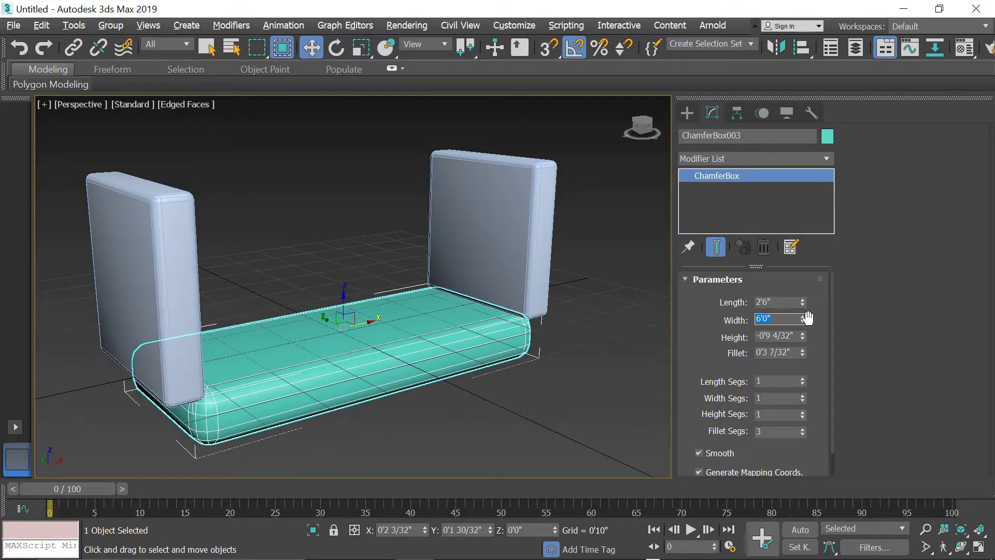
pyautogui.click(793, 340)
pyautogui.write('6')
pyautogui.press('Return')
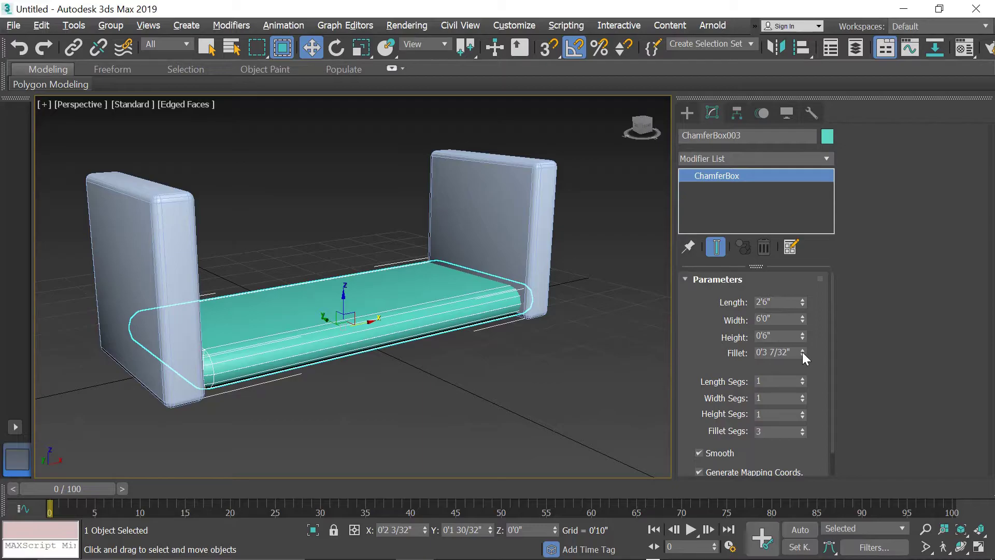
pyautogui.moveTo(802, 353); pyautogui.dragTo(807, 384)
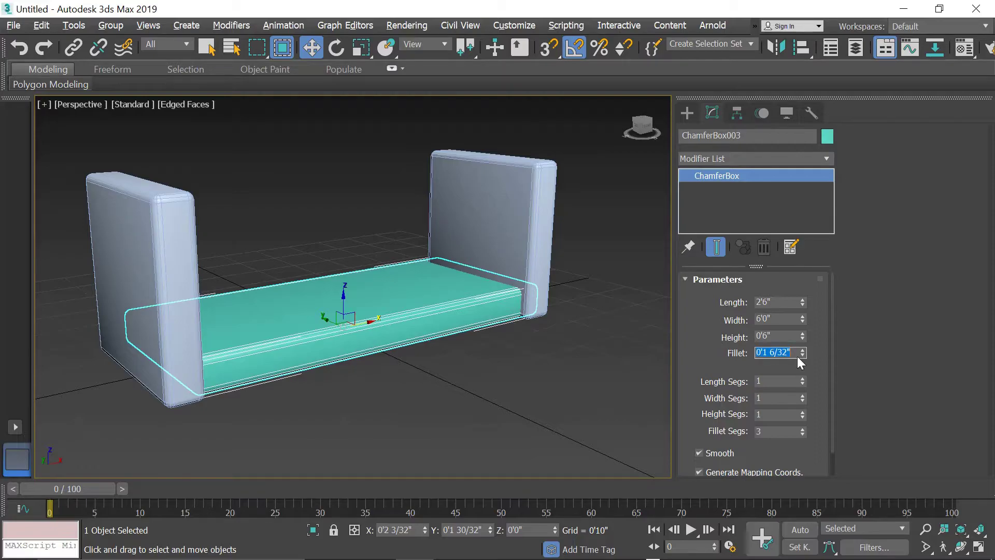
pyautogui.write('1.1')
pyautogui.press('Return')
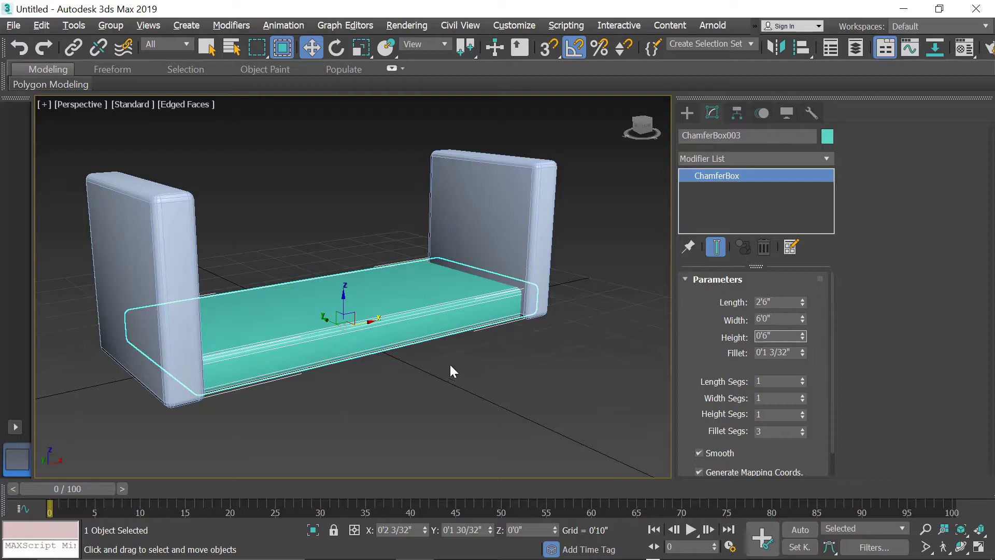
pyautogui.hotkey('alt', 'w')
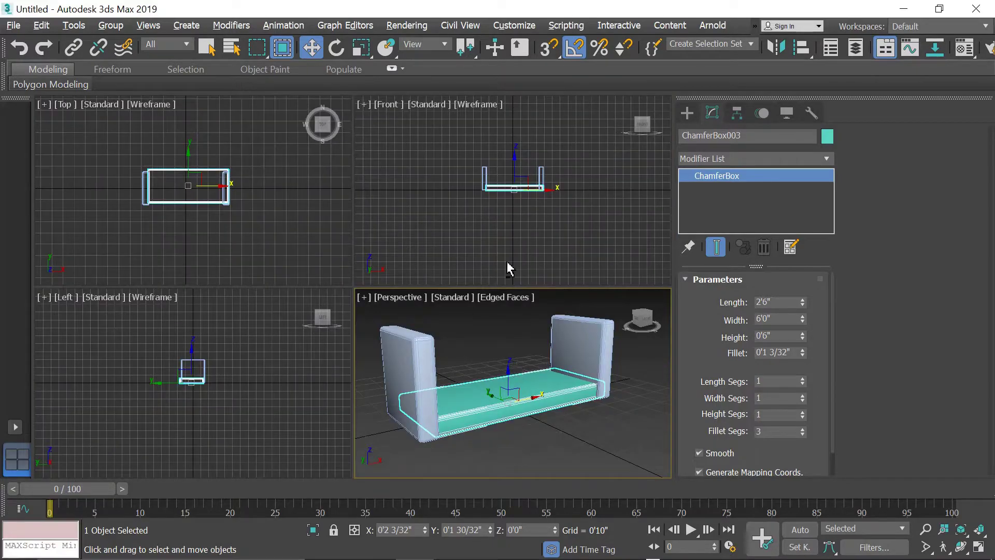
# Step: In the Front view, raise the seat and zero its X and Y positions
pyautogui.hotkey('alt', 'w')
pyautogui.scroll(5, 333, 276)
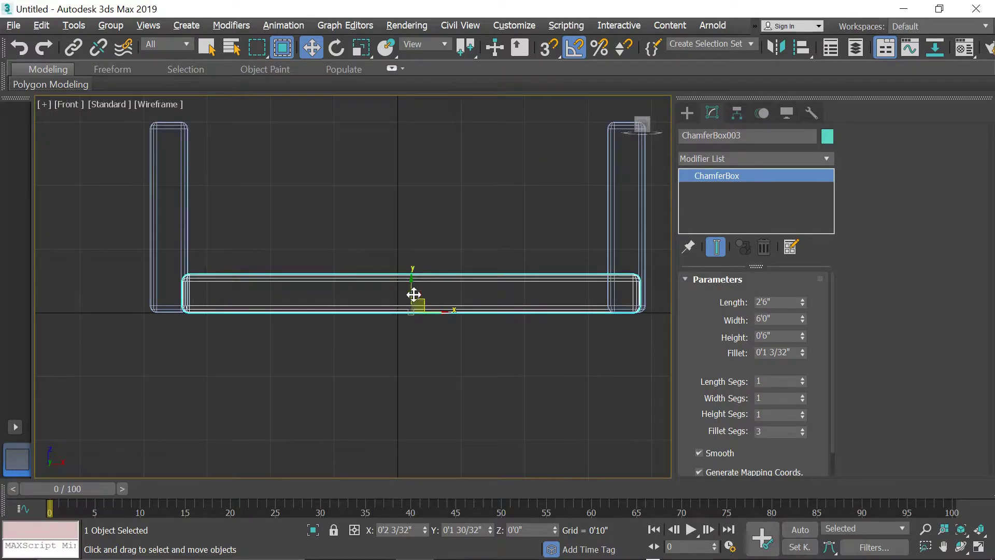
pyautogui.moveTo(413, 293)
pyautogui.mouseDown()
pyautogui.moveTo(412, 261)
pyautogui.moveTo(415, 274)
pyautogui.mouseUp()
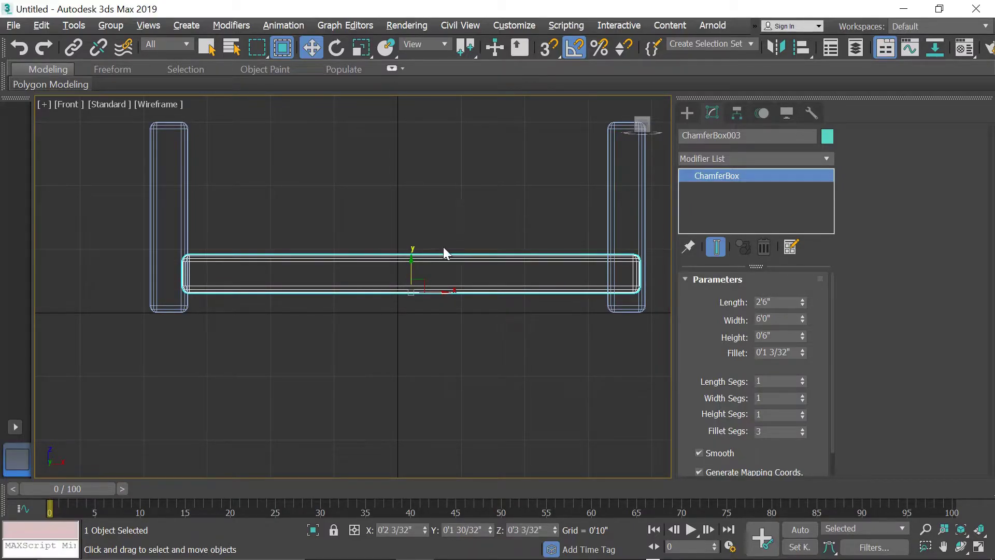
pyautogui.rightClick(425, 526)
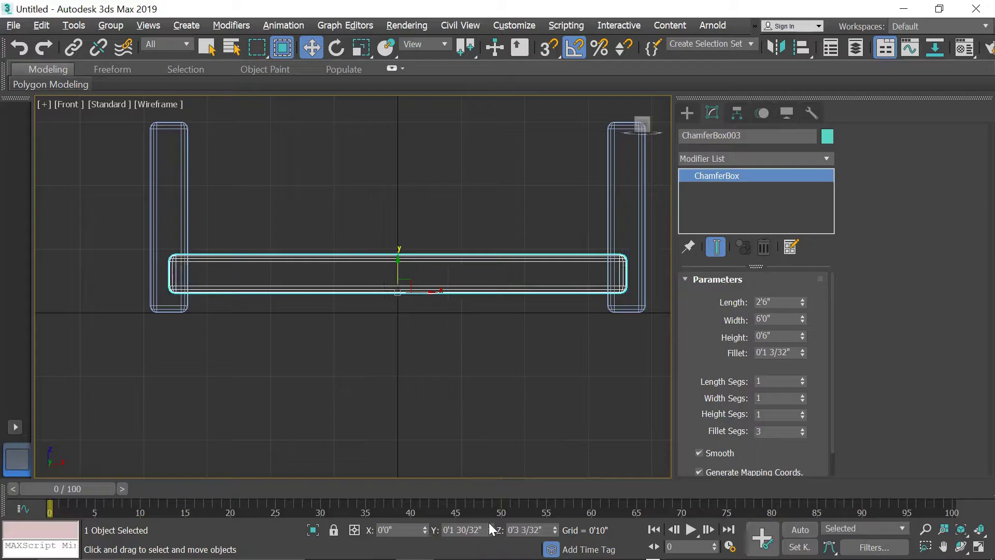
pyautogui.rightClick(489, 524)
# Step: Nudge the seat slightly forward in the maximized Perspective view
pyautogui.hotkey('alt', 'w')
pyautogui.rightClick(524, 399)
pyautogui.hotkey('alt', 'w')
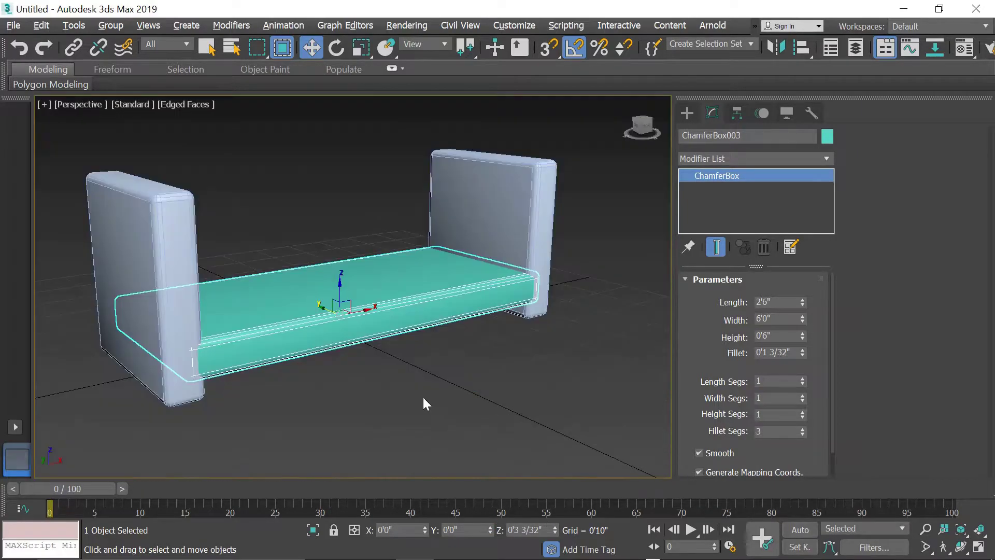
pyautogui.scroll(5, 422, 404)
pyautogui.moveTo(422, 405)
pyautogui.mouseDown(button='middle')
pyautogui.moveTo(446, 396)
pyautogui.moveTo(433, 363)
pyautogui.moveTo(461, 400)
pyautogui.moveTo(452, 389)
pyautogui.mouseUp(button='middle')
pyautogui.scroll(-5, 456, 362)
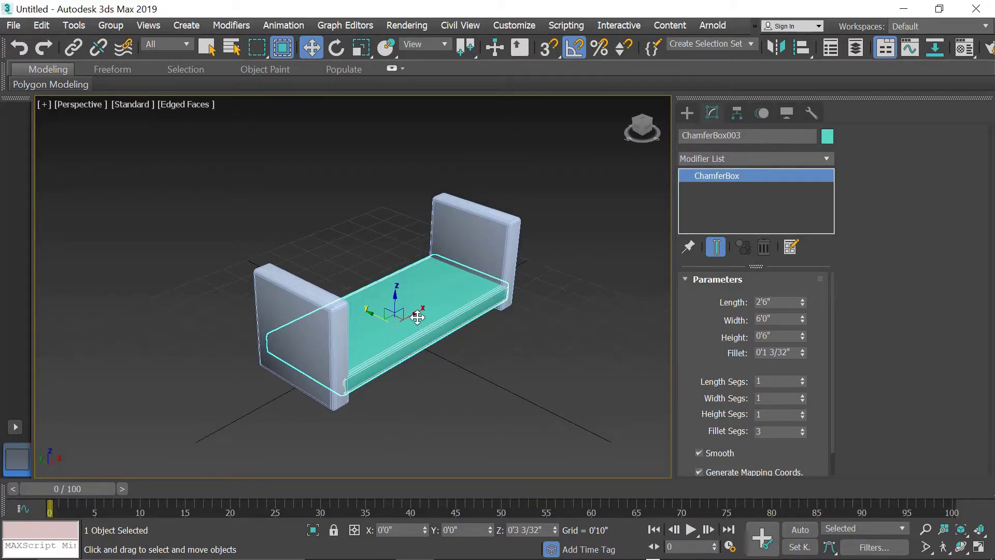
pyautogui.scroll(4, 415, 314)
pyautogui.moveTo(364, 318); pyautogui.dragTo(371, 318)
# Step: Select the seat and Shift-rotate a copy -90° upright as ChamferBox004
pyautogui.click(544, 372)
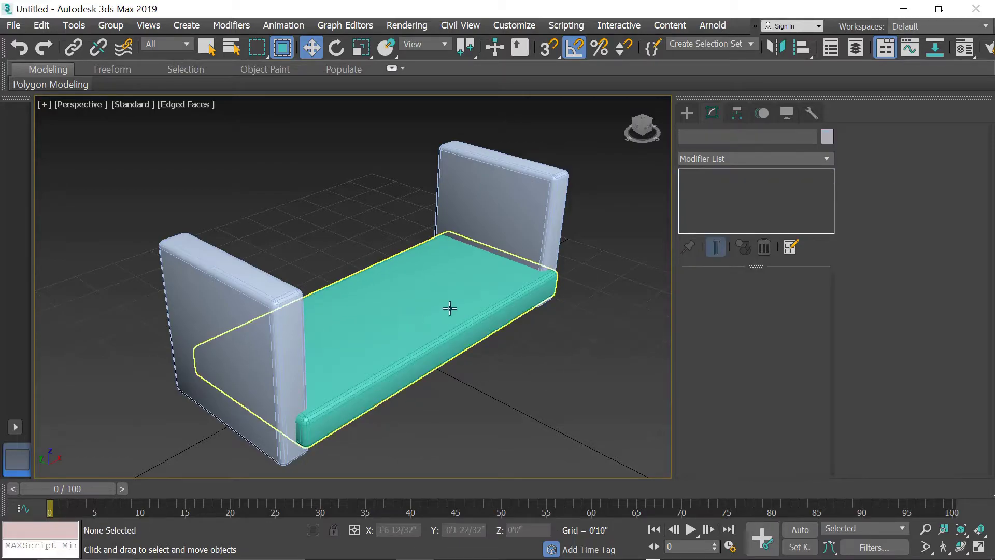
pyautogui.click(487, 307)
pyautogui.keyDown('ctrl'); pyautogui.click(516, 187); pyautogui.keyUp('ctrl')
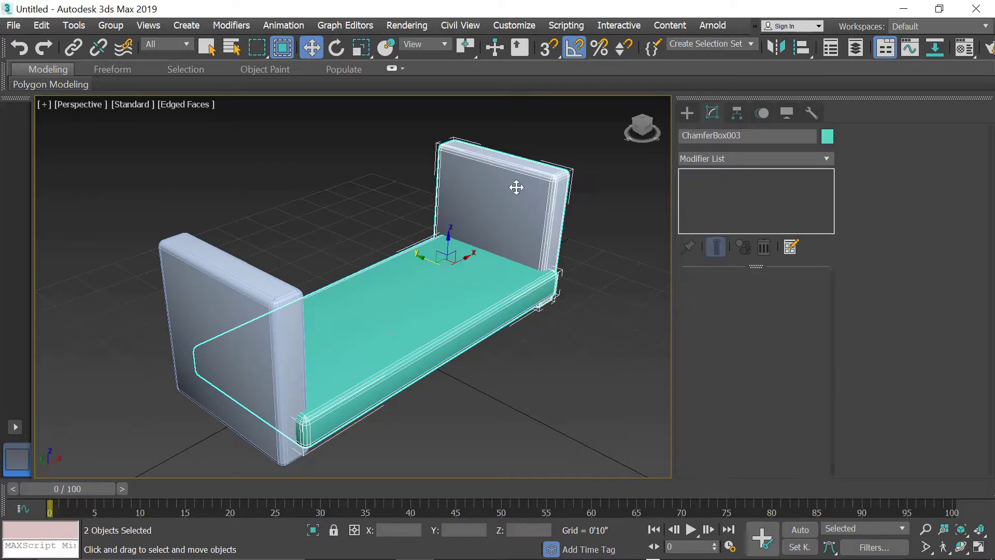
pyautogui.keyDown('ctrl'); pyautogui.click(277, 309); pyautogui.keyUp('ctrl')
pyautogui.click(431, 283)
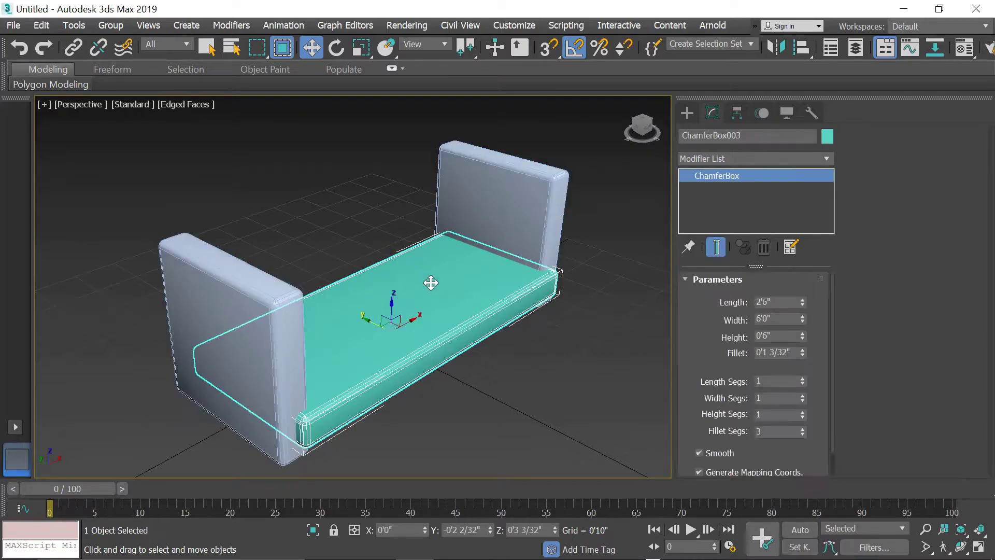
pyautogui.click(340, 46)
pyautogui.keyDown('shift'); pyautogui.moveTo(405, 315); pyautogui.dragTo(379, 268); pyautogui.keyUp('shift')
pyautogui.press('Return')
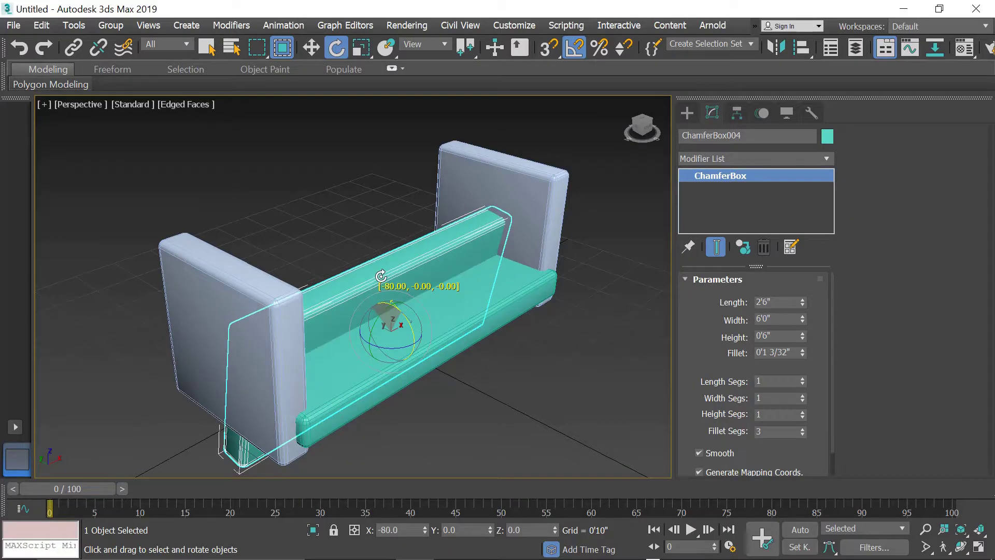
pyautogui.keyDown('shift'); pyautogui.moveTo(380, 268); pyautogui.dragTo(383, 272); pyautogui.keyUp('shift')
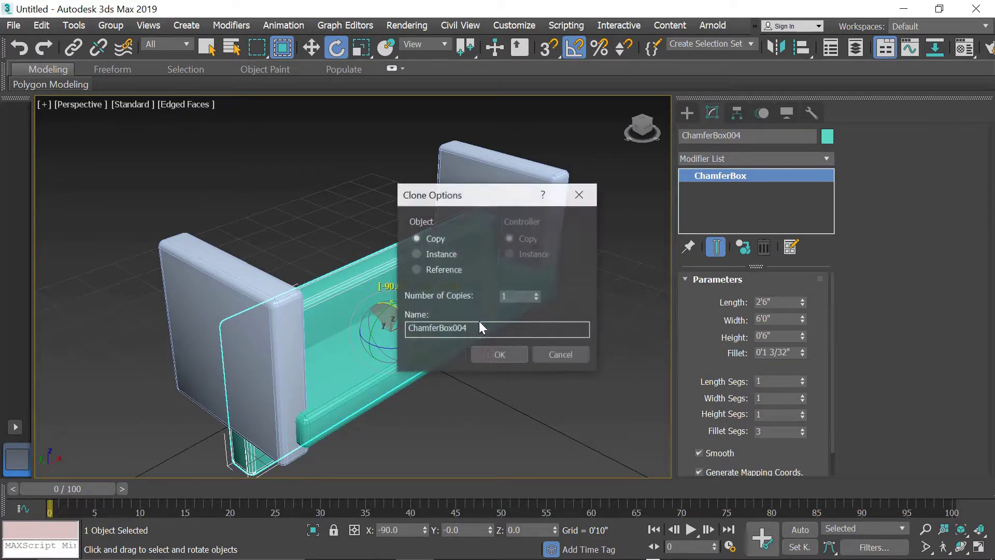
pyautogui.click(519, 350)
# Step: Move the upright copy behind the seat to Y 1'3 3/32", Z 1'6 10/32"
pyautogui.hotkey('alt', 'w')
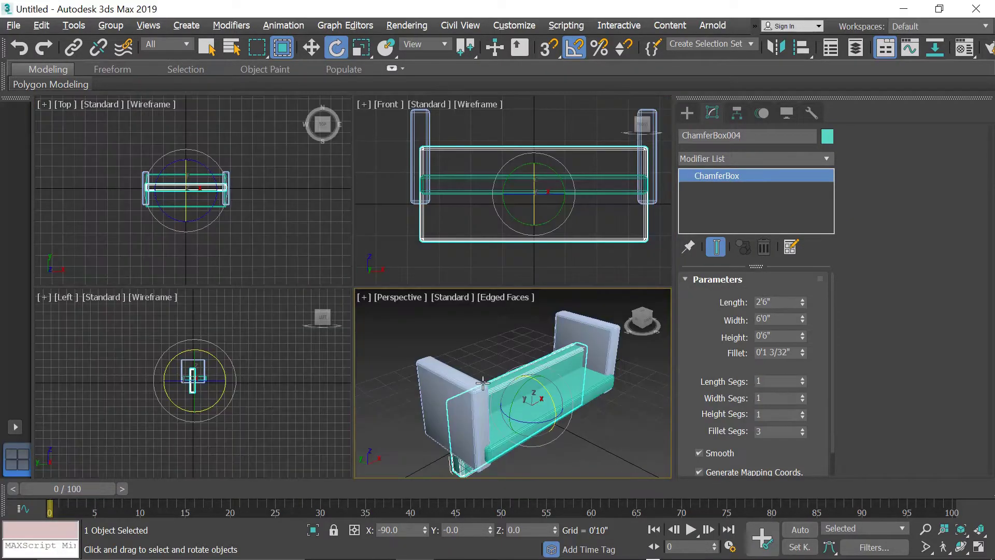
pyautogui.hotkey('alt', 'w')
pyautogui.scroll(4, 221, 389)
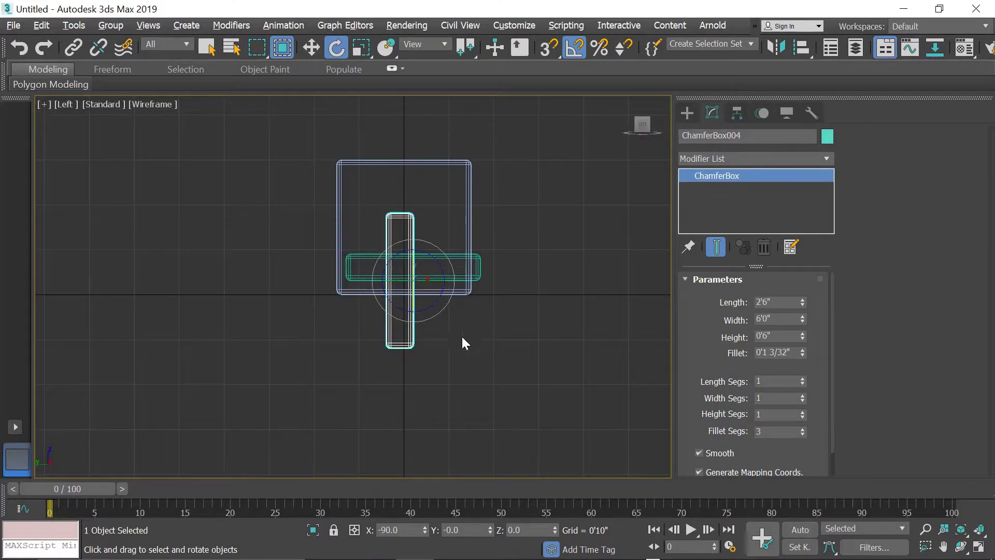
pyautogui.press('w')
pyautogui.moveTo(418, 274)
pyautogui.mouseDown()
pyautogui.moveTo(350, 203)
pyautogui.moveTo(371, 196)
pyautogui.mouseUp()
pyautogui.scroll(4, 336, 225)
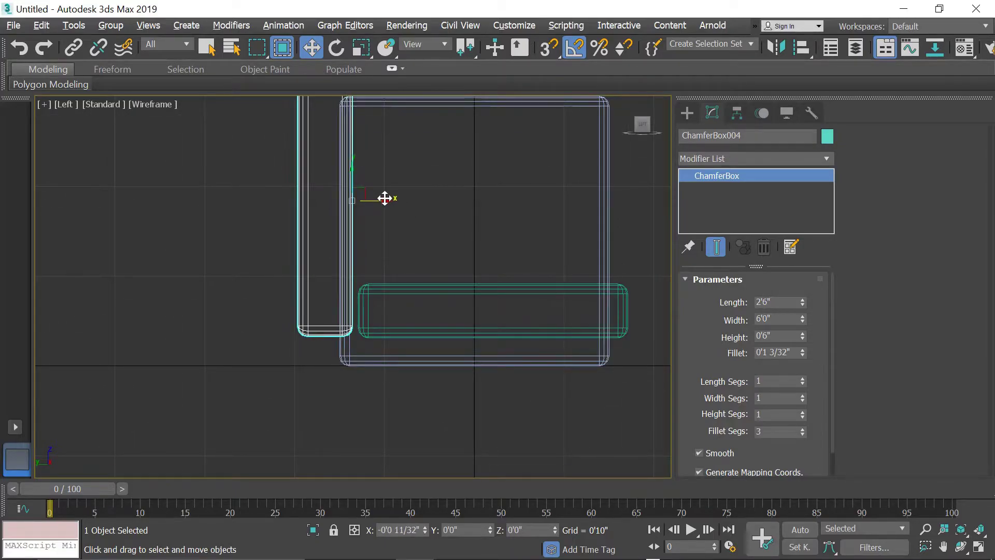
pyautogui.scroll(-4, 386, 355)
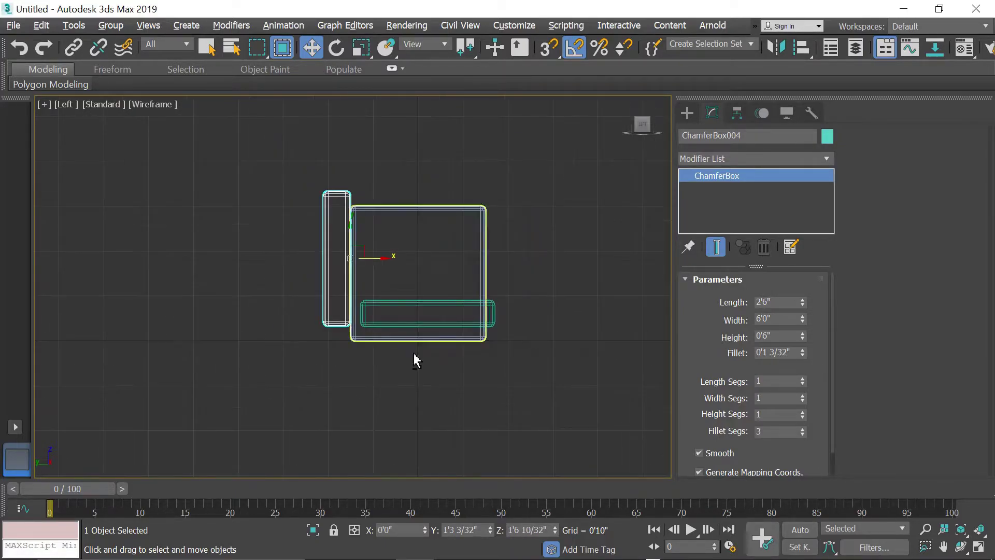
pyautogui.hotkey('alt', 'w')
pyautogui.hotkey('alt', 'w')
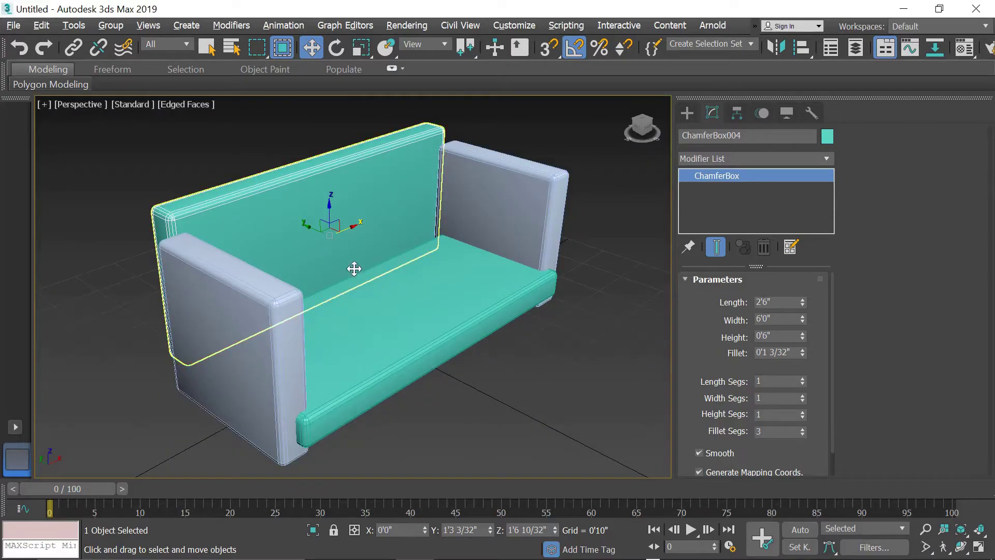
pyautogui.hotkey('alt', 'w')
pyautogui.hotkey('alt', 'w')
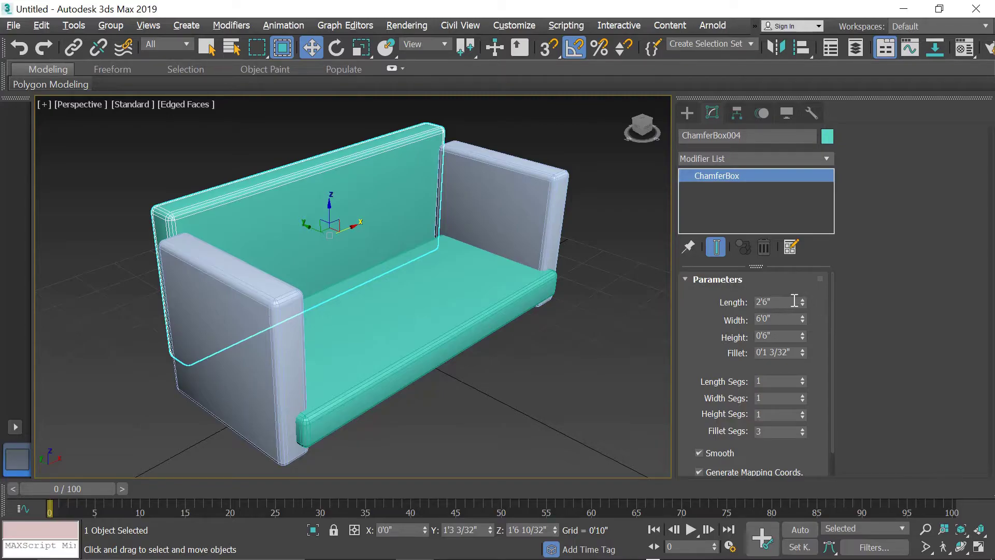
pyautogui.write('36')
# Step: Set backrest ChamferBox004's length to 3'0" and orbit to a frontal view
pyautogui.click(592, 353)
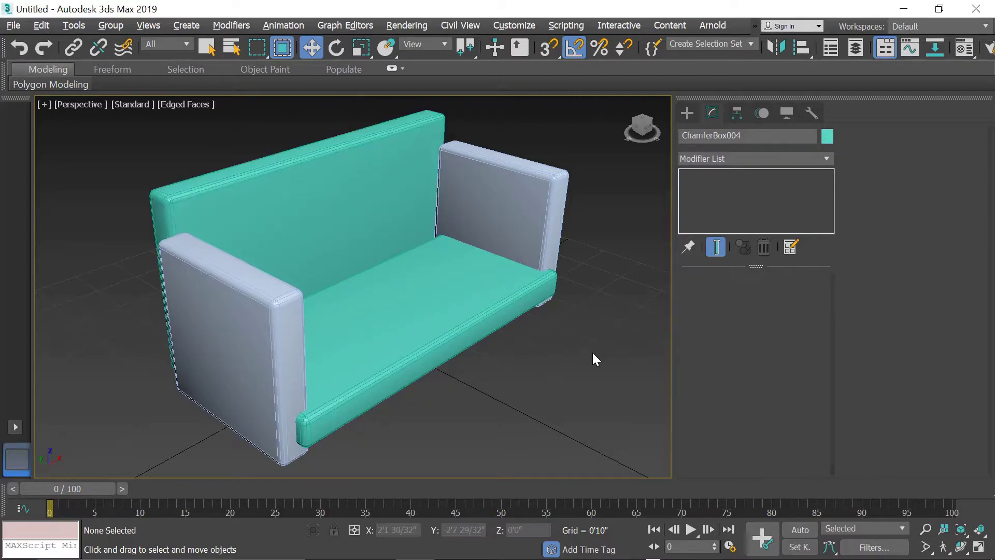
pyautogui.click(361, 212)
pyautogui.moveTo(473, 374)
pyautogui.keyDown('alt'); pyautogui.mouseDown(button='middle')
pyautogui.moveTo(540, 337)
pyautogui.moveTo(468, 337)
pyautogui.moveTo(488, 348)
pyautogui.moveTo(477, 347)
pyautogui.mouseUp(button='middle'); pyautogui.keyUp('alt')
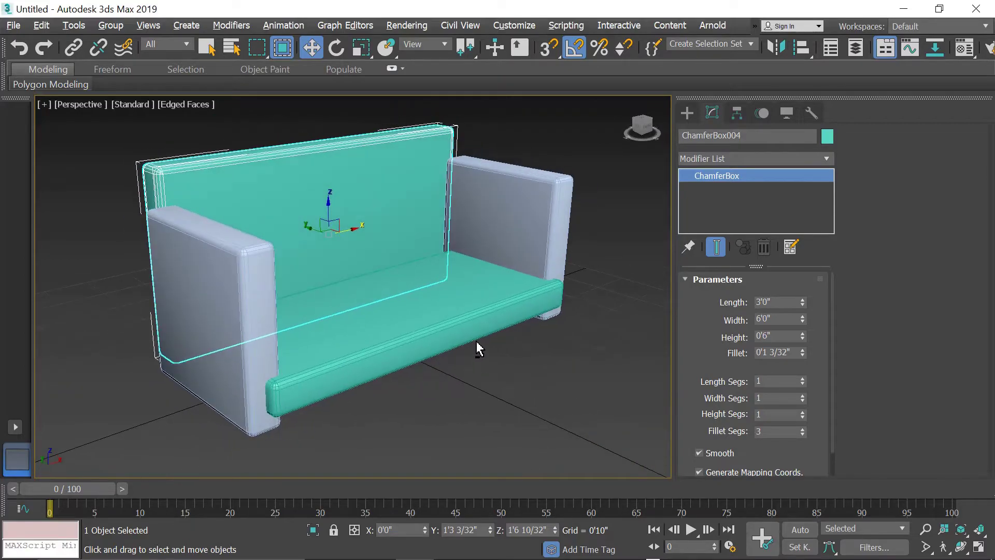
pyautogui.click(601, 256)
pyautogui.moveTo(601, 256)
pyautogui.keyDown('alt'); pyautogui.mouseDown(button='middle')
pyautogui.moveTo(244, 206)
pyautogui.moveTo(129, 145)
pyautogui.mouseUp(button='middle'); pyautogui.keyUp('alt')
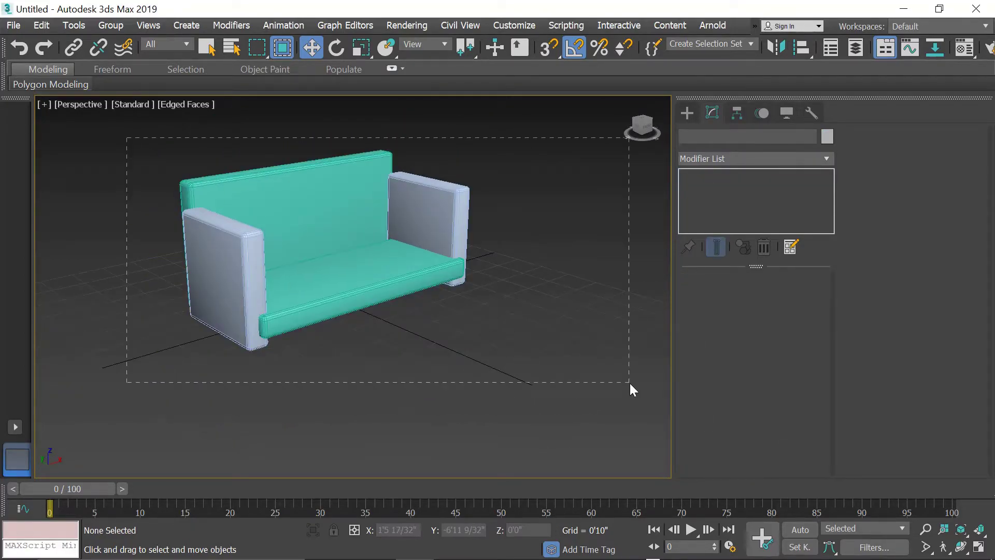
# Step: Select the backrest, seat and both arms and give them the dark olive object colour
pyautogui.moveTo(630, 383); pyautogui.dragTo(627, 382)
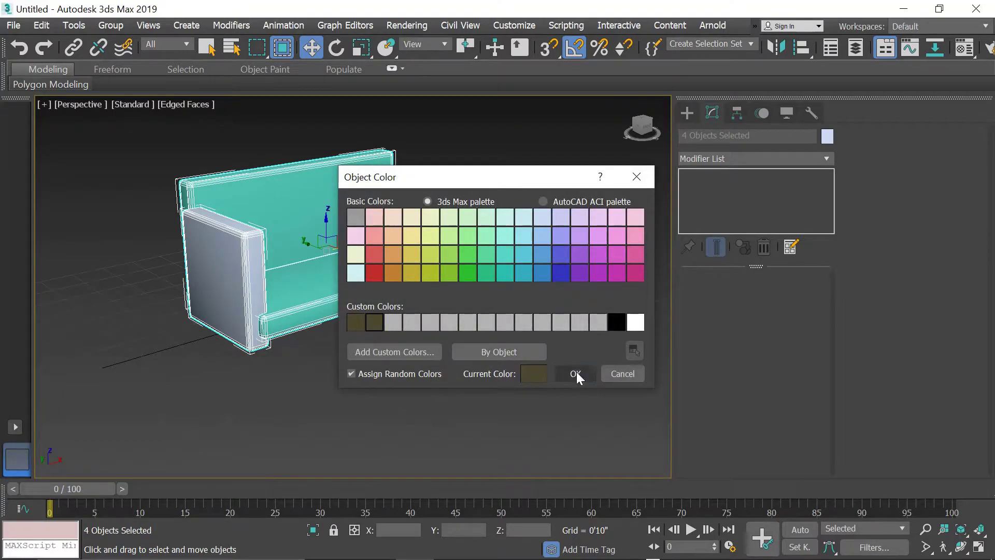
pyautogui.click(577, 374)
pyautogui.moveTo(577, 376)
pyautogui.keyDown('alt'); pyautogui.mouseDown(button='middle')
pyautogui.moveTo(349, 251)
pyautogui.moveTo(399, 321)
pyautogui.mouseUp(button='middle'); pyautogui.keyUp('alt')
pyautogui.scroll(3, 412, 278)
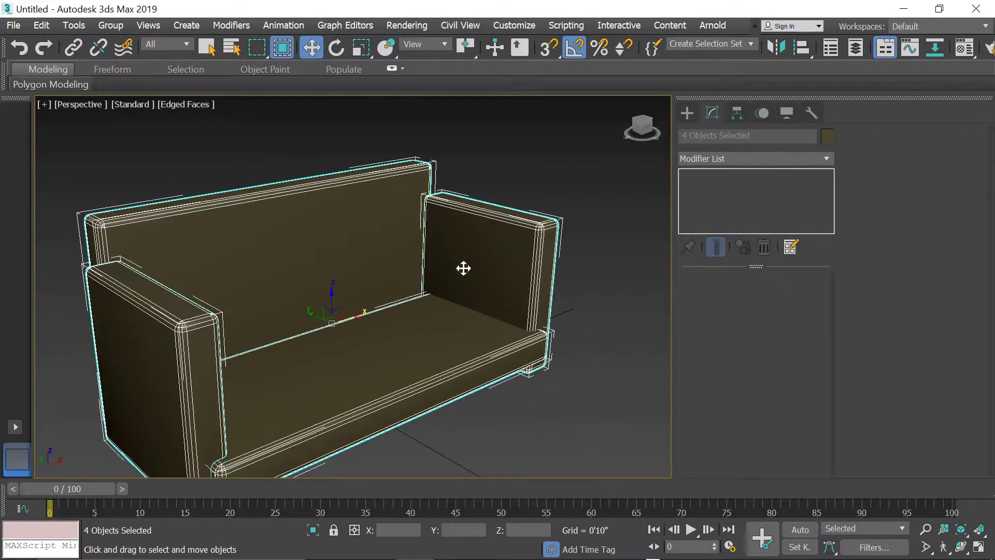
# Step: Deselect and inspect the olive sofa with edges toggled, then maximize the Top view
pyautogui.click(591, 205)
pyautogui.scroll(-3, 570, 253)
pyautogui.scroll(5, 495, 294)
pyautogui.keyDown('alt'); pyautogui.moveTo(495, 294); pyautogui.dragTo(488, 314, button='middle'); pyautogui.keyUp('alt')
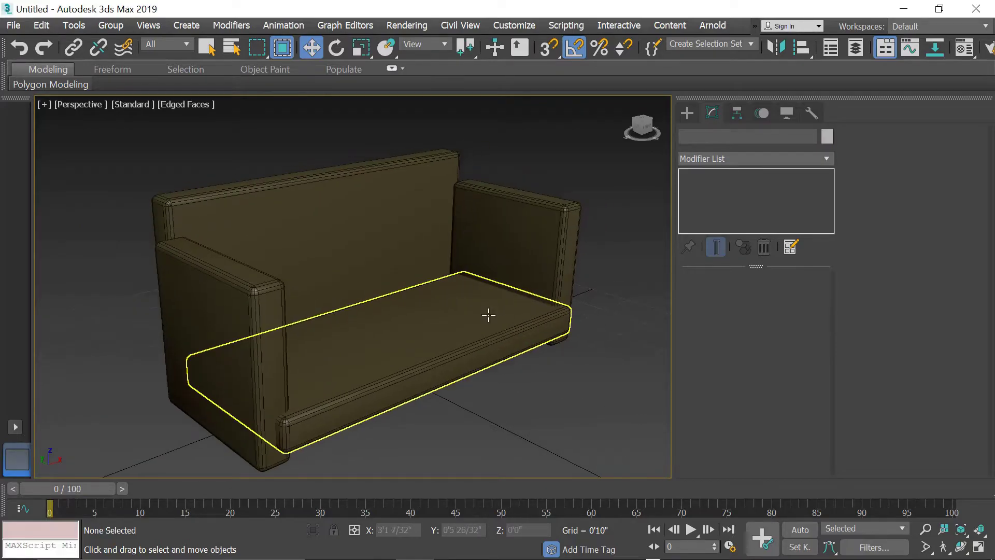
pyautogui.press('F4')
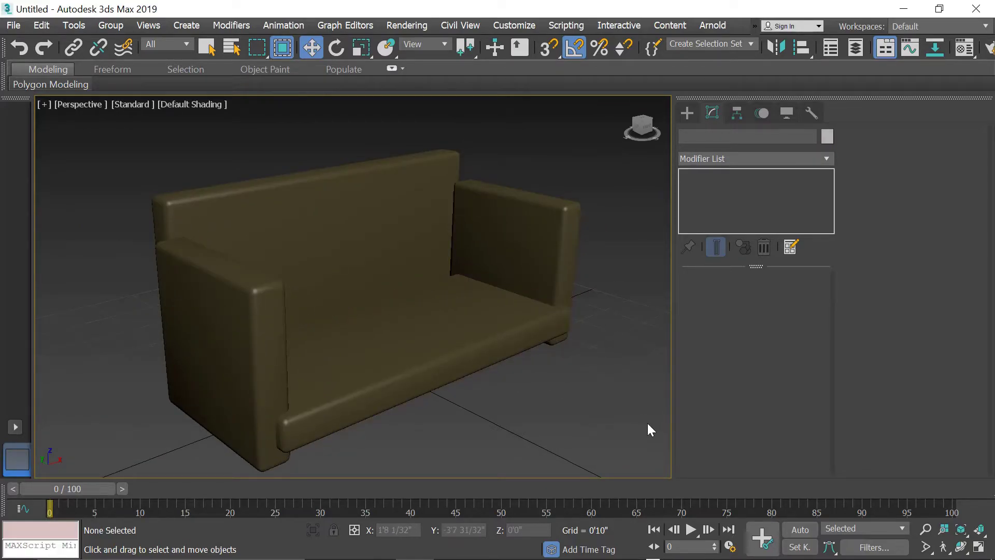
pyautogui.press('F4')
pyautogui.scroll(-3, 435, 331)
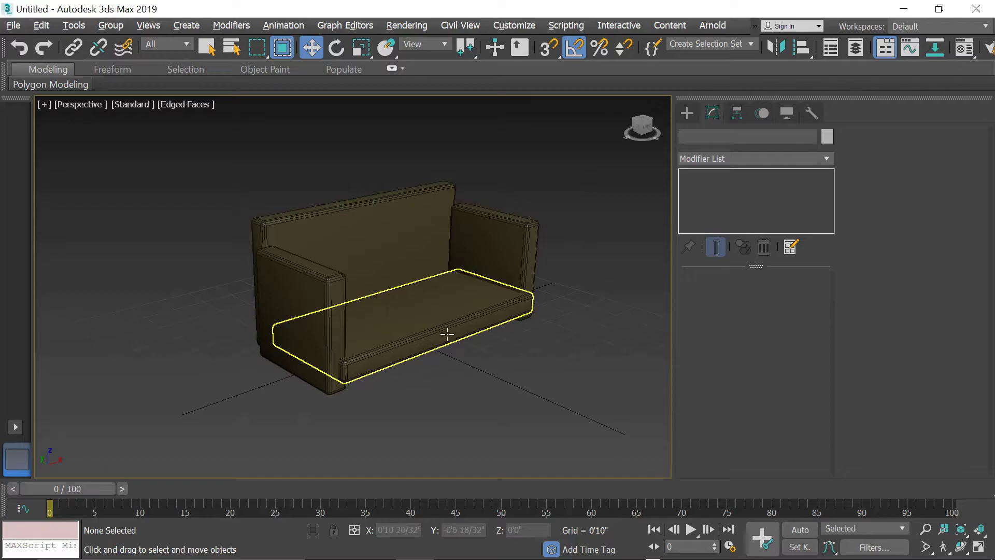
pyautogui.hotkey('alt', 'w')
pyautogui.click(262, 245)
pyautogui.hotkey('alt', 'w')
pyautogui.scroll(-4, 263, 244)
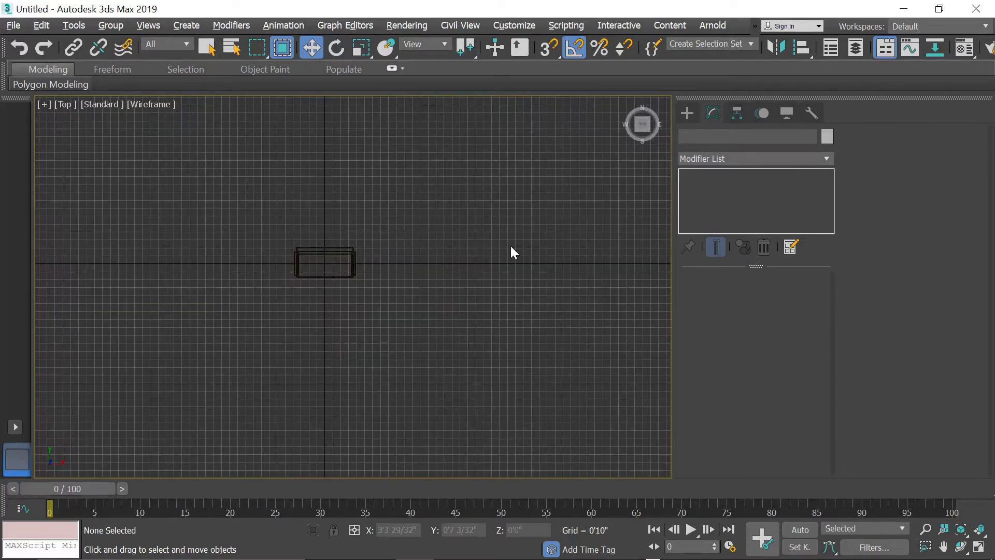
# Step: Draw a Standard Primitives plane, Plane001, around the sofa in the Top view
pyautogui.click(689, 117)
pyautogui.click(739, 151)
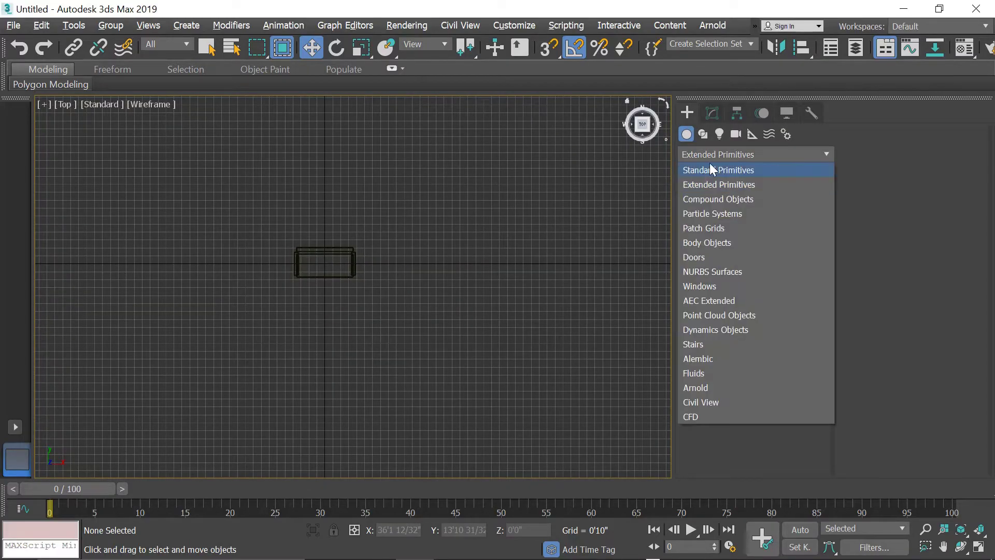
pyautogui.click(713, 166)
pyautogui.click(794, 269)
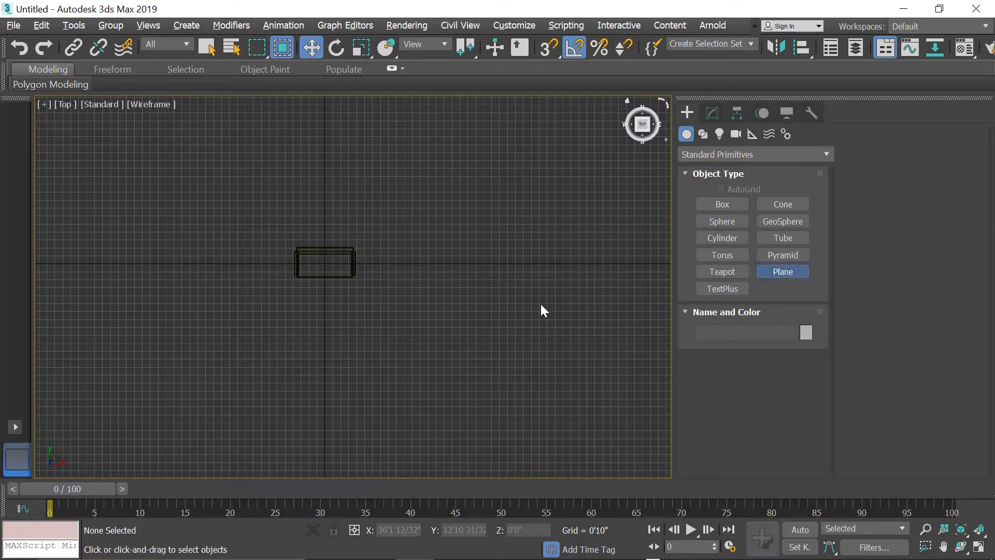
pyautogui.moveTo(161, 153)
pyautogui.mouseDown()
pyautogui.moveTo(449, 354)
pyautogui.moveTo(463, 321)
pyautogui.moveTo(450, 297)
pyautogui.mouseUp()
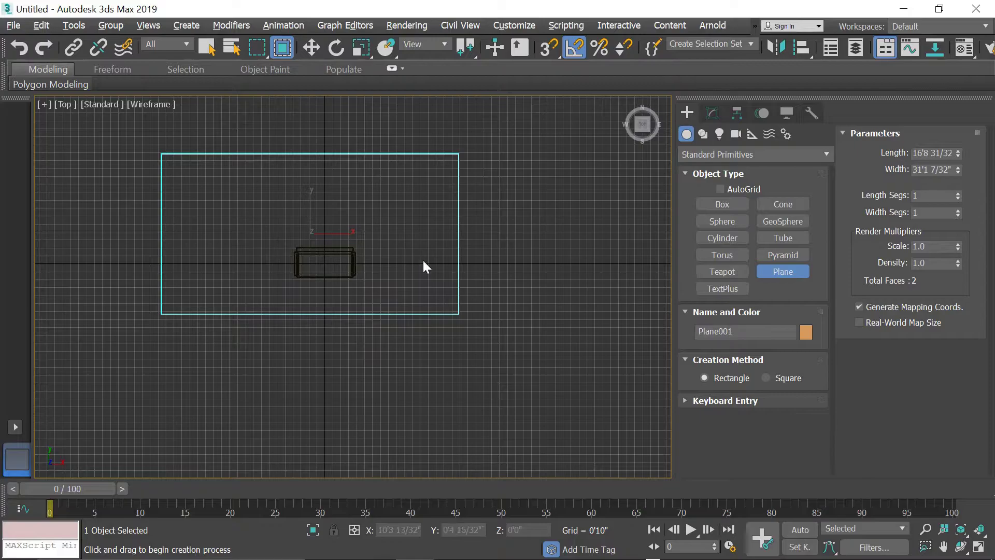
pyautogui.rightClick(449, 314)
# Step: Scale the plane larger along X and Y and move it so the sofa sits near its front
pyautogui.moveTo(321, 202); pyautogui.dragTo(374, 319, button='middle')
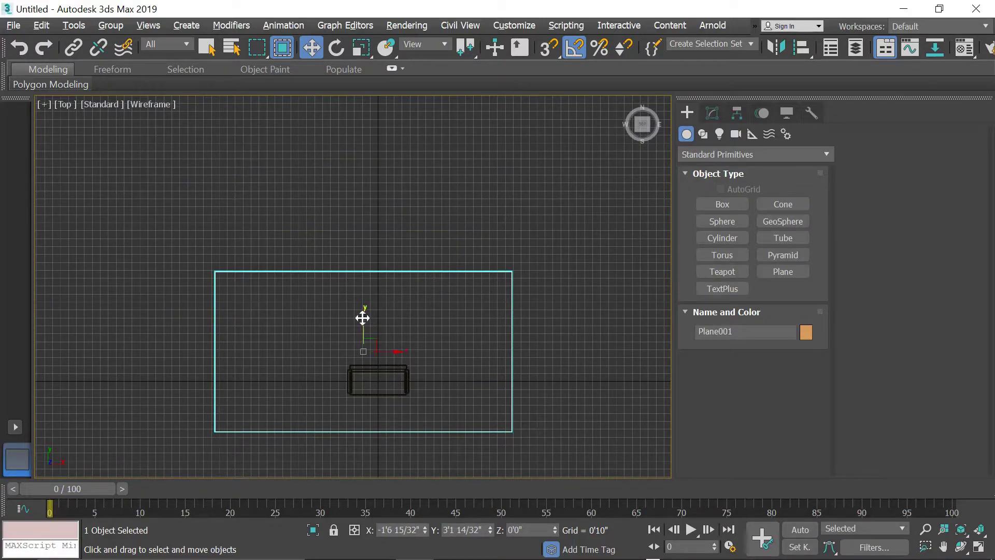
pyautogui.press('r')
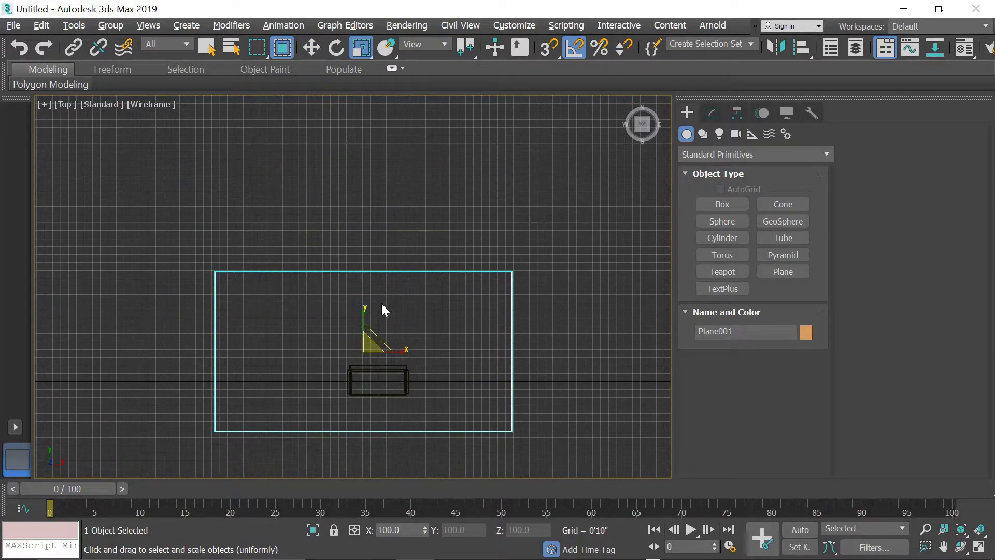
pyautogui.moveTo(365, 311); pyautogui.dragTo(380, 283)
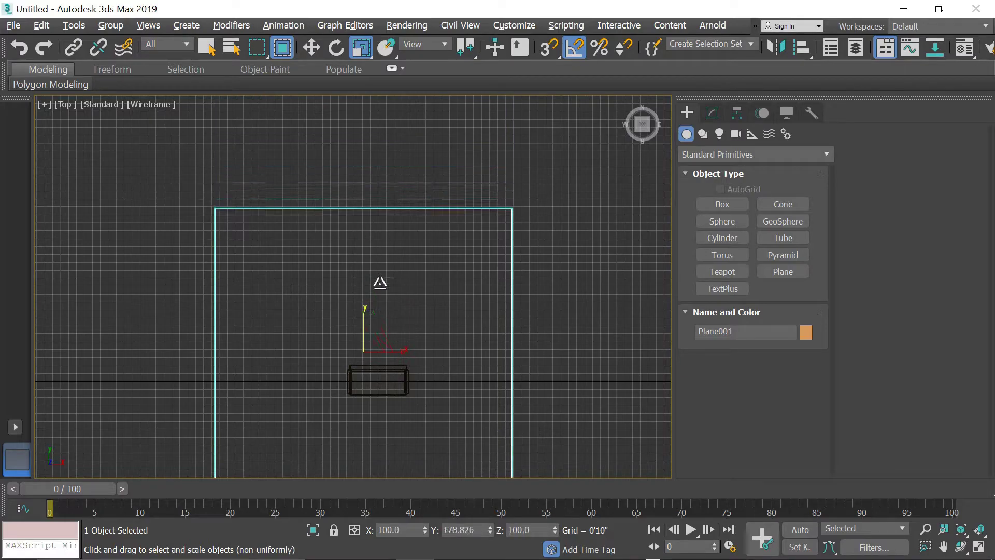
pyautogui.moveTo(379, 282); pyautogui.dragTo(373, 241, button='middle')
pyautogui.moveTo(415, 300); pyautogui.dragTo(423, 297)
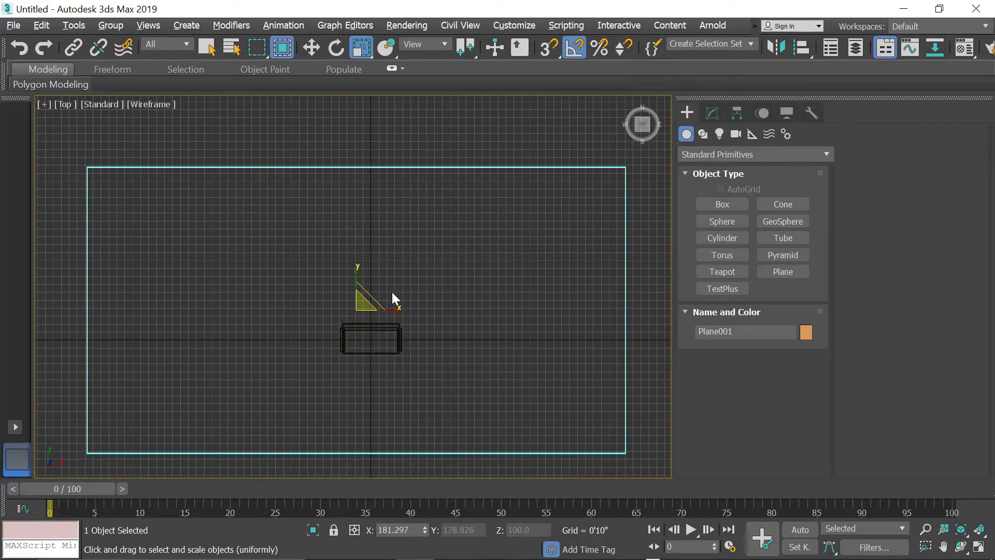
pyautogui.press('w')
pyautogui.moveTo(357, 280)
pyautogui.mouseDown()
pyautogui.moveTo(355, 196)
pyautogui.moveTo(361, 229)
pyautogui.mouseUp()
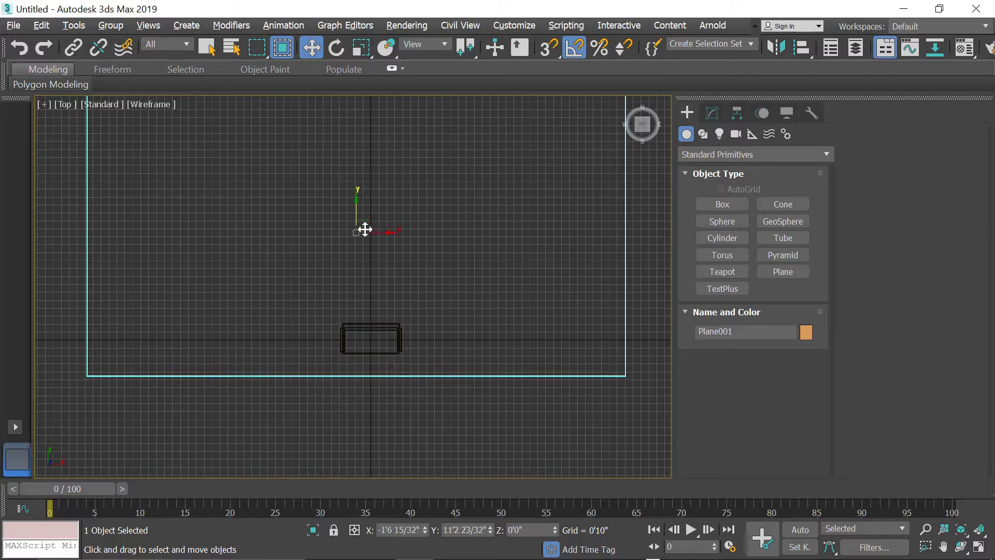
# Step: Colour Plane001 white in the Perspective view and clear the selection
pyautogui.hotkey('alt', 'w')
pyautogui.click(567, 417)
pyautogui.hotkey('alt', 'w')
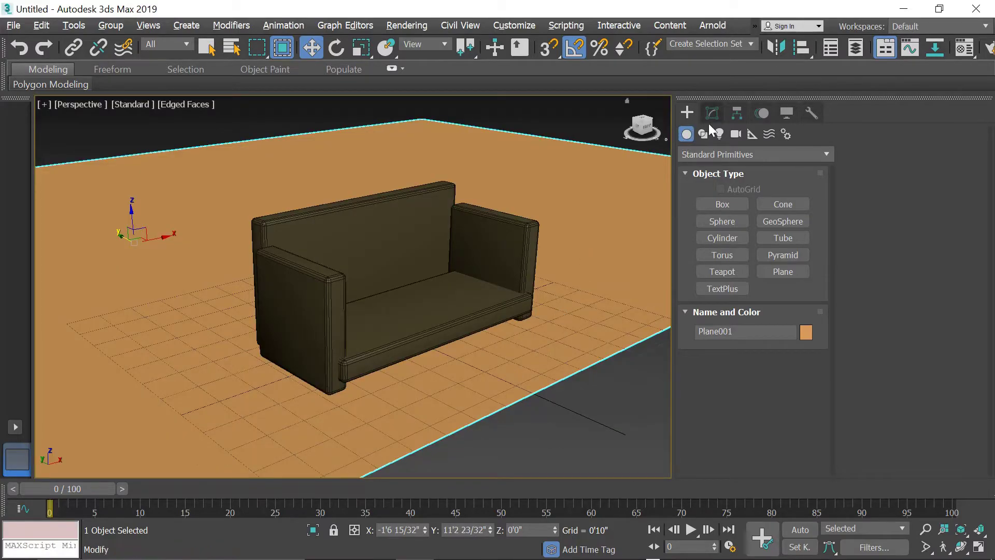
pyautogui.click(712, 112)
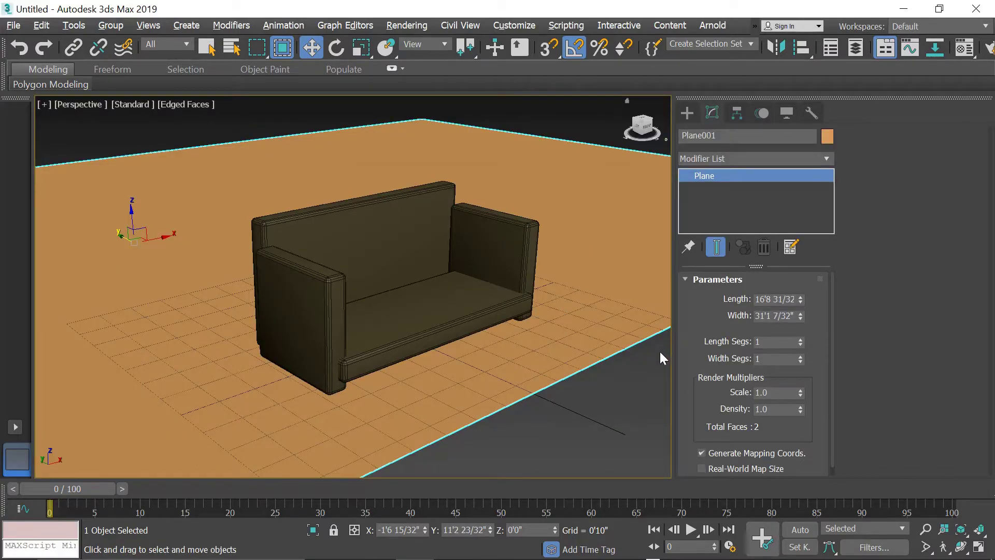
pyautogui.click(575, 373)
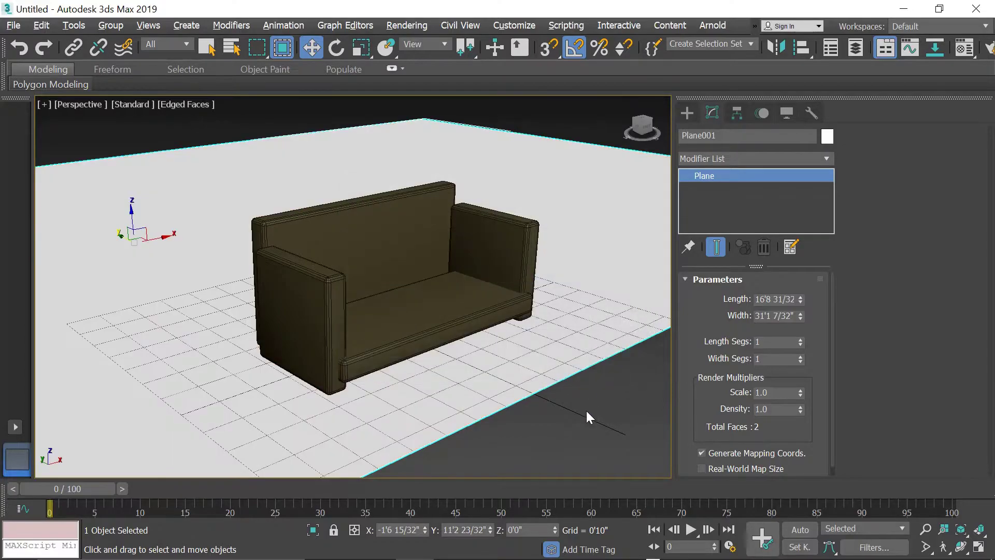
pyautogui.hotkey('ctrl', 'd')
# Step: Lift all four sofa parts slightly upward in the Front view
pyautogui.scroll(-2, 399, 390)
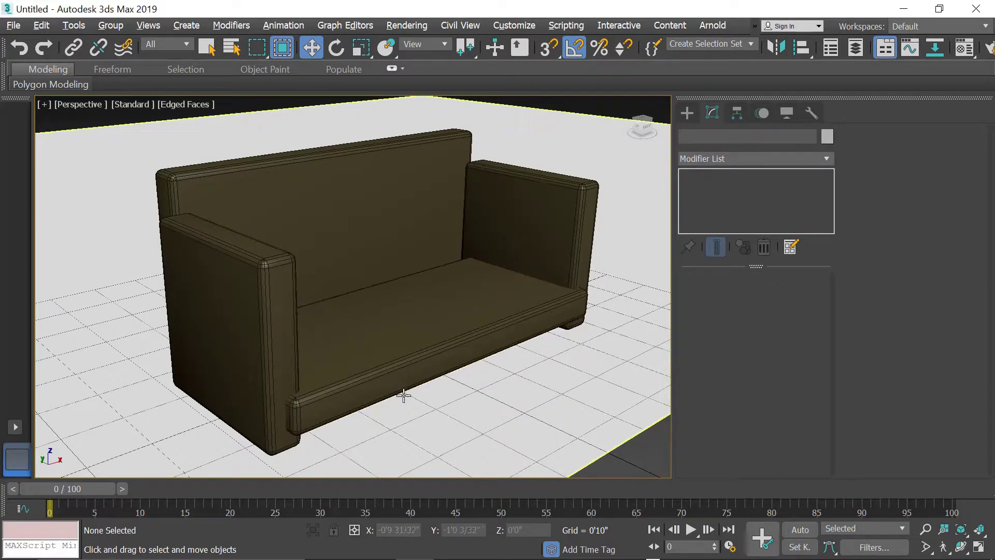
pyautogui.scroll(-2, 422, 363)
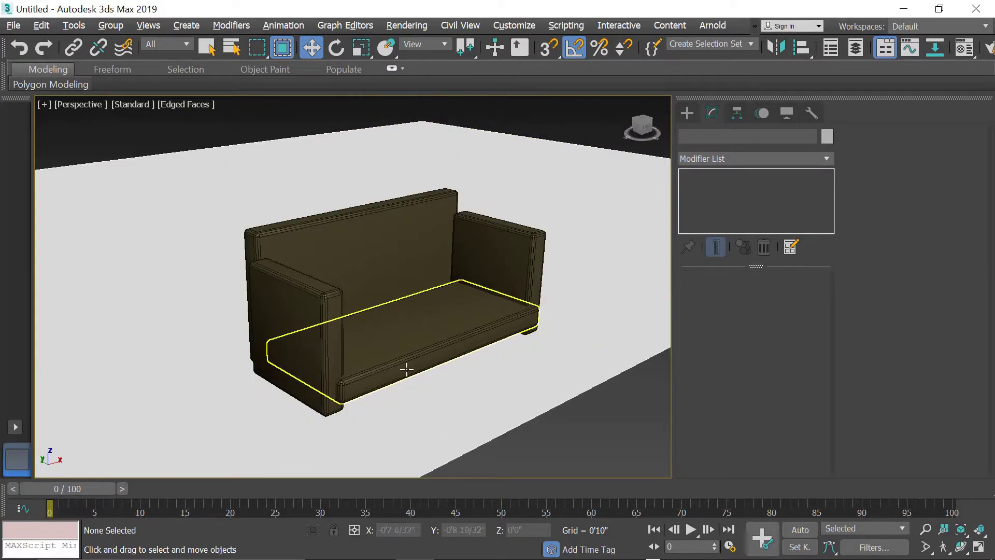
pyautogui.press('f')
pyautogui.scroll(-2, 367, 311)
pyautogui.scroll(-3, 367, 311)
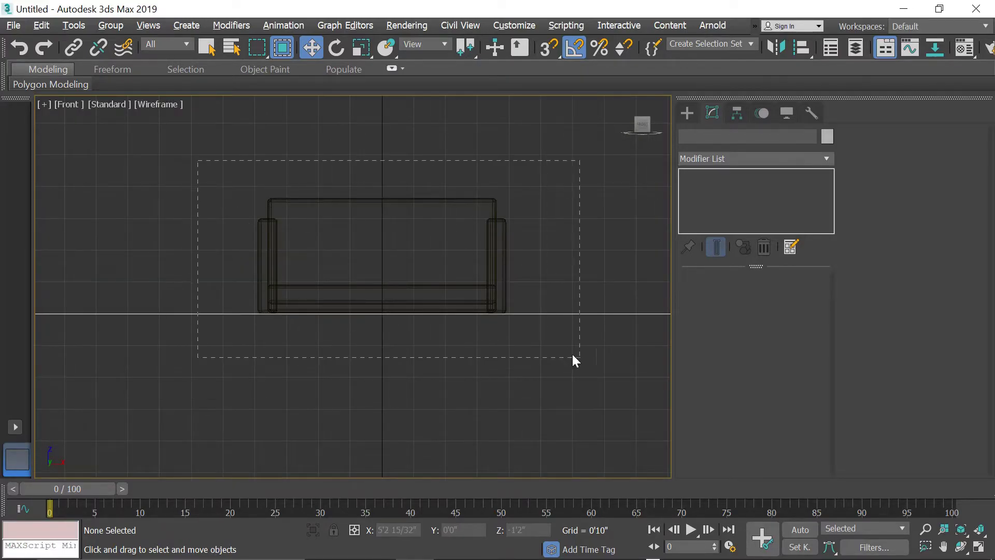
pyautogui.moveTo(574, 357); pyautogui.dragTo(579, 357)
pyautogui.moveTo(384, 240); pyautogui.dragTo(385, 233)
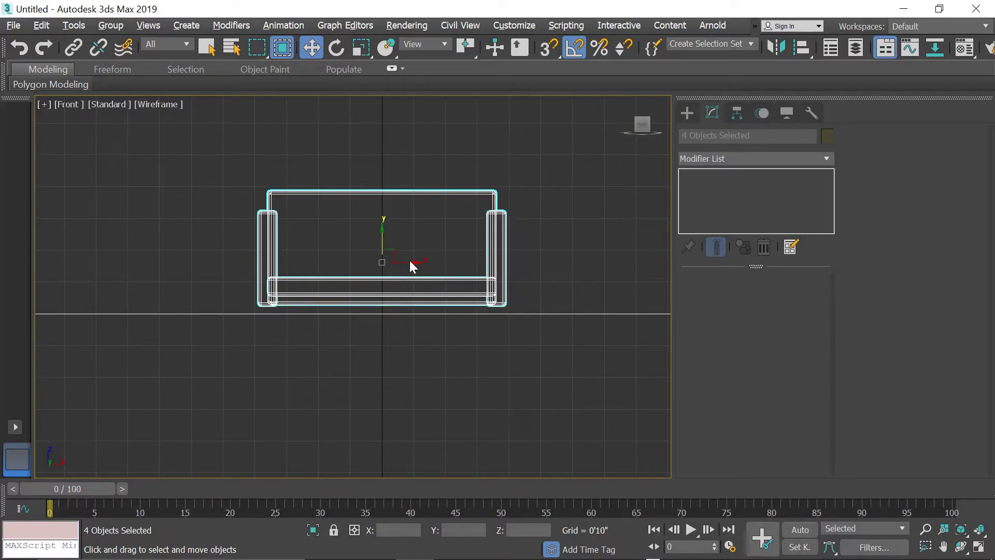
# Step: Draw a small cone, Cone001, under the sofa's front corner in the Top view
pyautogui.hotkey('alt', 'w')
pyautogui.rightClick(228, 216)
pyautogui.hotkey('alt', 'w')
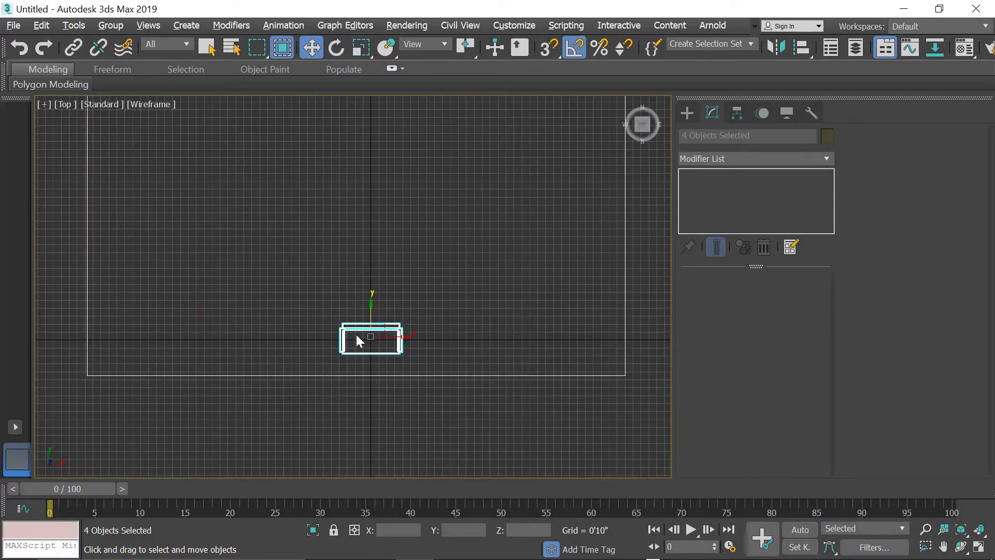
pyautogui.scroll(8, 356, 337)
pyautogui.click(688, 113)
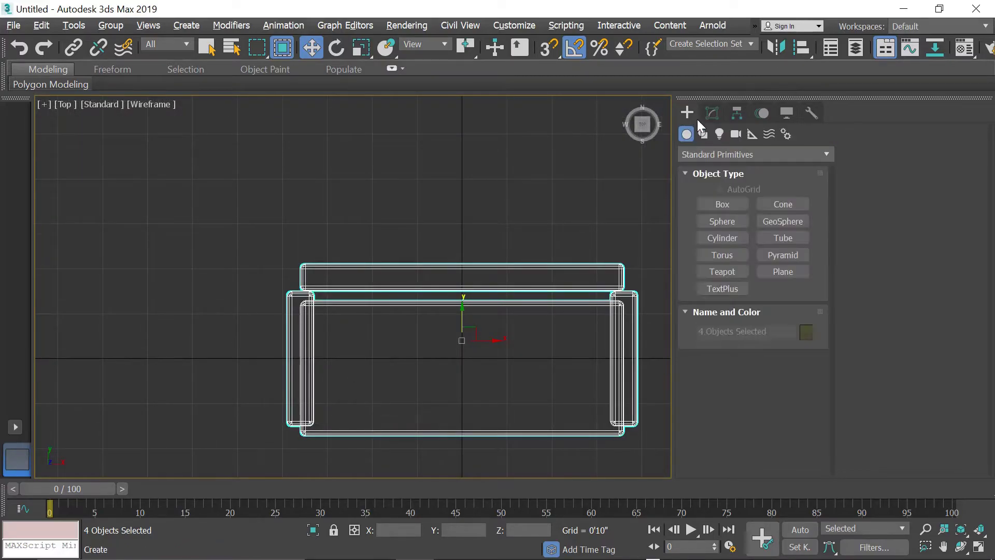
pyautogui.click(778, 206)
pyautogui.scroll(3, 291, 422)
pyautogui.scroll(2, 275, 362)
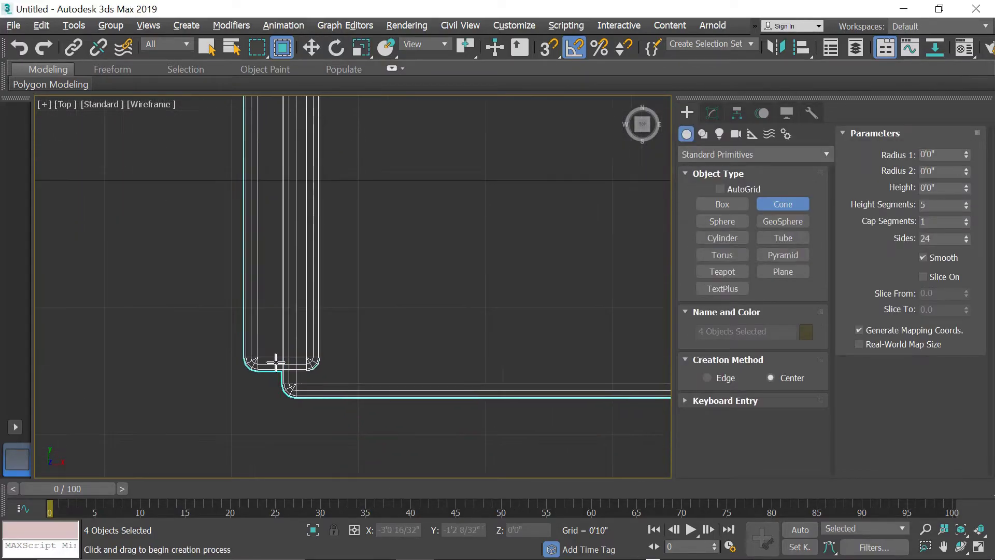
pyautogui.moveTo(282, 337); pyautogui.dragTo(283, 337)
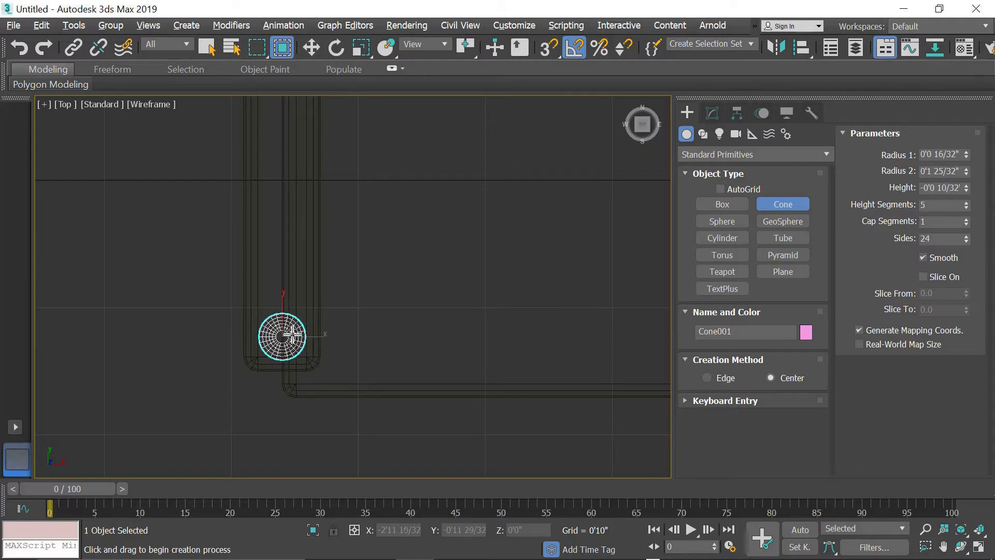
pyautogui.scroll(-3, 292, 337)
pyautogui.click(299, 346)
# Step: Check the cone from a low Perspective angle and lift it toward the sofa
pyautogui.press('w')
pyautogui.hotkey('alt', 'w')
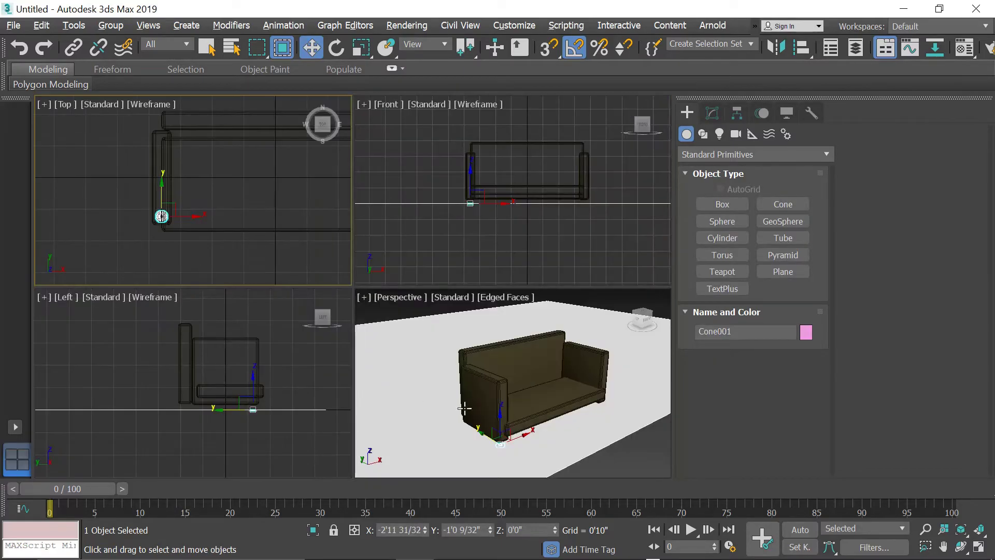
pyautogui.hotkey('alt', 'w')
pyautogui.scroll(5, 340, 412)
pyautogui.keyDown('alt'); pyautogui.moveTo(340, 412); pyautogui.dragTo(355, 382, button='middle'); pyautogui.keyUp('alt')
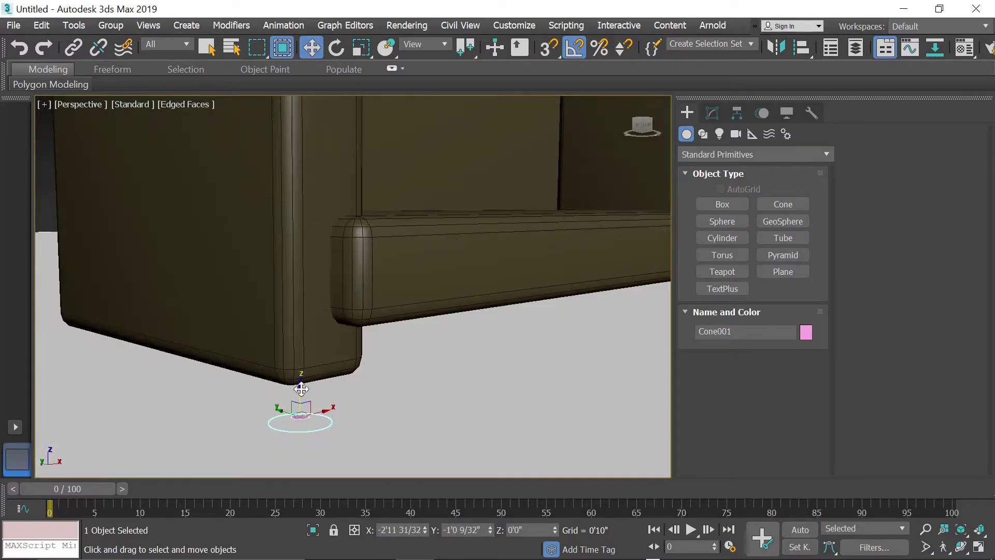
pyautogui.moveTo(302, 374); pyautogui.dragTo(311, 360)
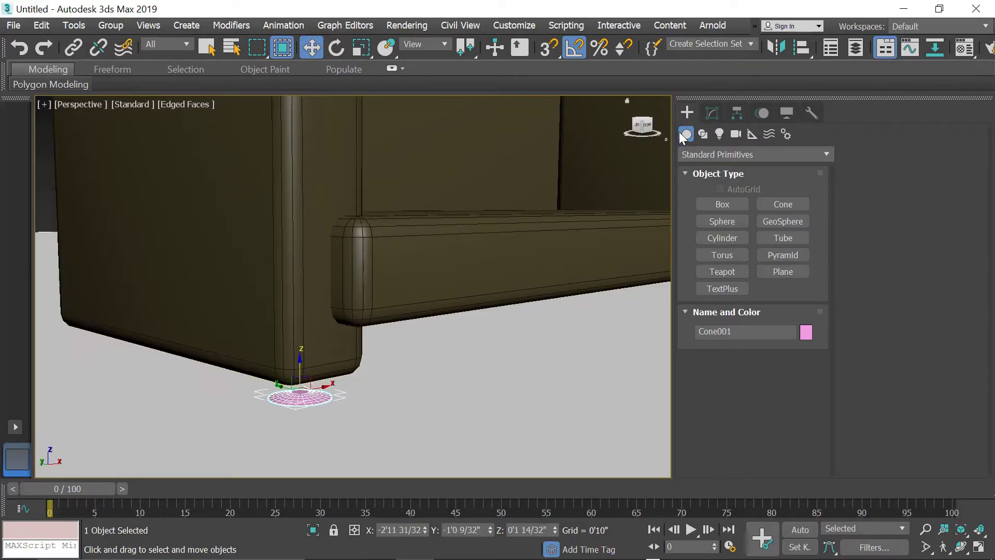
pyautogui.click(713, 113)
# Step: Adjust the cone's two radii, then view it at floor level under the sofa
pyautogui.moveTo(809, 300); pyautogui.dragTo(806, 268)
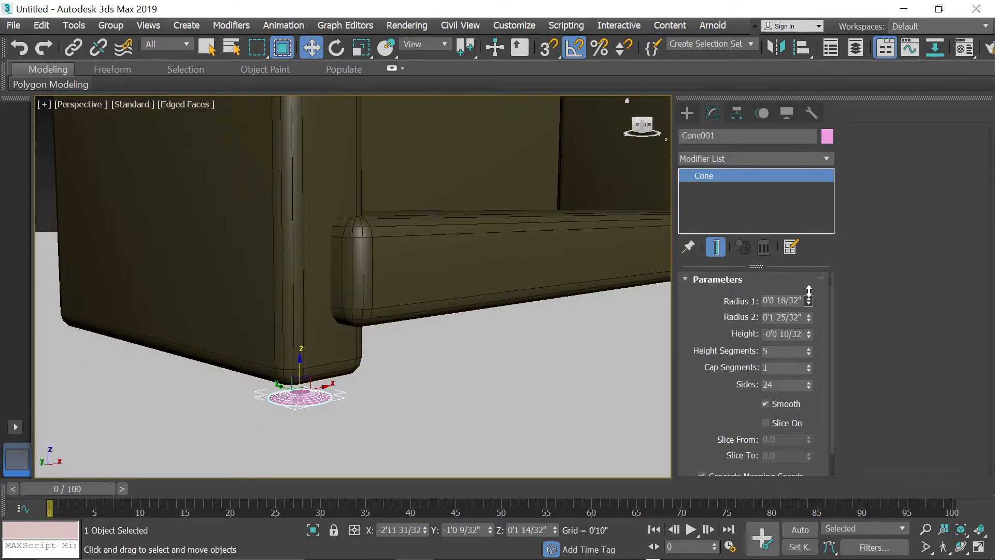
pyautogui.moveTo(808, 317)
pyautogui.mouseDown()
pyautogui.moveTo(815, 332)
pyautogui.moveTo(814, 249)
pyautogui.mouseUp()
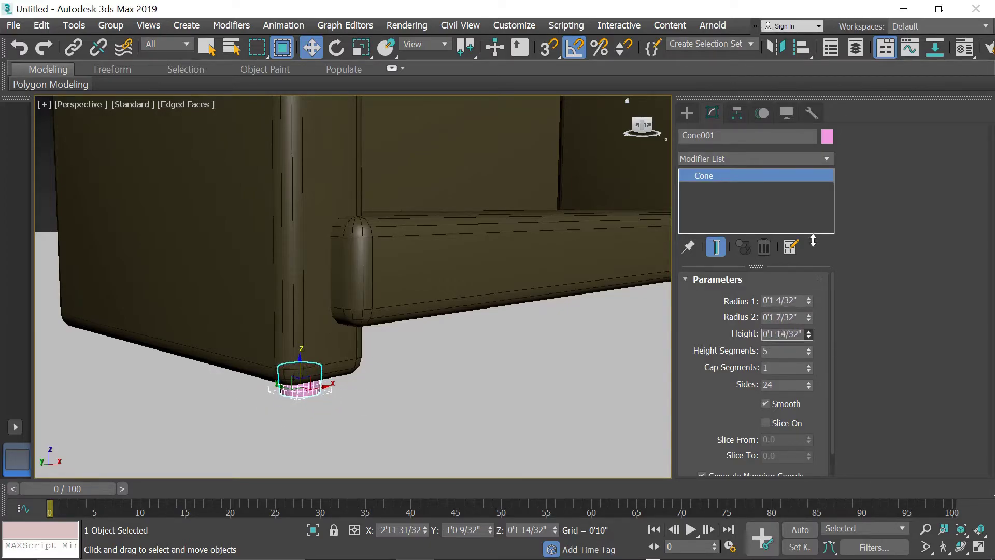
pyautogui.moveTo(435, 332)
pyautogui.keyDown('alt'); pyautogui.mouseDown(button='middle')
pyautogui.moveTo(427, 337)
pyautogui.moveTo(400, 323)
pyautogui.moveTo(407, 335)
pyautogui.moveTo(412, 325)
pyautogui.moveTo(368, 402)
pyautogui.moveTo(506, 371)
pyautogui.mouseUp(button='middle'); pyautogui.keyUp('alt')
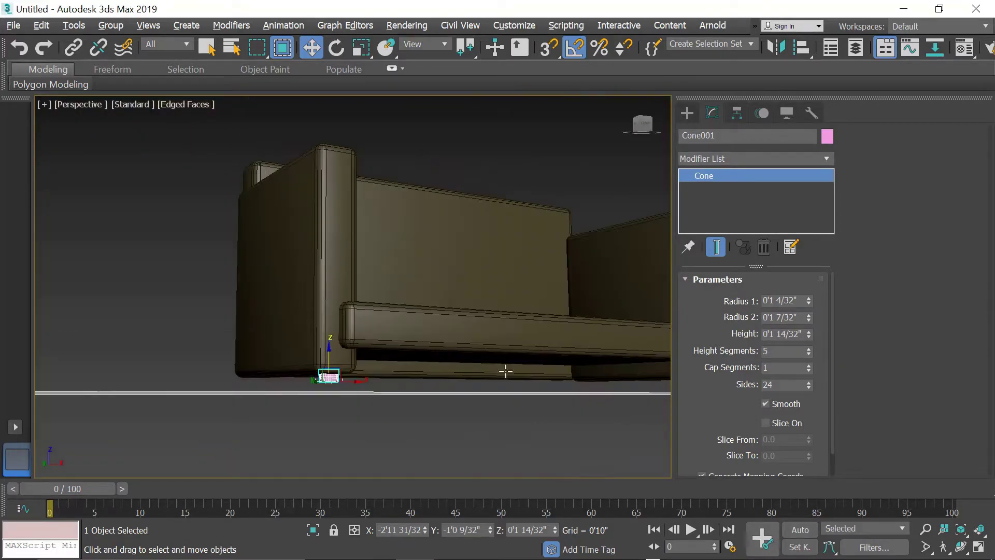
pyautogui.hotkey('alt', 'w')
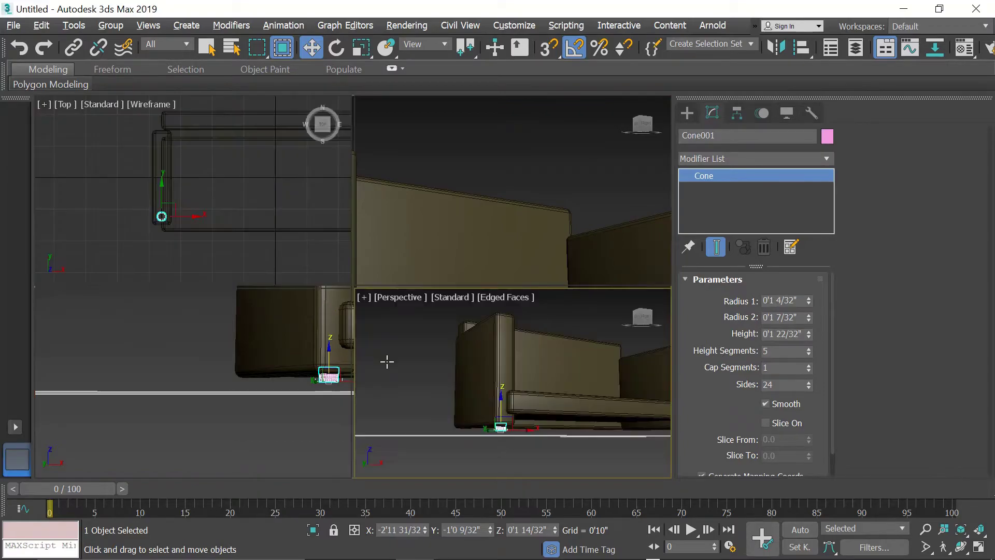
pyautogui.hotkey('alt', 'w')
pyautogui.scroll(5, 261, 307)
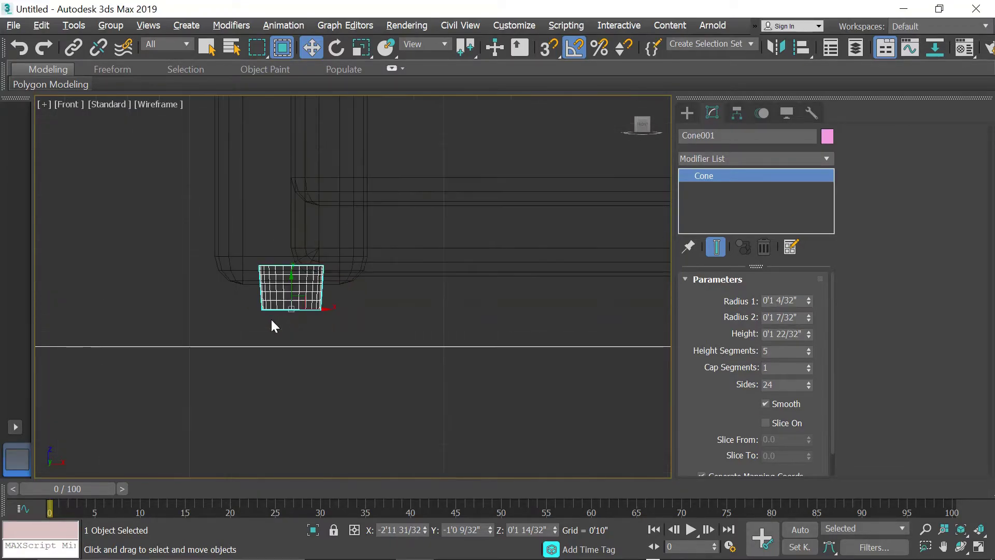
# Step: Give the cone height 0'3 2/32", radii 0'0 20/32"/0'1 15/32", and set it on the ground
pyautogui.moveTo(809, 336); pyautogui.dragTo(812, 288)
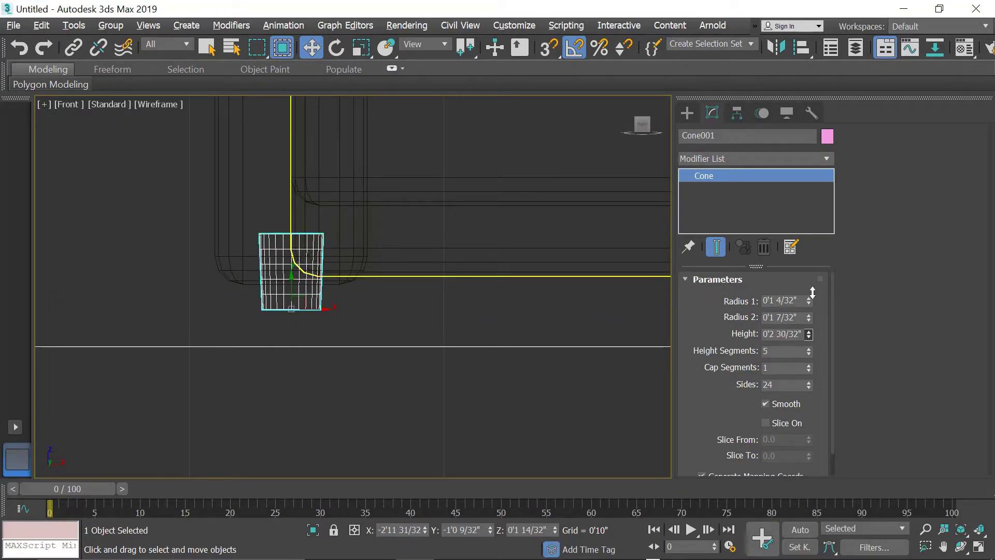
pyautogui.moveTo(291, 279); pyautogui.dragTo(295, 319)
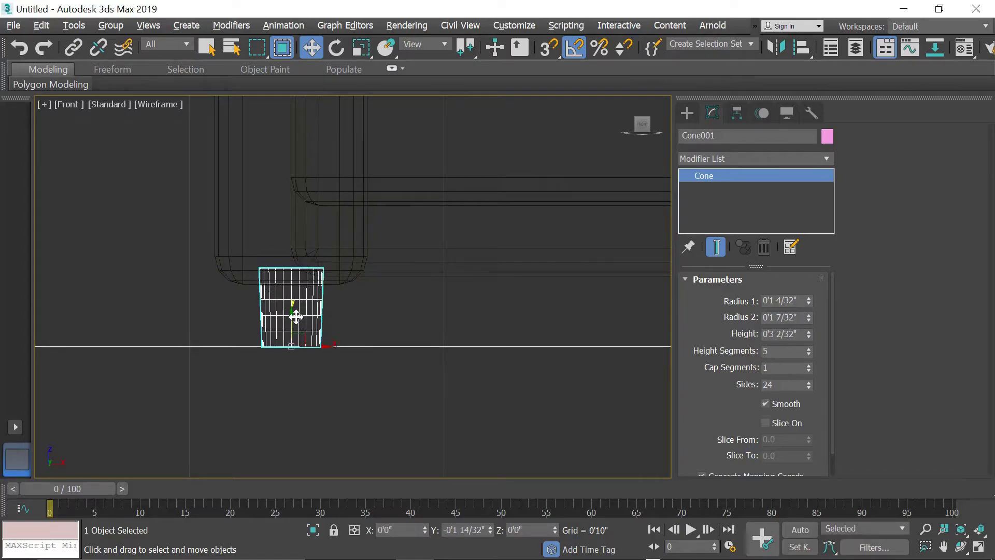
pyautogui.moveTo(809, 318)
pyautogui.mouseDown()
pyautogui.moveTo(811, 294)
pyautogui.moveTo(808, 318)
pyautogui.mouseUp()
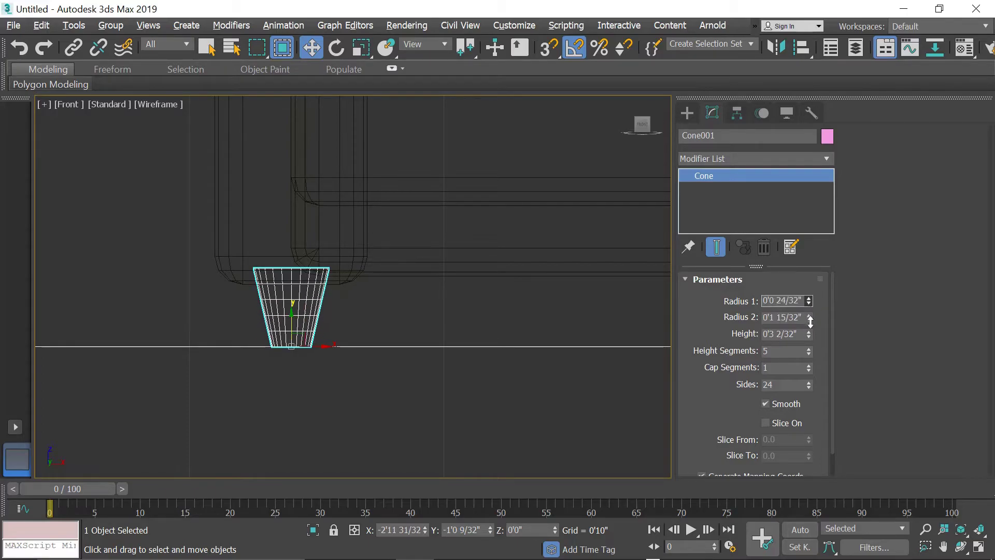
pyautogui.scroll(-2, 445, 375)
pyautogui.hotkey('alt', 'w')
pyautogui.rightClick(549, 423)
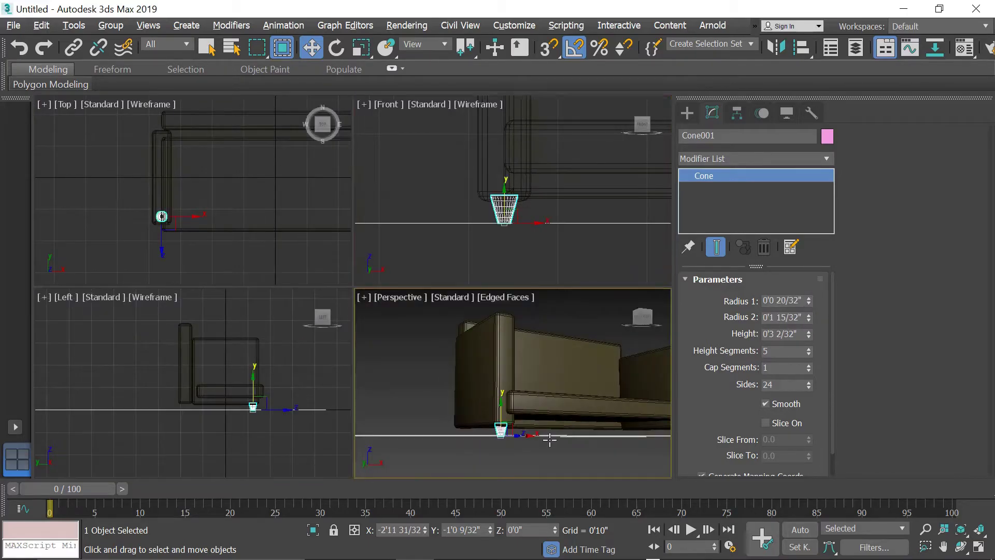
pyautogui.hotkey('alt', 'w')
pyautogui.scroll(2, 356, 379)
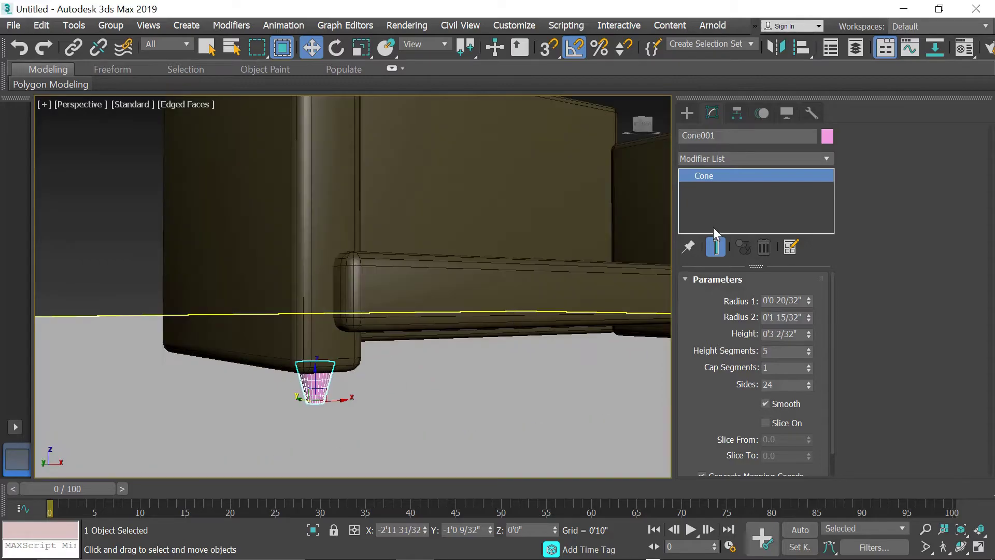
# Step: Give Cone001 a black object colour and deselect it
pyautogui.click(826, 142)
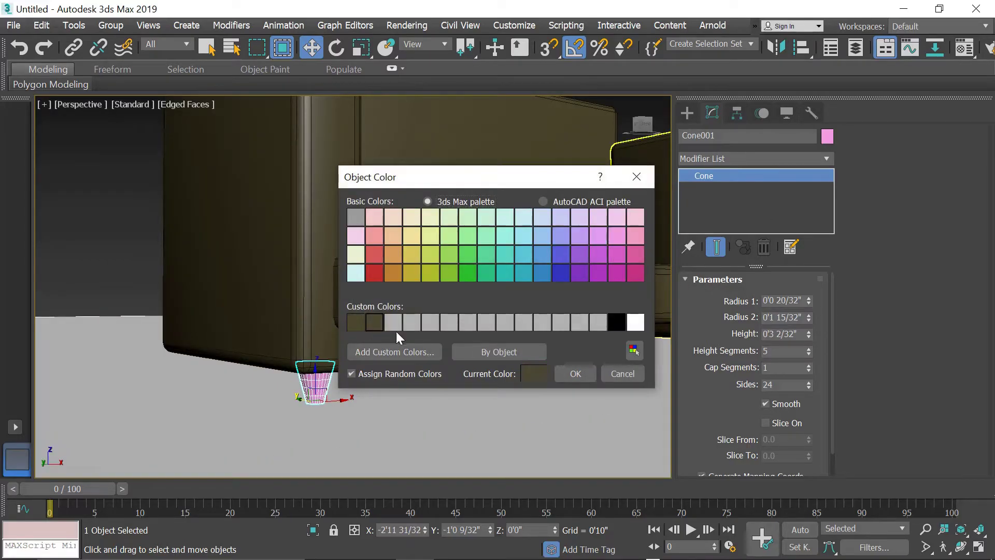
pyautogui.click(615, 321)
pyautogui.click(575, 373)
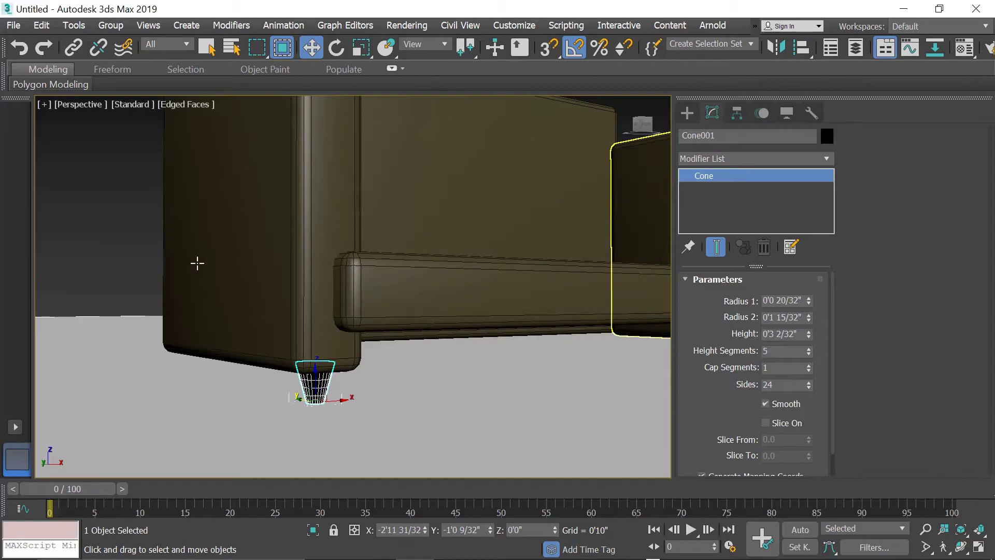
pyautogui.click(147, 242)
# Step: Reselect the black leg, inspect it in the Left viewport, then select the ground plane
pyautogui.scroll(-1, 394, 396)
pyautogui.scroll(-3, 384, 389)
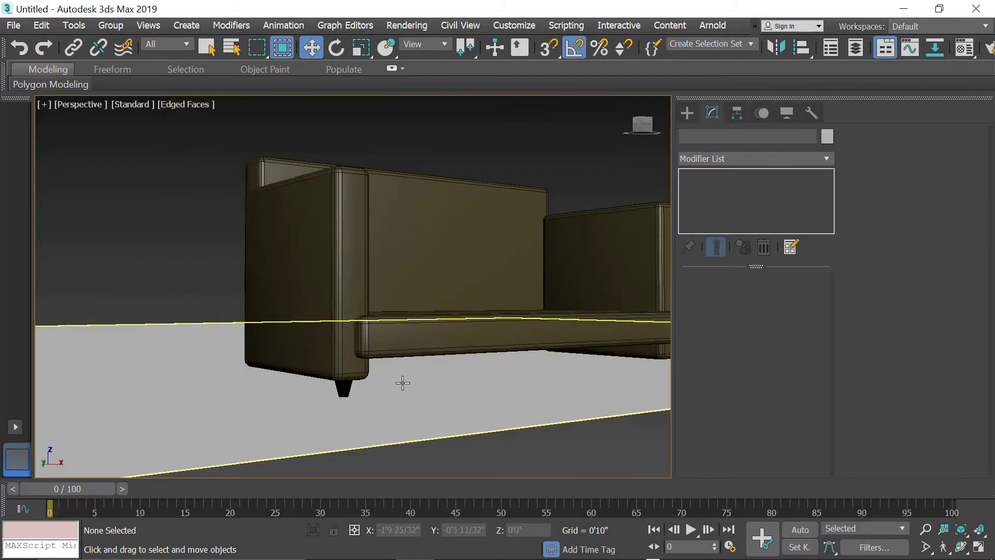
pyautogui.scroll(-2, 373, 378)
pyautogui.scroll(-2, 373, 382)
pyautogui.scroll(6, 326, 393)
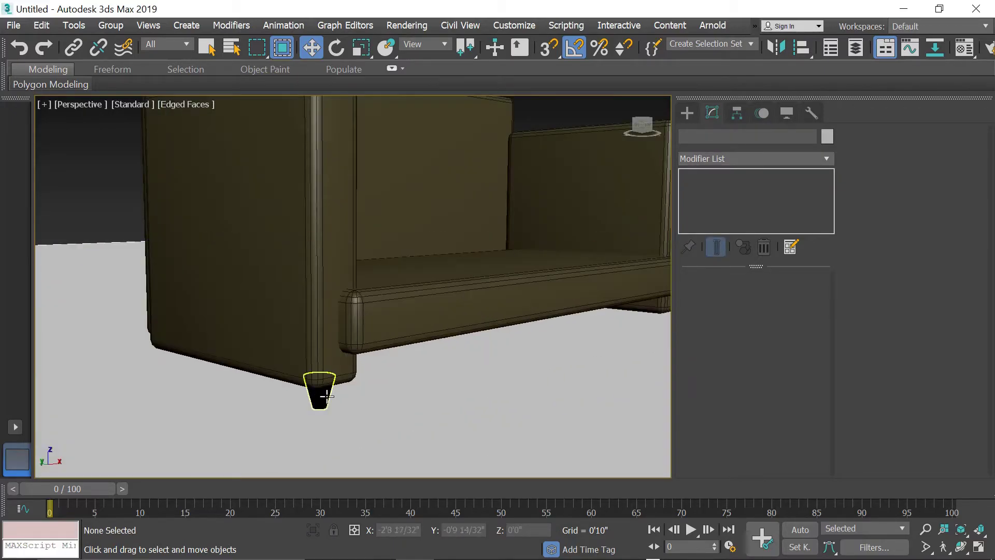
pyautogui.click(326, 395)
pyautogui.hotkey('alt', 'w')
pyautogui.hotkey('alt', 'w')
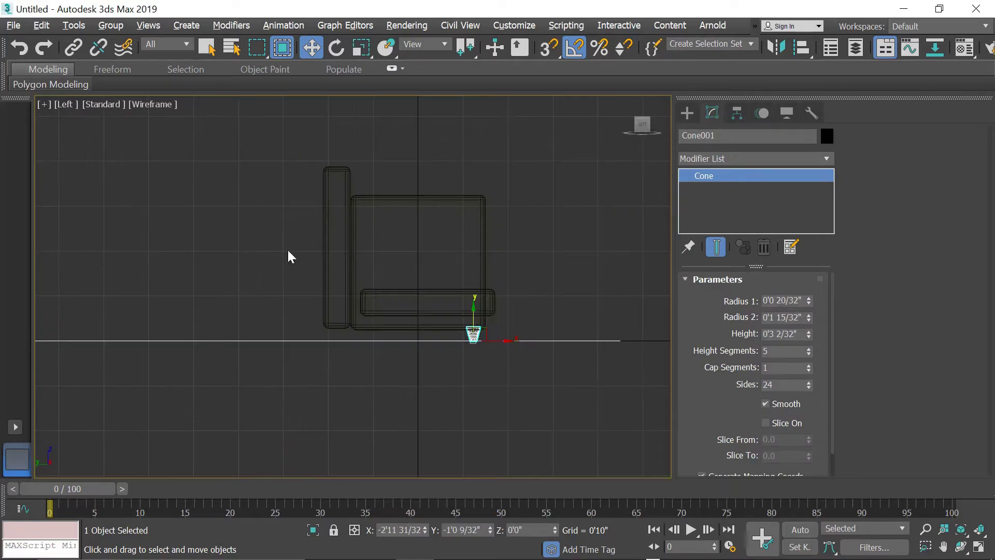
pyautogui.hotkey('alt', 'w')
pyautogui.hotkey('alt', 'w')
pyautogui.scroll(3, 471, 329)
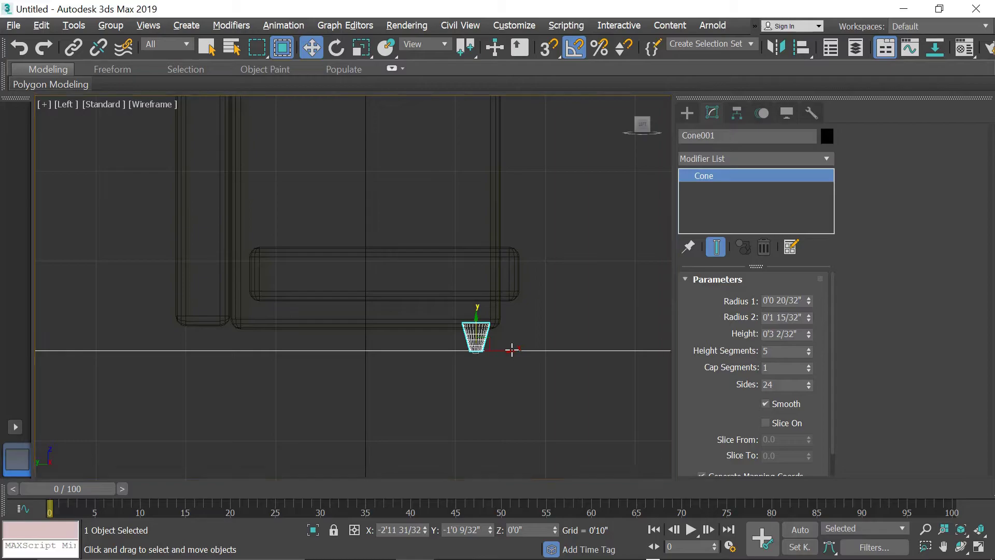
pyautogui.click(511, 350)
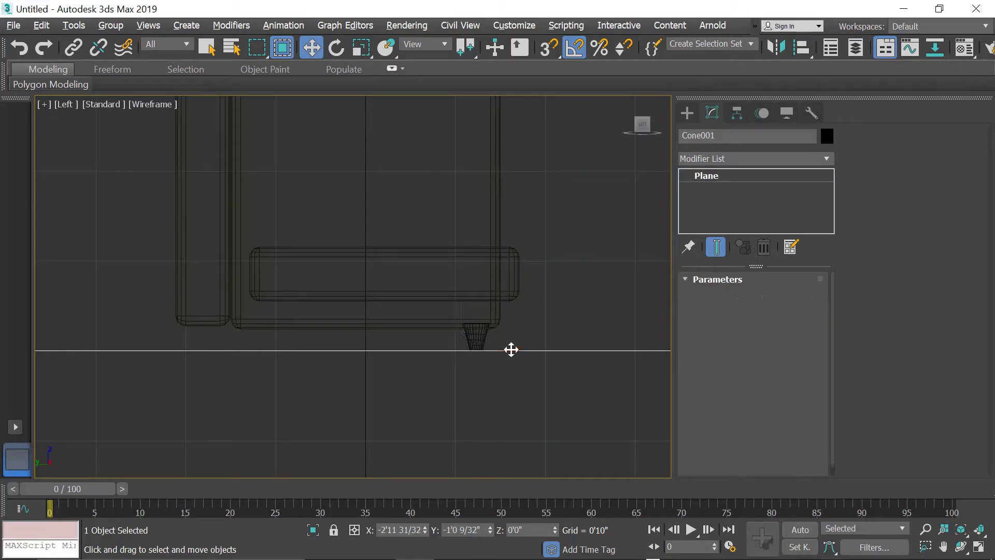
# Step: Copy the cone leg to the other end of the left arm
pyautogui.click(480, 341)
pyautogui.keyDown('shift'); pyautogui.moveTo(505, 348); pyautogui.dragTo(292, 366); pyautogui.keyUp('shift')
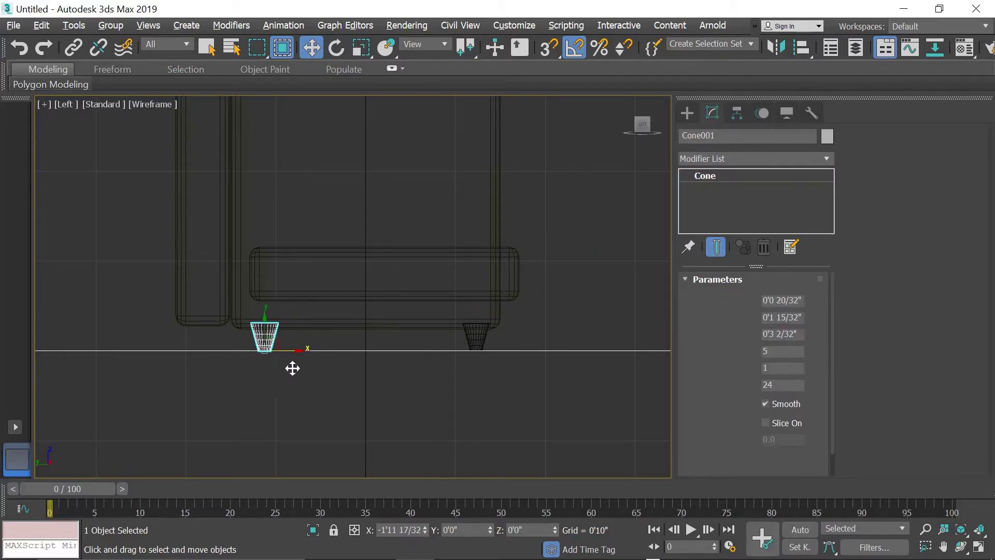
pyautogui.click(498, 352)
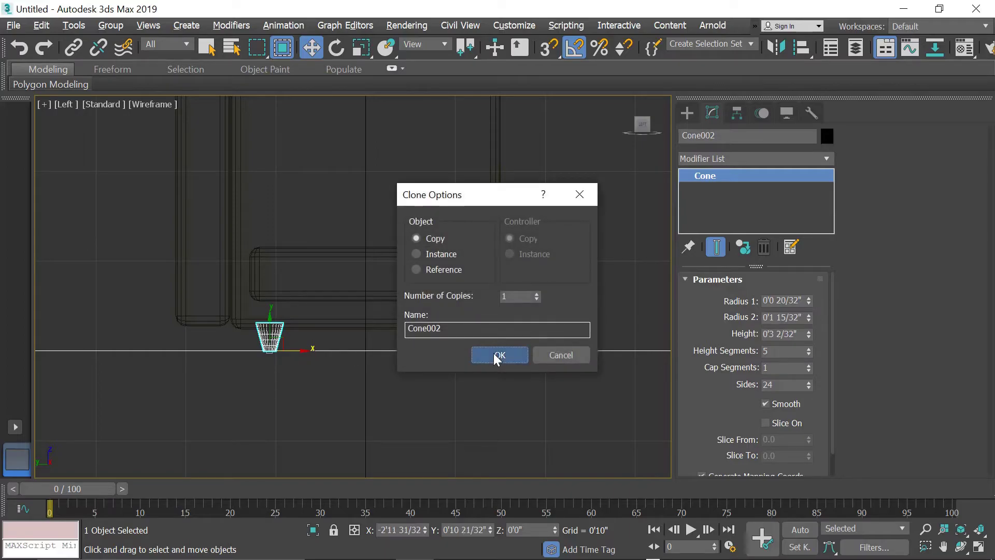
# Step: Select both left-arm legs in the Top view and copy them over to the right arm
pyautogui.hotkey('alt', 'w')
pyautogui.rightClick(455, 237)
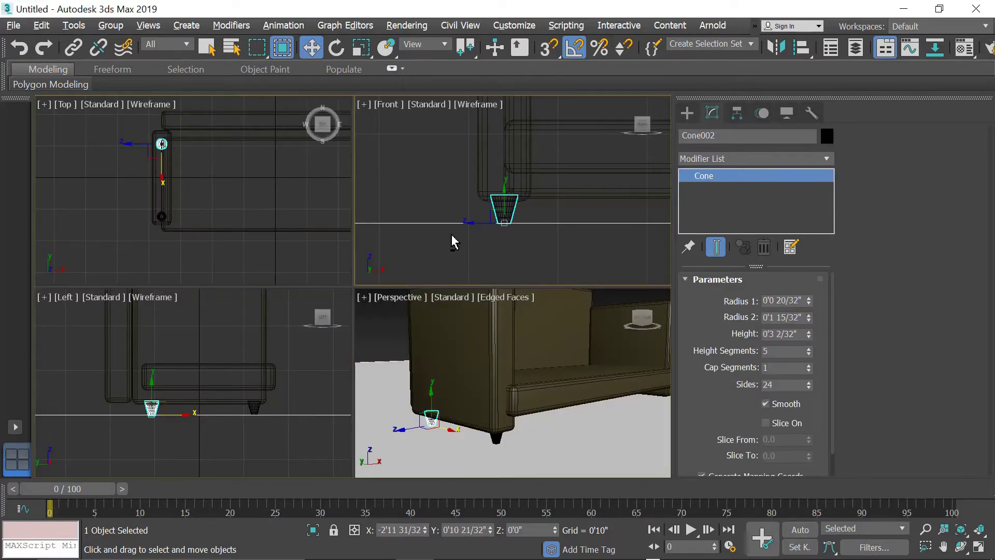
pyautogui.hotkey('alt', 'w')
pyautogui.hotkey('alt', 'w')
pyautogui.rightClick(161, 208)
pyautogui.hotkey('alt', 'w')
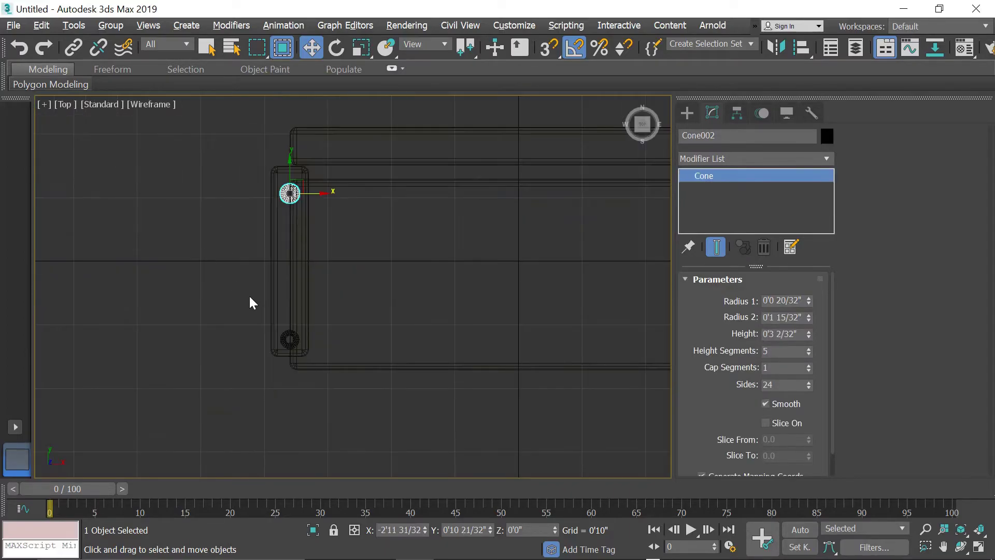
pyautogui.scroll(-2, 270, 319)
pyautogui.moveTo(302, 354); pyautogui.dragTo(325, 331)
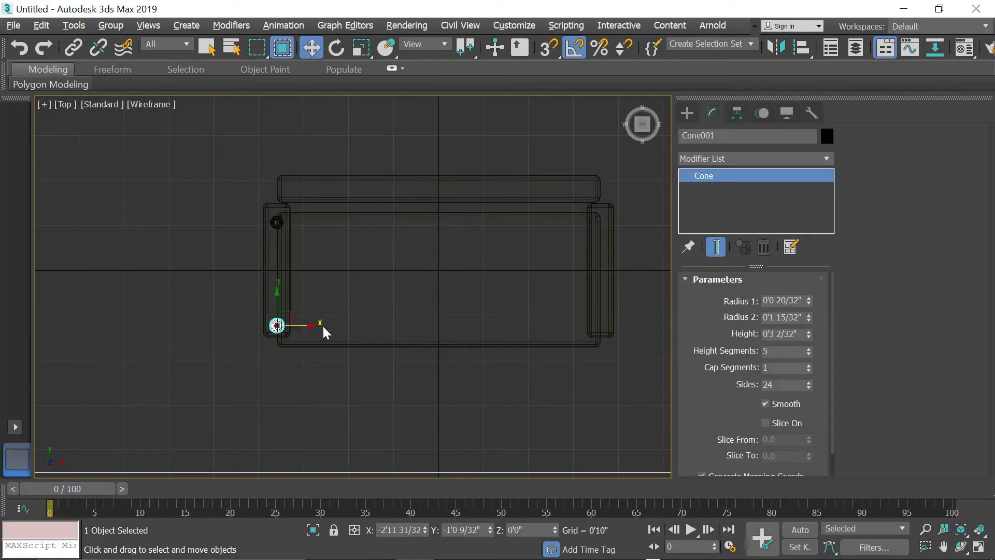
pyautogui.keyDown('ctrl'); pyautogui.moveTo(256, 200); pyautogui.dragTo(301, 247); pyautogui.keyUp('ctrl')
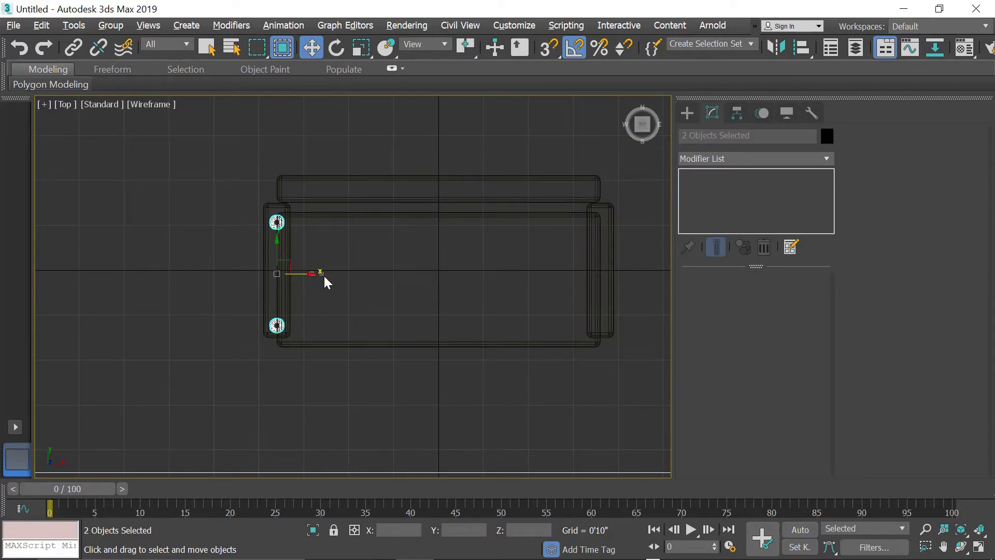
pyautogui.moveTo(253, 202)
pyautogui.mouseDown()
pyautogui.moveTo(306, 340)
pyautogui.moveTo(304, 328)
pyautogui.mouseUp()
pyautogui.keyDown('shift'); pyautogui.moveTo(310, 273); pyautogui.dragTo(636, 282); pyautogui.keyUp('shift')
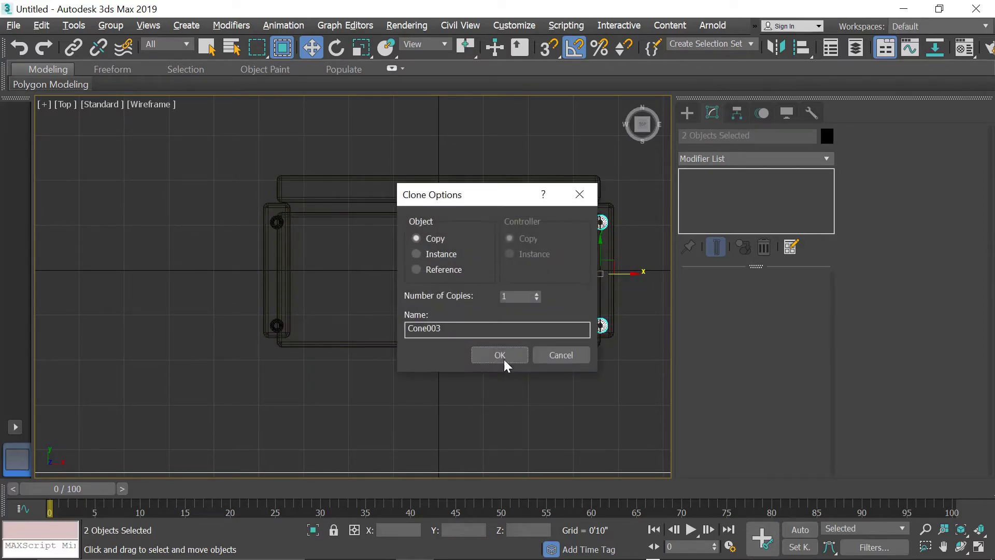
pyautogui.click(502, 358)
# Step: Inspect the four legs from below in Perspective, toggling shaded and wireframe display
pyautogui.hotkey('alt', 'w')
pyautogui.rightClick(542, 408)
pyautogui.hotkey('alt', 'w')
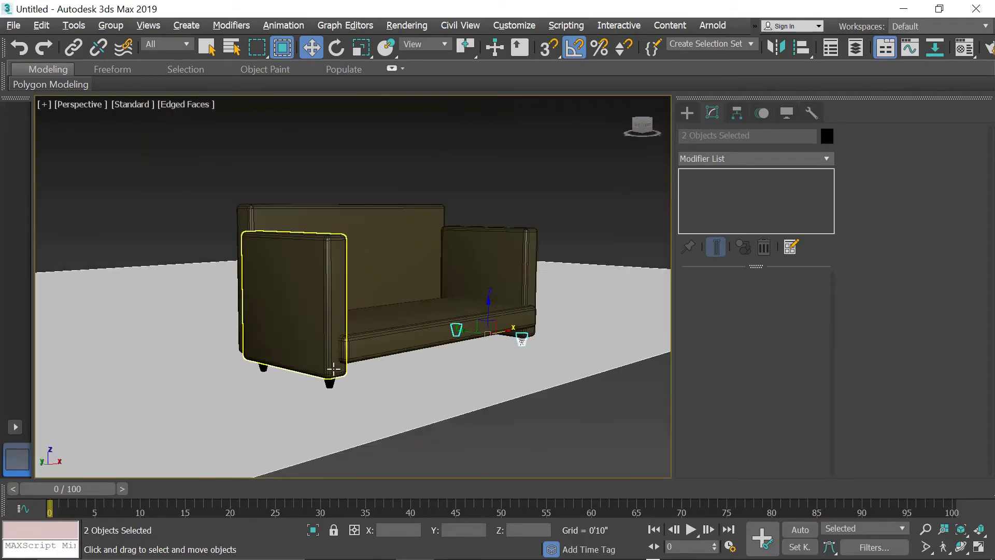
pyautogui.click(372, 390)
pyautogui.moveTo(433, 348)
pyautogui.keyDown('alt'); pyautogui.mouseDown(button='middle')
pyautogui.moveTo(363, 343)
pyautogui.moveTo(469, 359)
pyautogui.moveTo(453, 358)
pyautogui.moveTo(336, 225)
pyautogui.mouseUp(button='middle'); pyautogui.keyUp('alt')
pyautogui.press('F4')
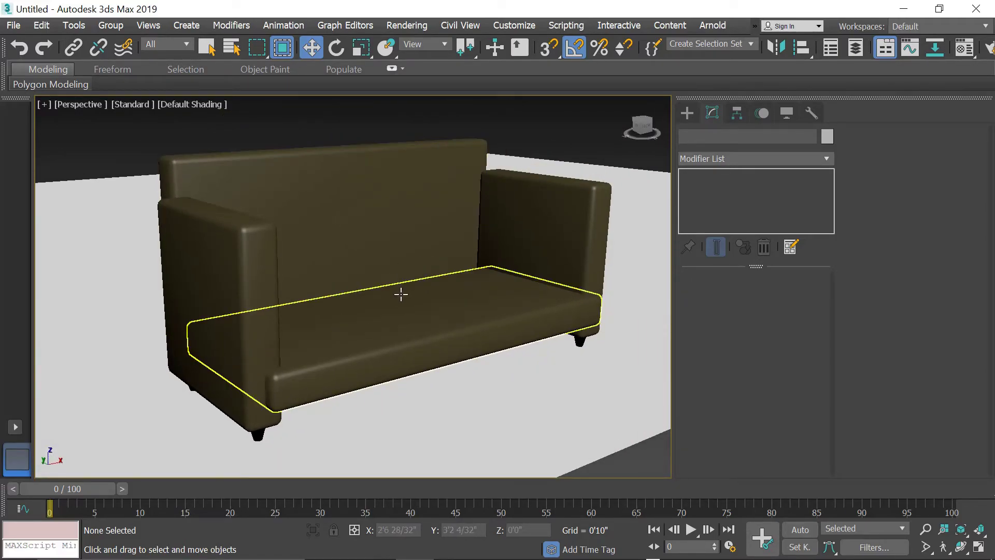
pyautogui.press('F3')
pyautogui.press('F4')
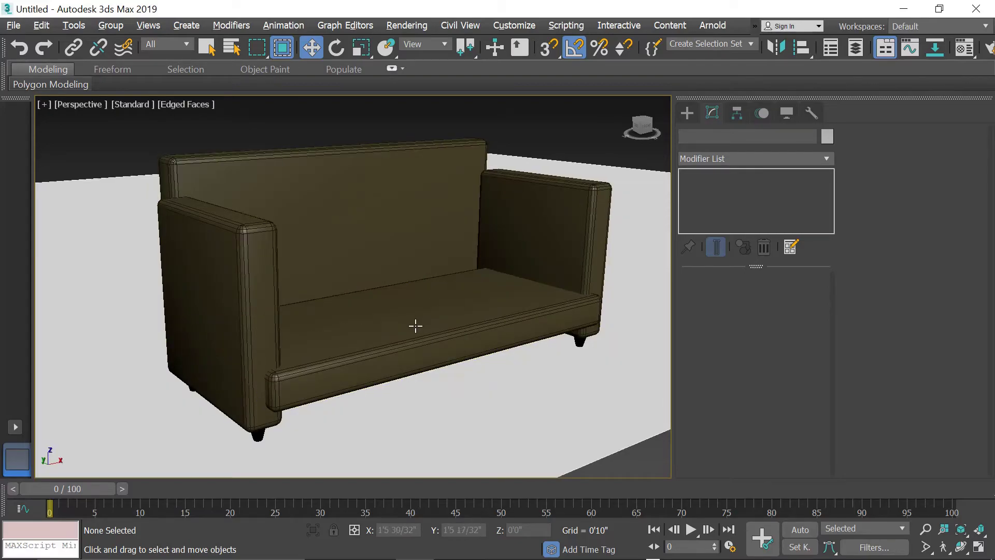
pyautogui.hotkey('alt', 'w')
pyautogui.click(270, 258)
pyautogui.hotkey('alt', 'w')
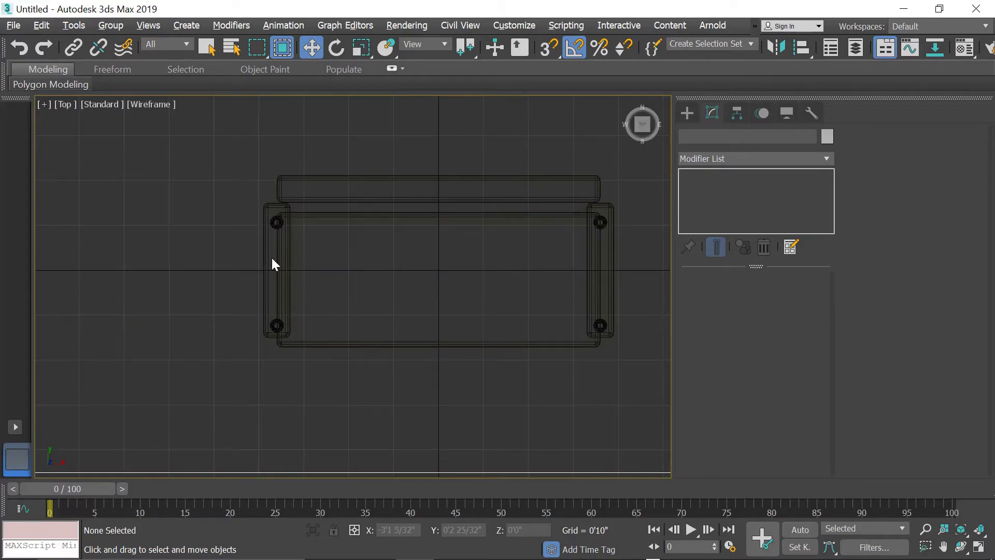
# Step: Draw an Extended Primitives ChamferBox, ChamferBox005, over the sofa seat in the Top view
pyautogui.click(686, 113)
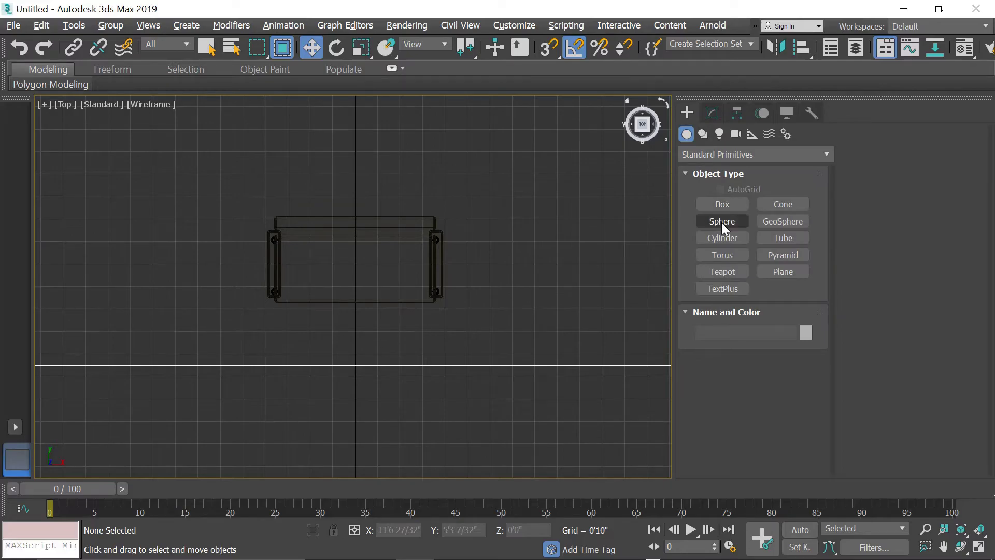
pyautogui.click(720, 153)
pyautogui.click(708, 196)
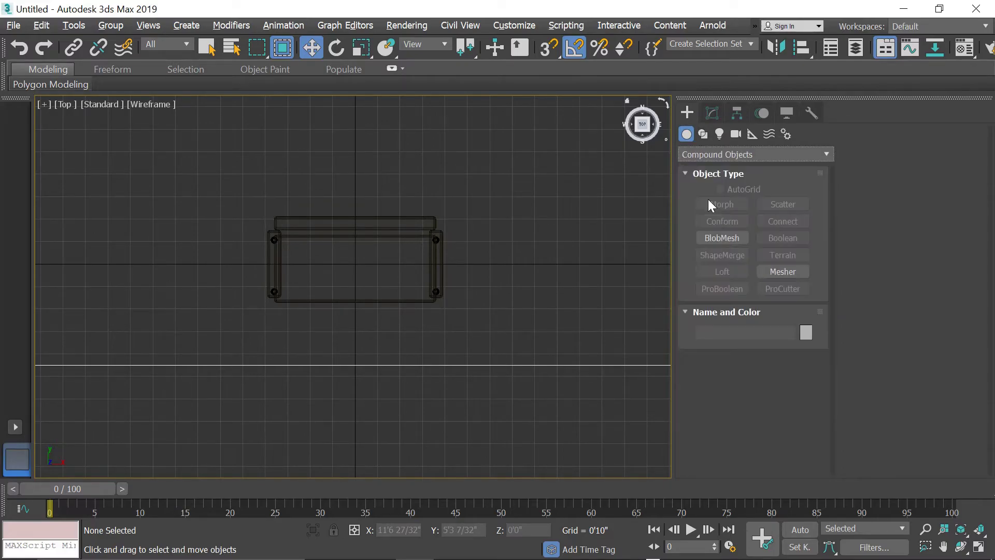
pyautogui.click(704, 154)
pyautogui.click(704, 182)
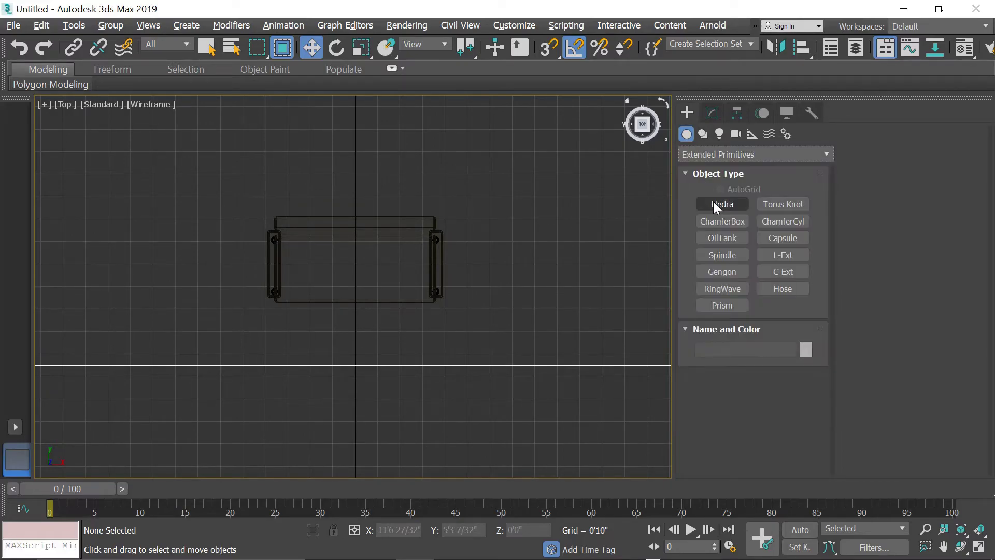
pyautogui.click(721, 222)
pyautogui.scroll(3, 295, 274)
pyautogui.moveTo(280, 233); pyautogui.dragTo(365, 307)
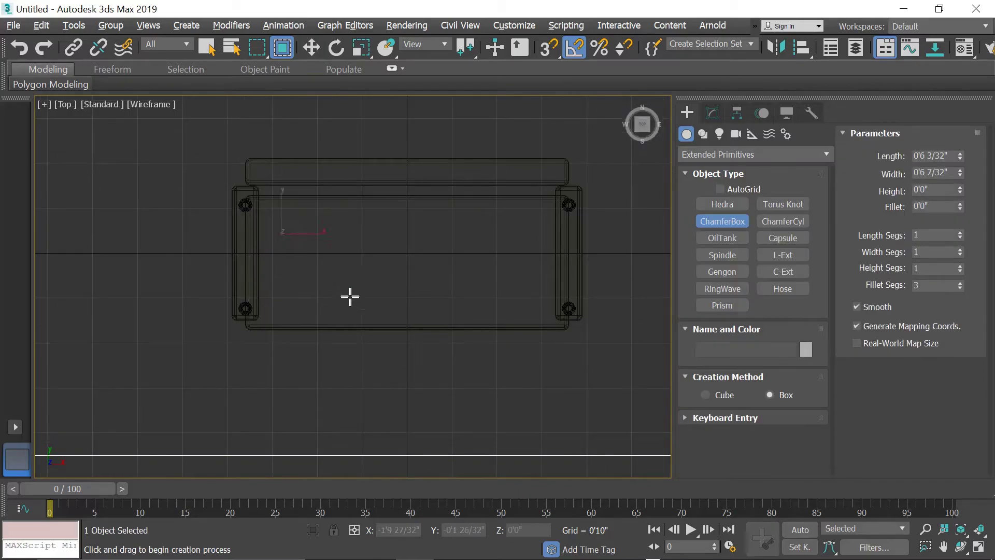
pyautogui.click(373, 283)
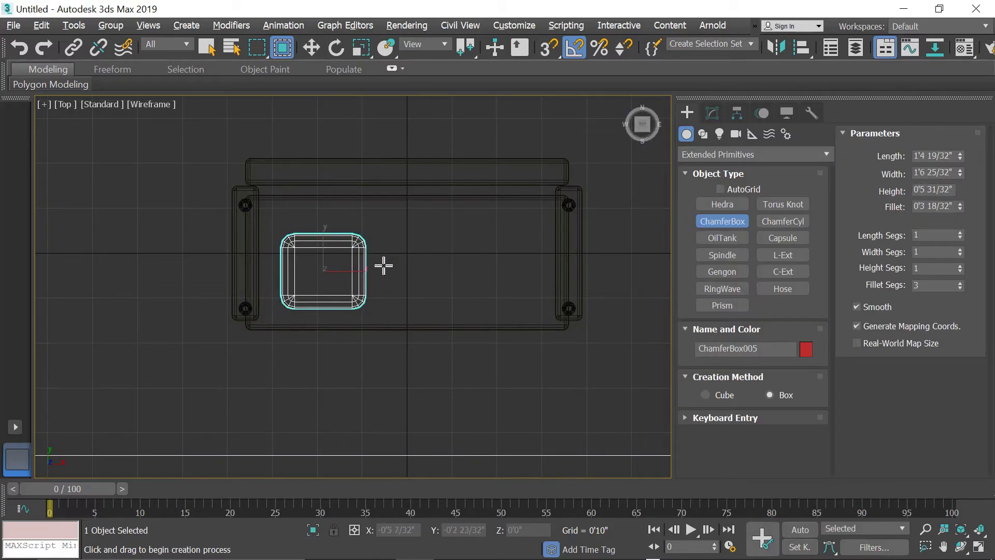
pyautogui.click(373, 281)
# Step: Lift the chamfer box up onto the sofa seat in the Perspective view
pyautogui.press('w')
pyautogui.hotkey('alt', 'w')
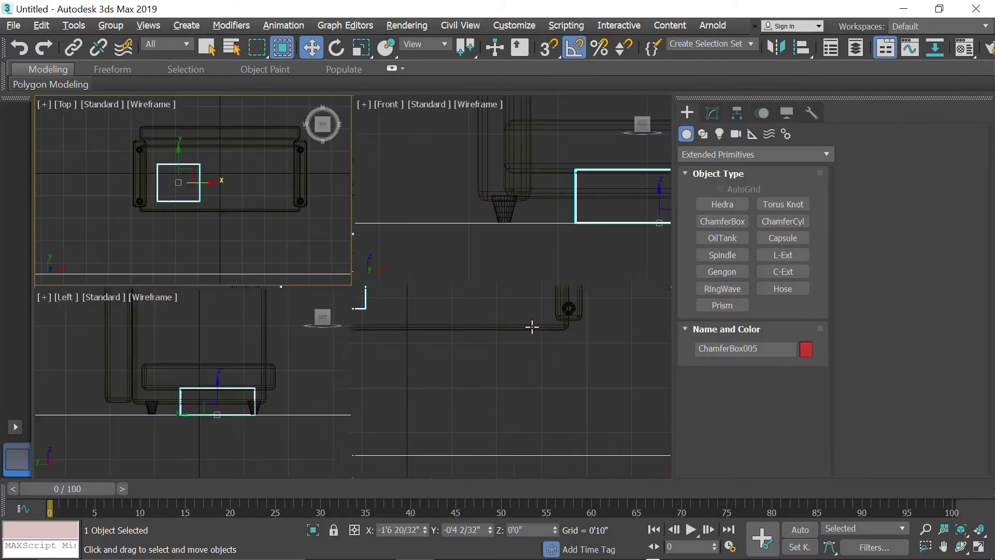
pyautogui.hotkey('alt', 'w')
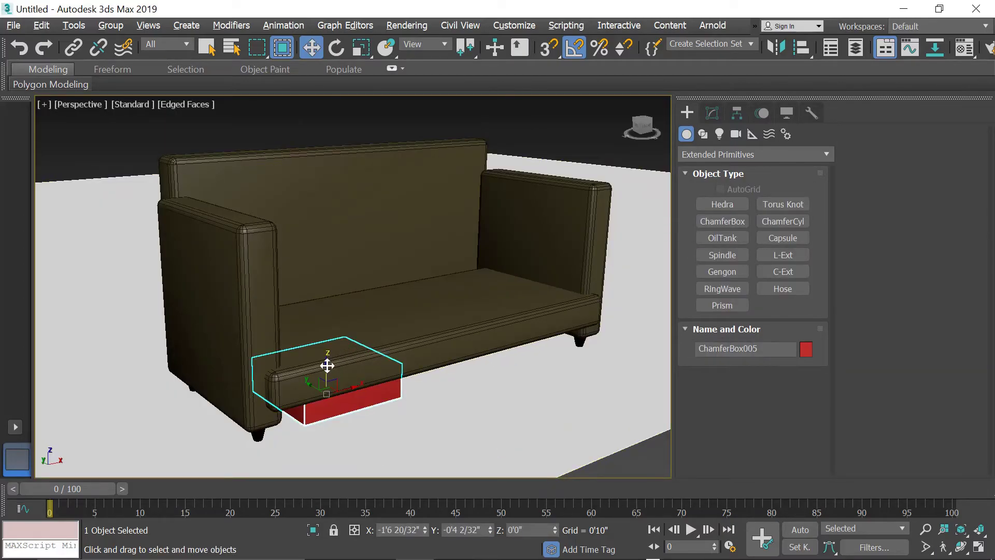
pyautogui.moveTo(327, 366); pyautogui.dragTo(330, 285)
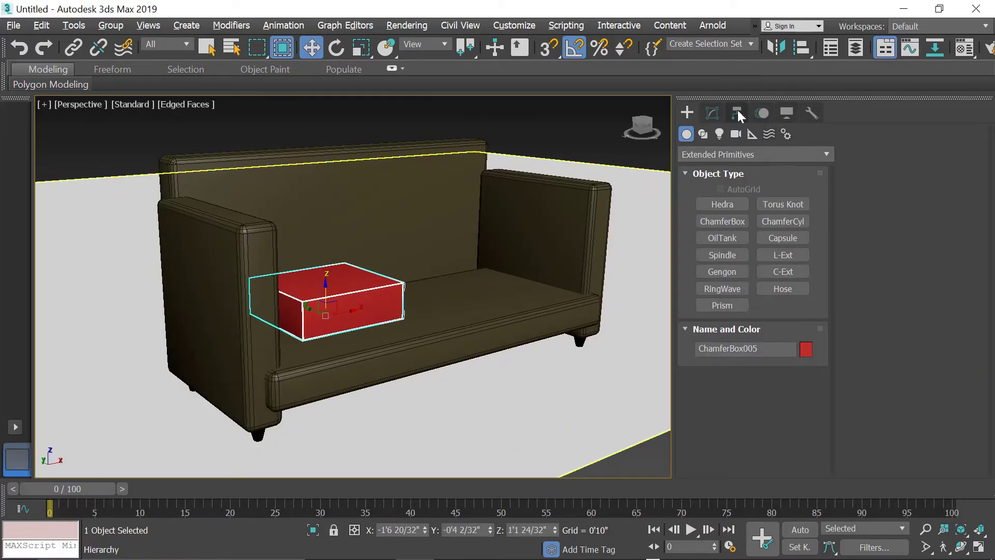
pyautogui.click(713, 111)
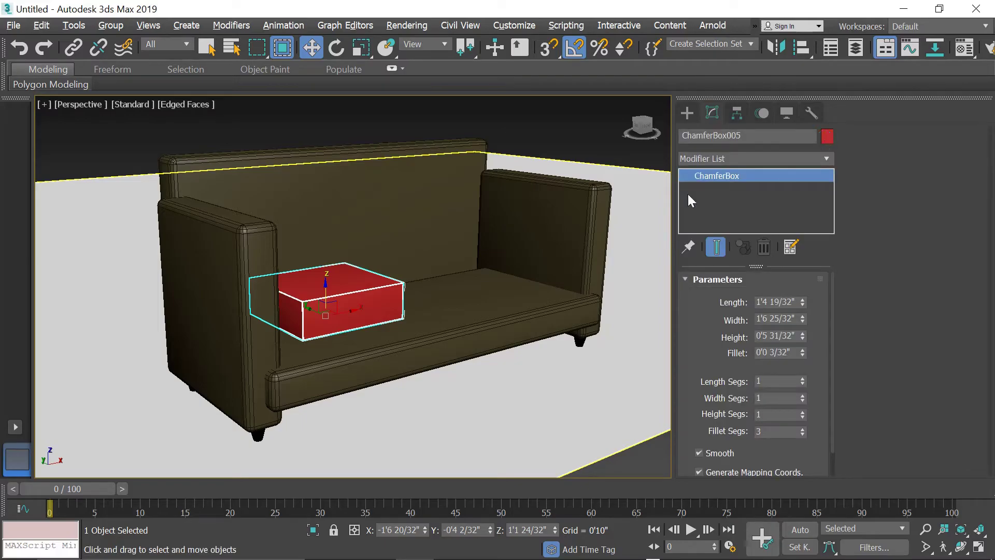
# Step: Switch ChamferBox005's object colour from red to a pale cream swatch
pyautogui.click(828, 136)
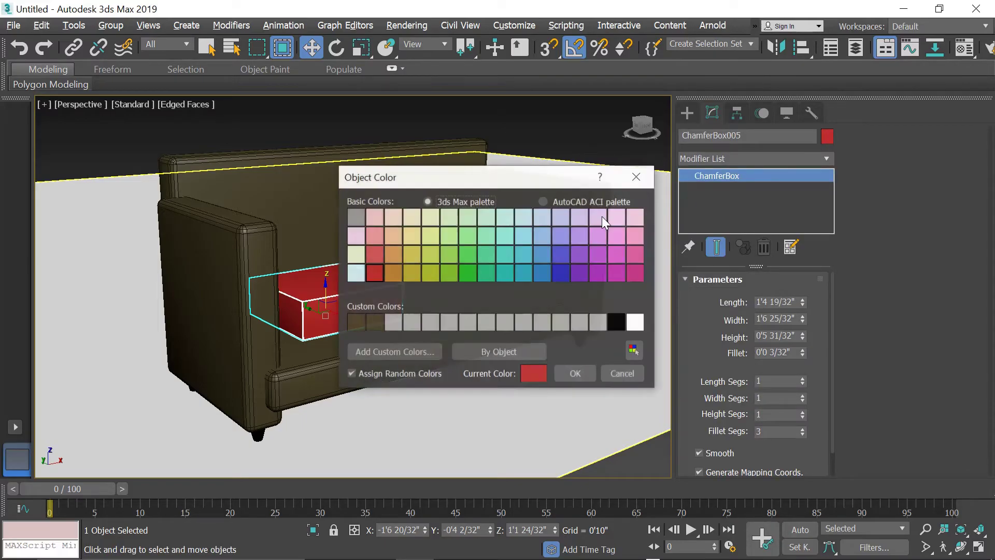
pyautogui.click(411, 234)
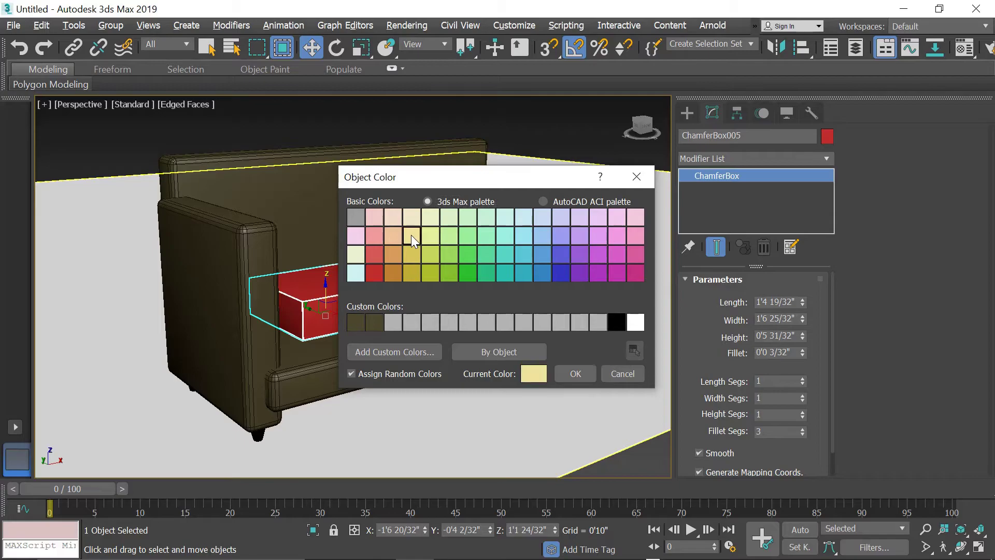
pyautogui.click(355, 254)
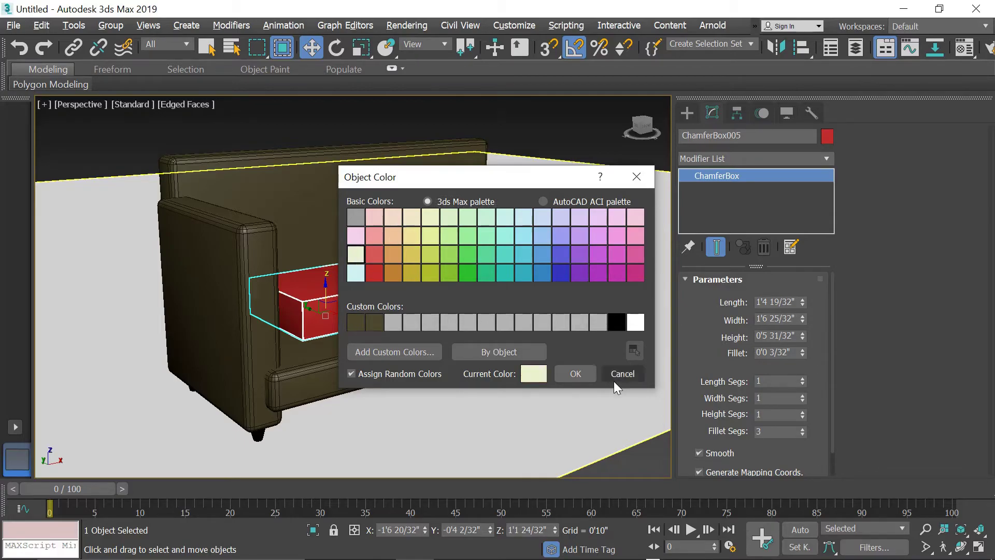
pyautogui.click(575, 373)
# Step: Give the cushion box a 2'0" width, 0'6" height and a larger fillet for rounded edges
pyautogui.scroll(2, 411, 329)
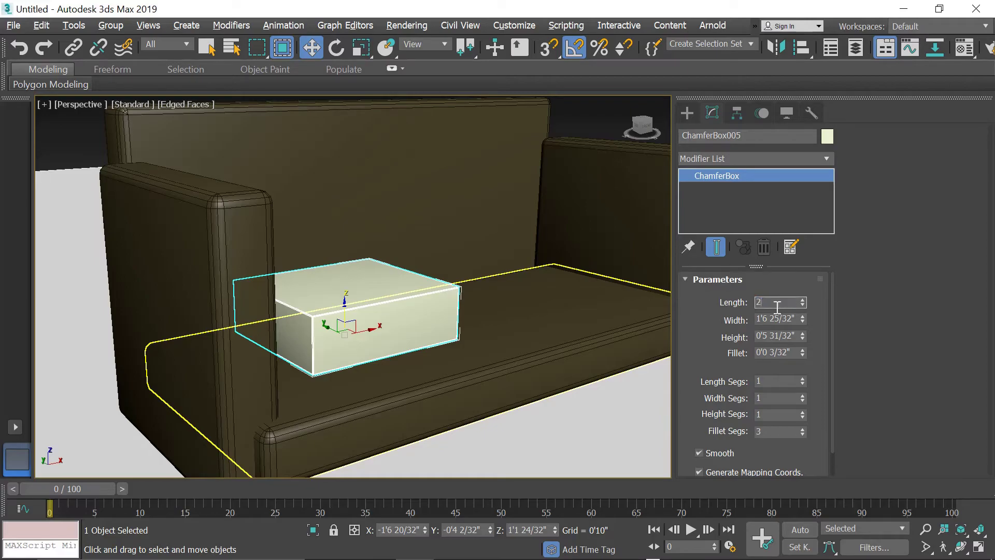
pyautogui.press('Tab')
pyautogui.write('24')
pyautogui.press('Tab')
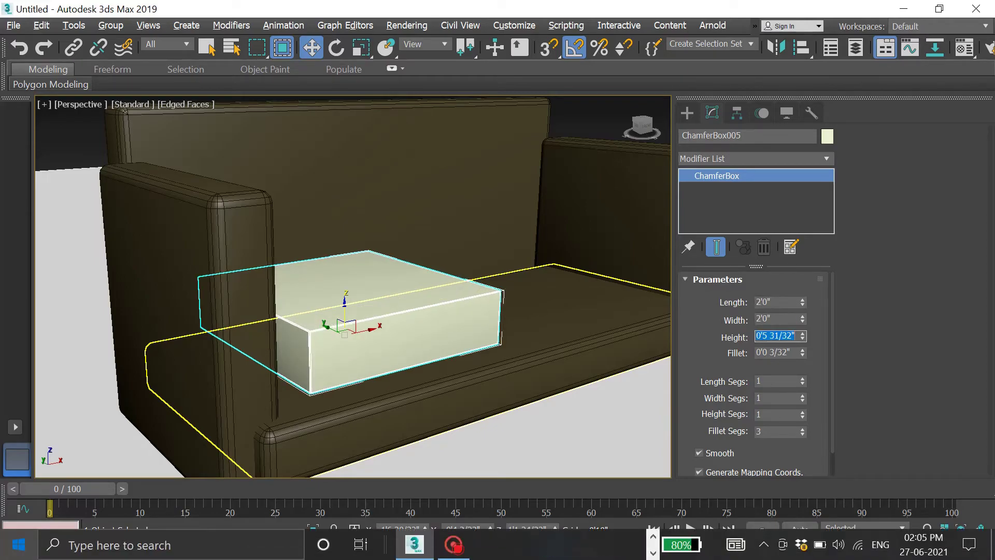
pyautogui.write('6')
pyautogui.click(789, 354)
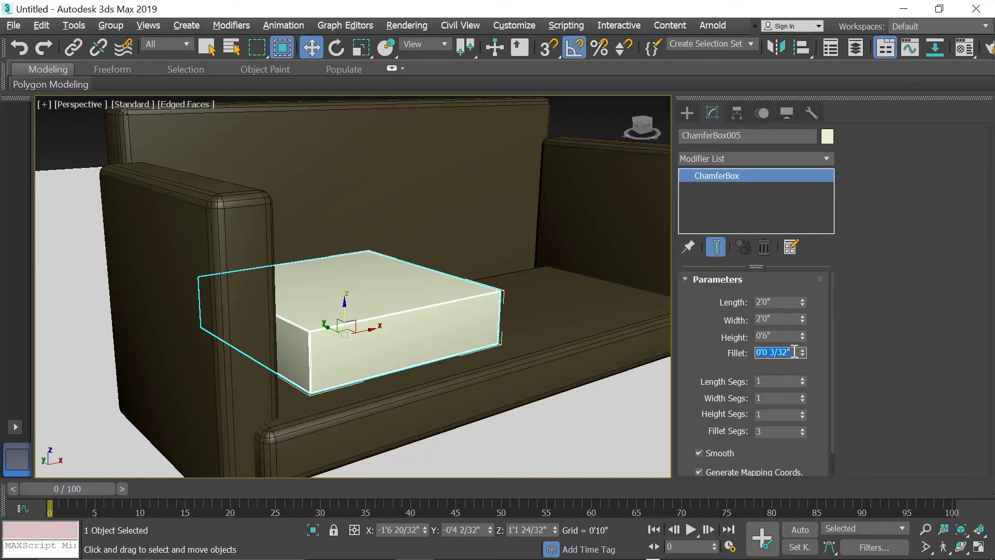
pyautogui.click(786, 336)
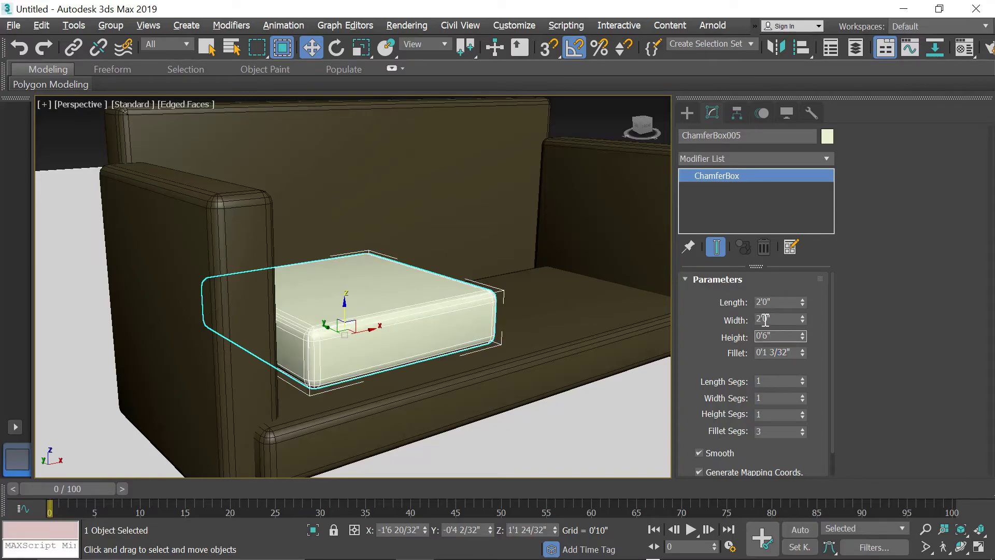
# Step: Set the cushion length to 2'6" and show all four viewports
pyautogui.scroll(-5, 407, 292)
pyautogui.scroll(1, 384, 353)
pyautogui.scroll(4, 362, 381)
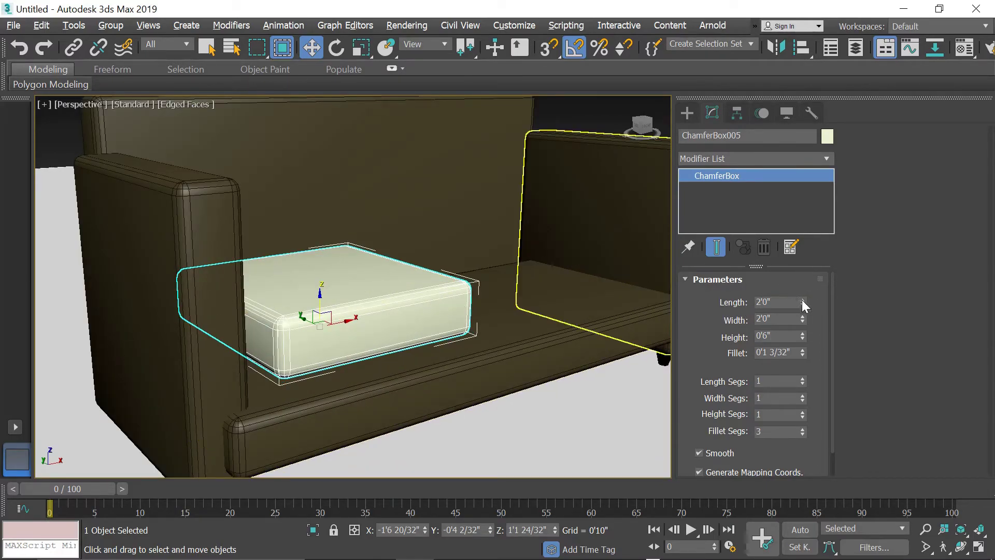
pyautogui.moveTo(802, 300); pyautogui.dragTo(802, 290)
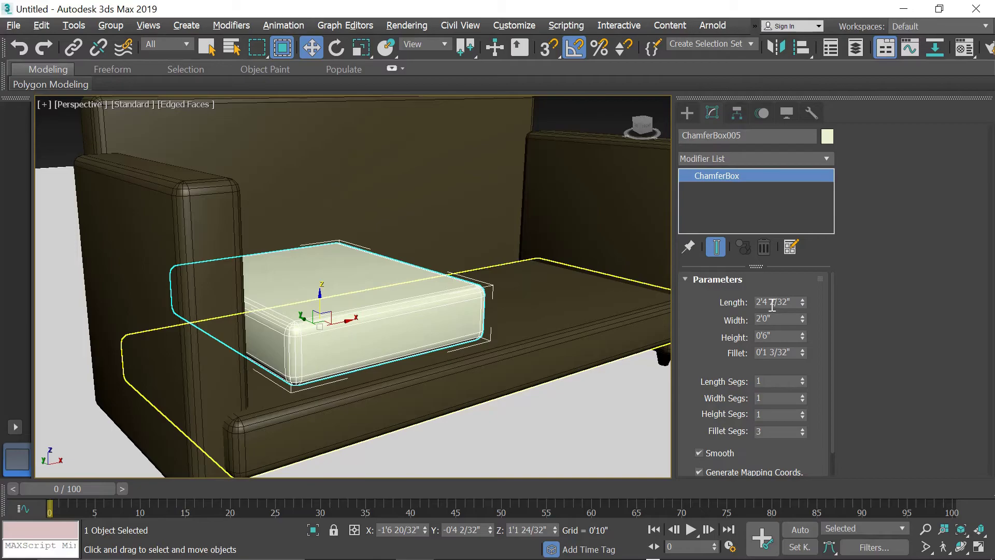
pyautogui.write('0')
pyautogui.press('Tab')
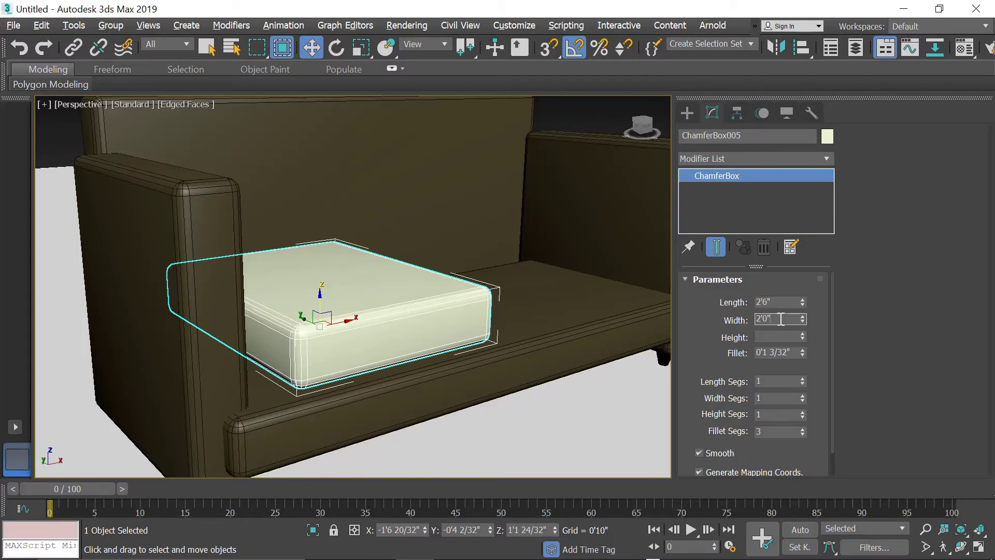
pyautogui.hotkey('alt', 'w')
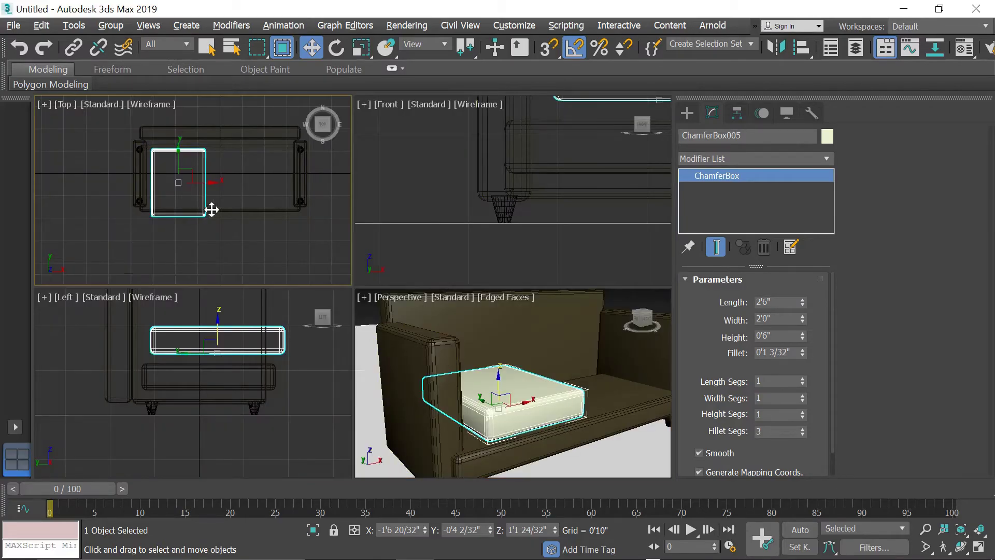
# Step: In the maximized Top view, push the cushion back against the left arm and Shift-drag a copy rightward
pyautogui.hotkey('alt', 'w')
pyautogui.scroll(4, 309, 253)
pyautogui.moveTo(335, 260); pyautogui.dragTo(335, 248)
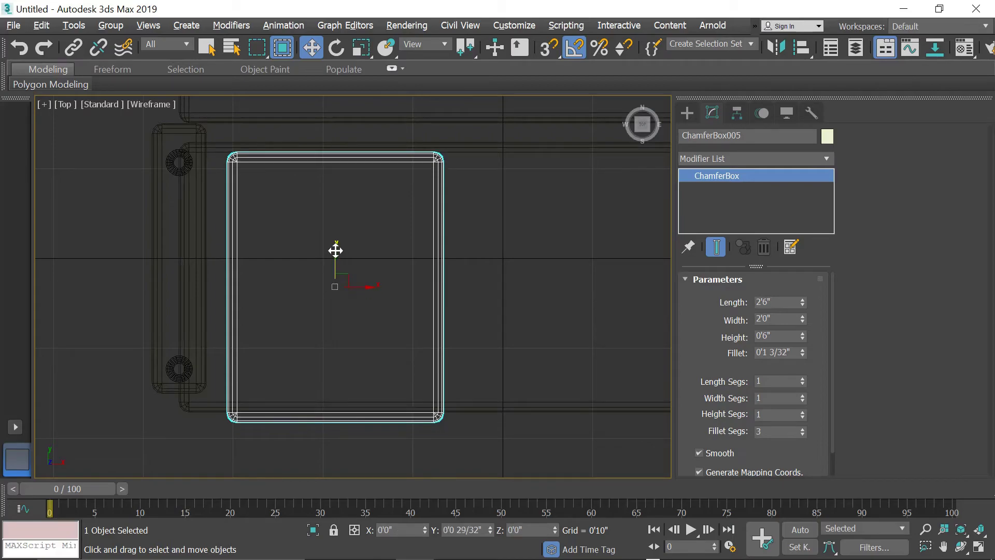
pyautogui.moveTo(371, 282); pyautogui.dragTo(350, 281)
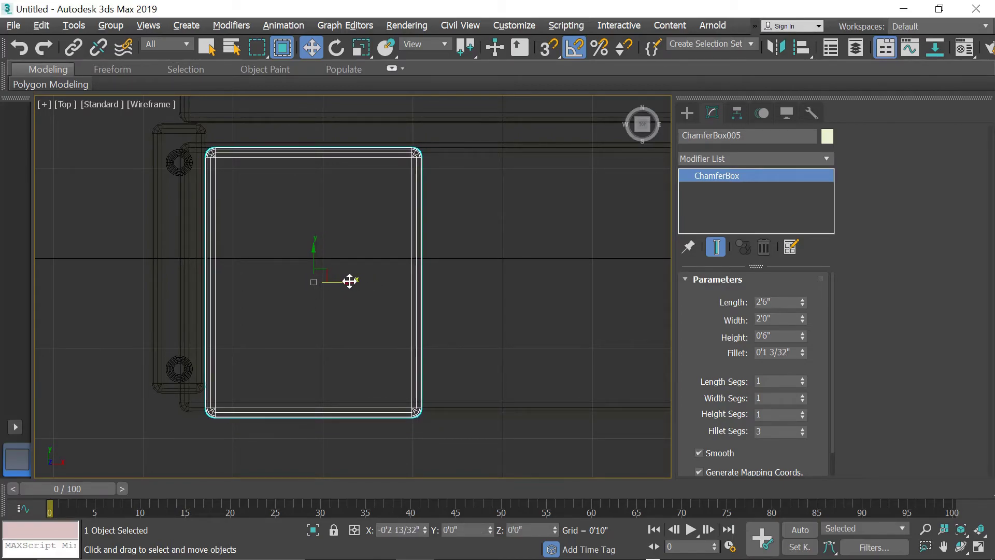
pyautogui.keyDown('shift'); pyautogui.moveTo(350, 281); pyautogui.dragTo(571, 284); pyautogui.keyUp('shift')
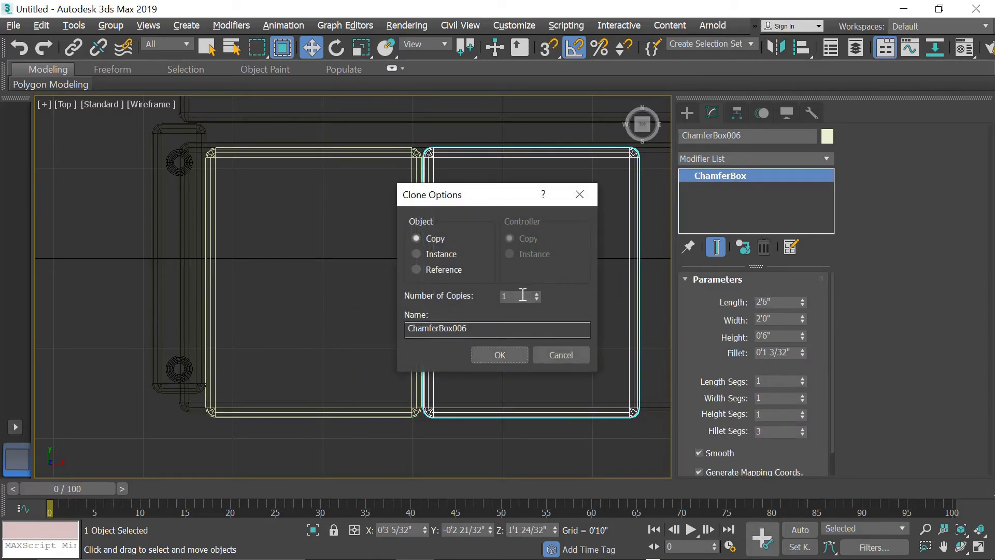
# Step: Confirm a single cushion copy, then select all three cushions and shift them left
pyautogui.click(507, 353)
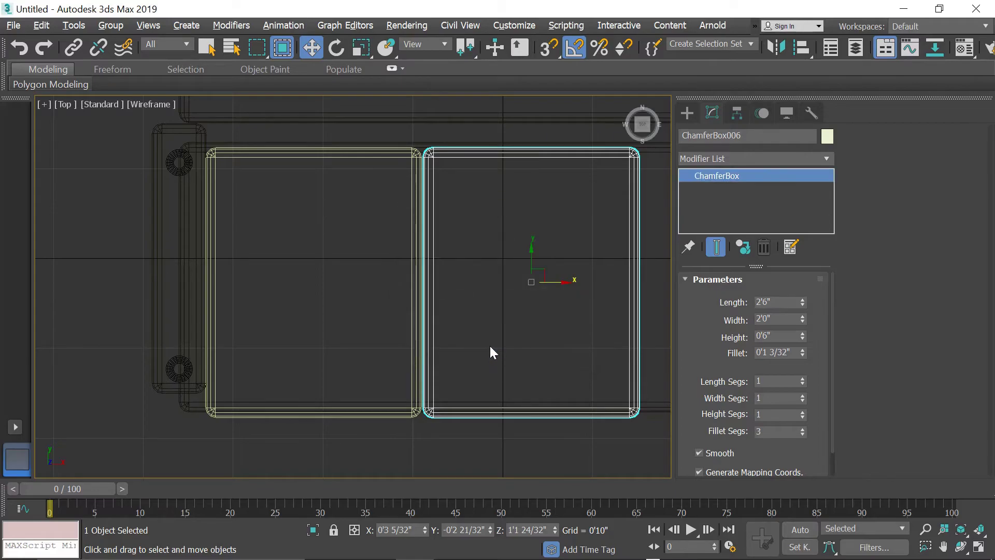
pyautogui.hotkey('alt', 'w')
pyautogui.hotkey('alt', 'w')
pyautogui.scroll(-5, 437, 355)
pyautogui.keyDown('alt'); pyautogui.moveTo(438, 355); pyautogui.dragTo(462, 329, button='middle'); pyautogui.keyUp('alt')
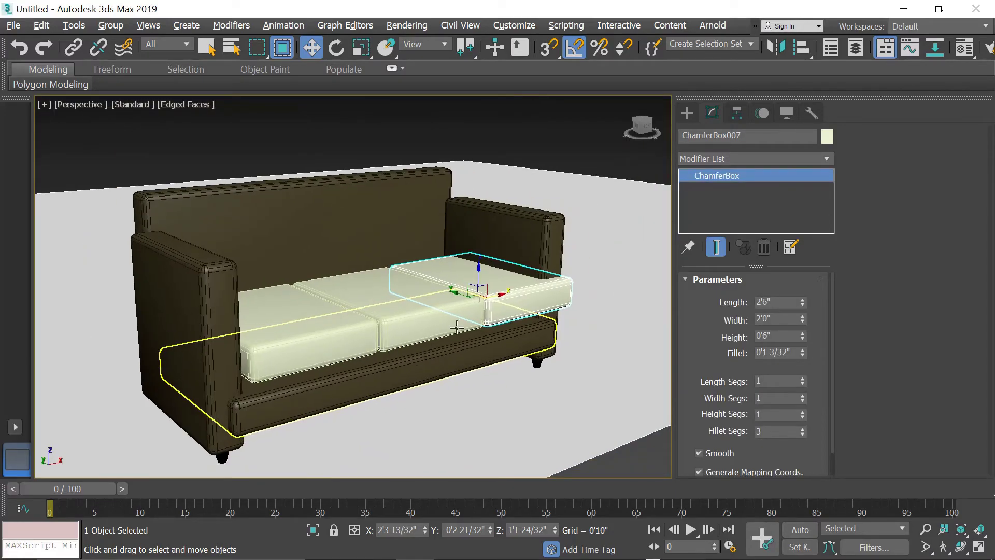
pyautogui.keyDown('ctrl'); pyautogui.click(340, 335); pyautogui.keyUp('ctrl')
pyautogui.keyDown('ctrl'); pyautogui.click(415, 316); pyautogui.keyUp('ctrl')
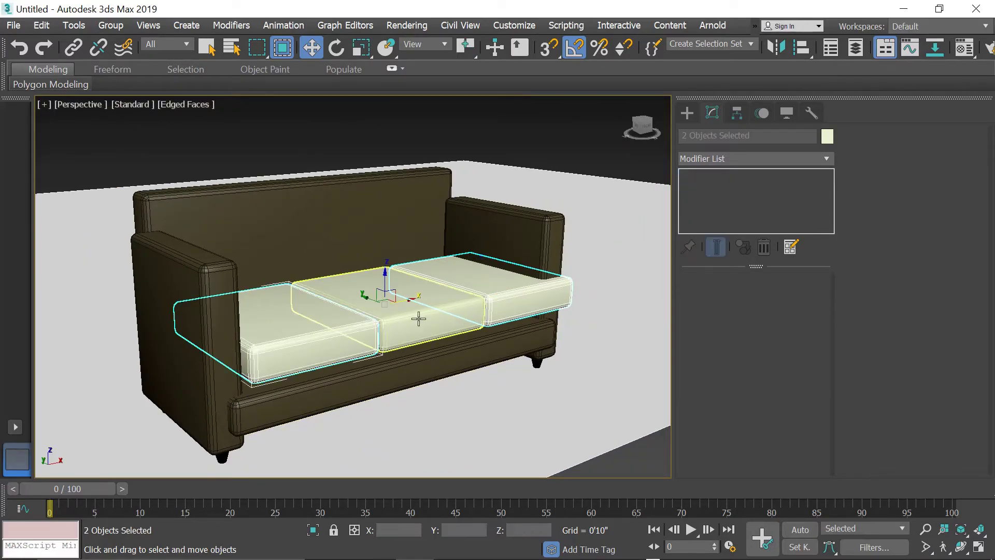
pyautogui.moveTo(411, 300); pyautogui.dragTo(401, 303)
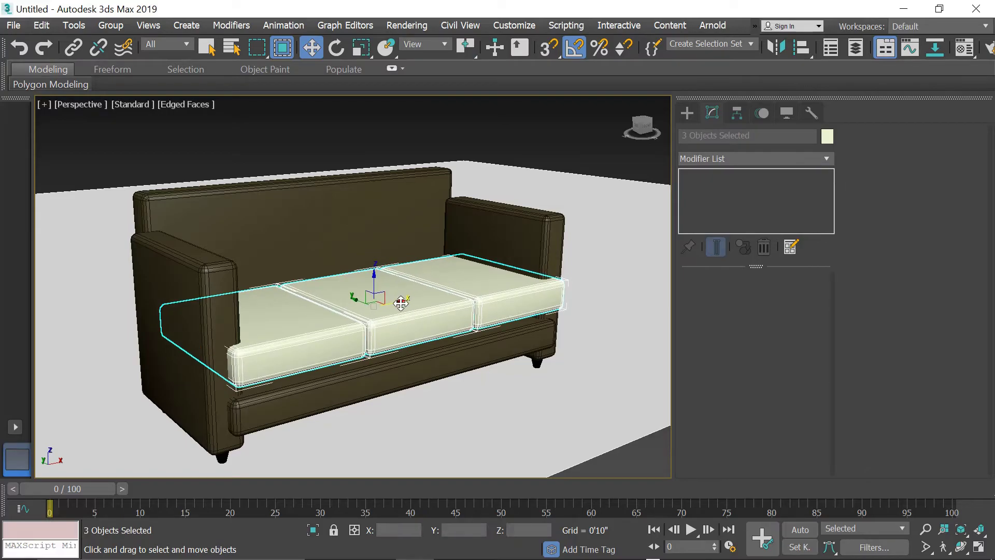
# Step: In the Front view, lower the three cushions onto the seat base
pyautogui.press('f')
pyautogui.scroll(-5, 436, 295)
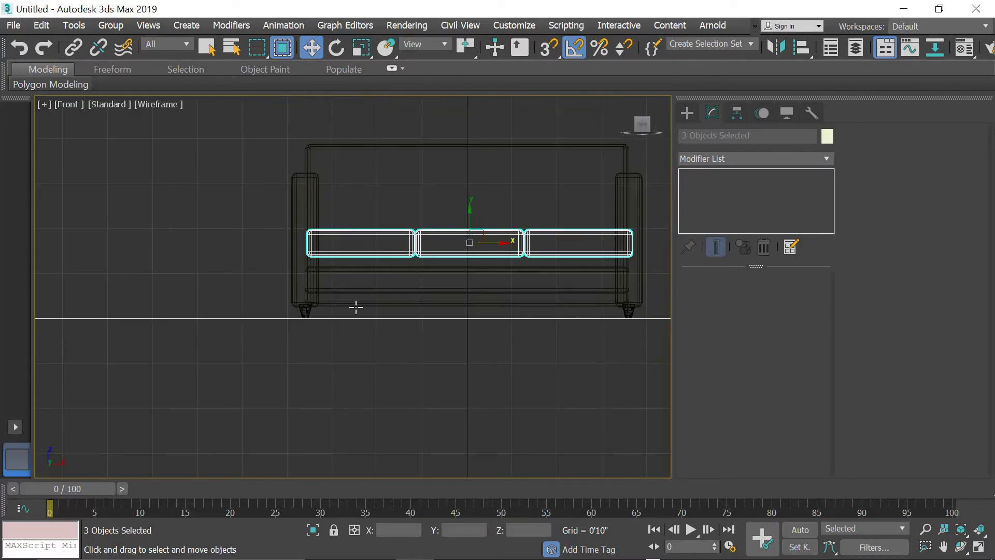
pyautogui.scroll(3, 355, 307)
pyautogui.scroll(4, 441, 285)
pyautogui.moveTo(445, 280); pyautogui.dragTo(397, 299, button='middle')
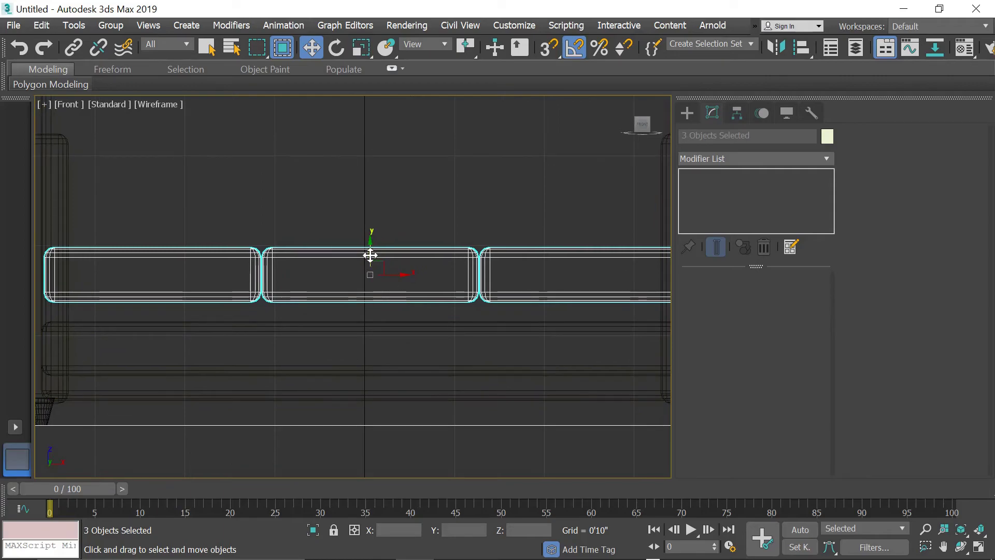
pyautogui.moveTo(371, 248); pyautogui.dragTo(373, 267)
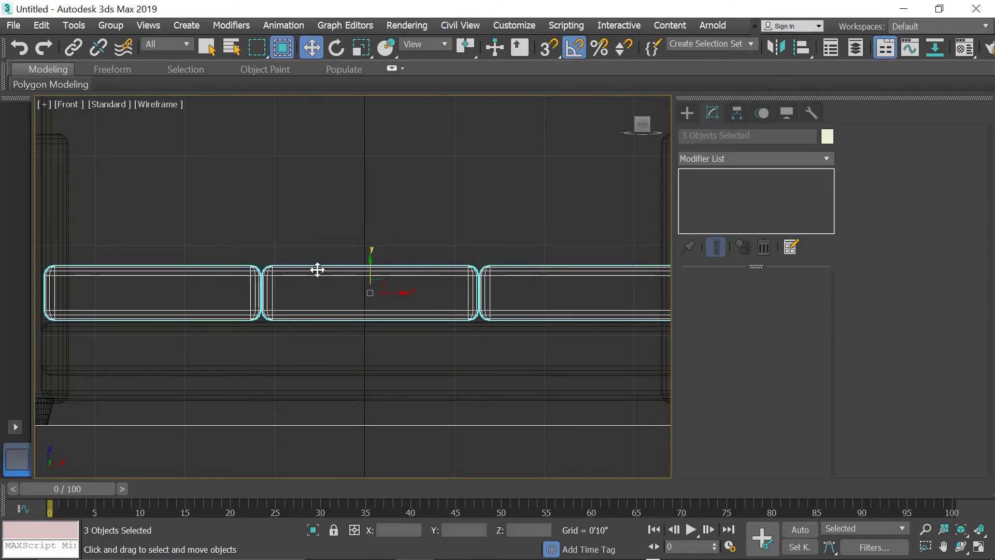
pyautogui.scroll(-4, 318, 269)
pyautogui.scroll(2, 309, 283)
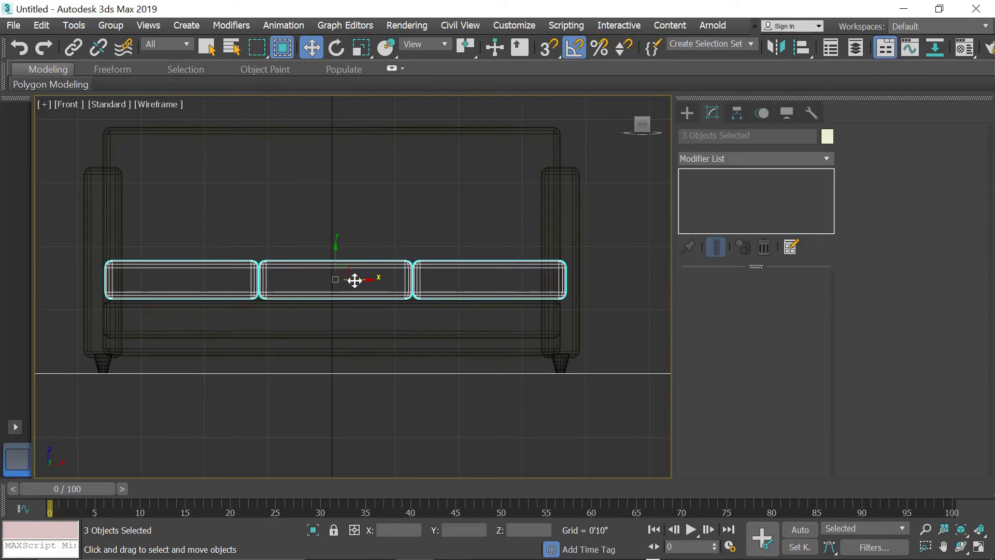
# Step: Nudge the cushions, try an exact X position of 0, then undo the resulting collapse
pyautogui.moveTo(368, 279); pyautogui.dragTo(366, 282)
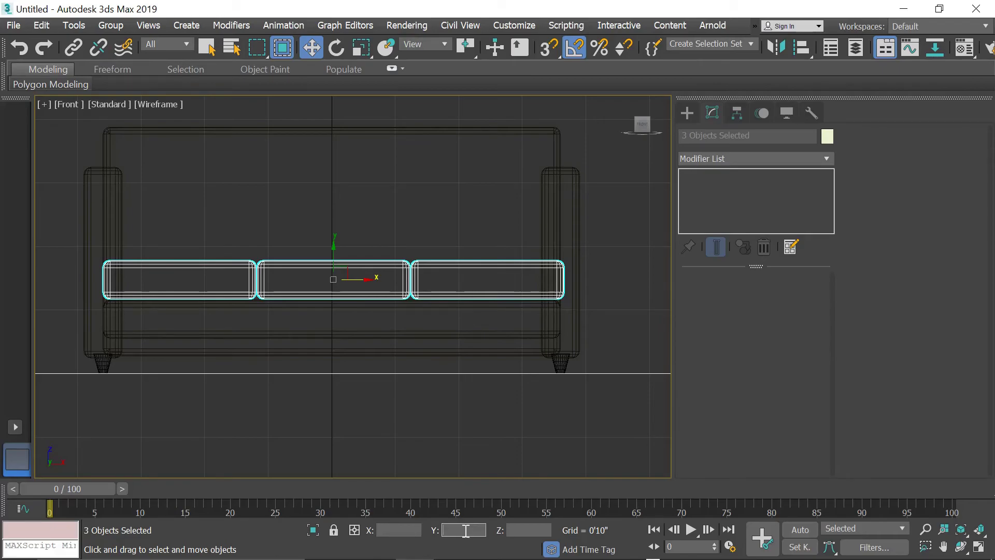
pyautogui.write('0')
pyautogui.click(387, 529)
pyautogui.press('Return')
pyautogui.click(425, 423)
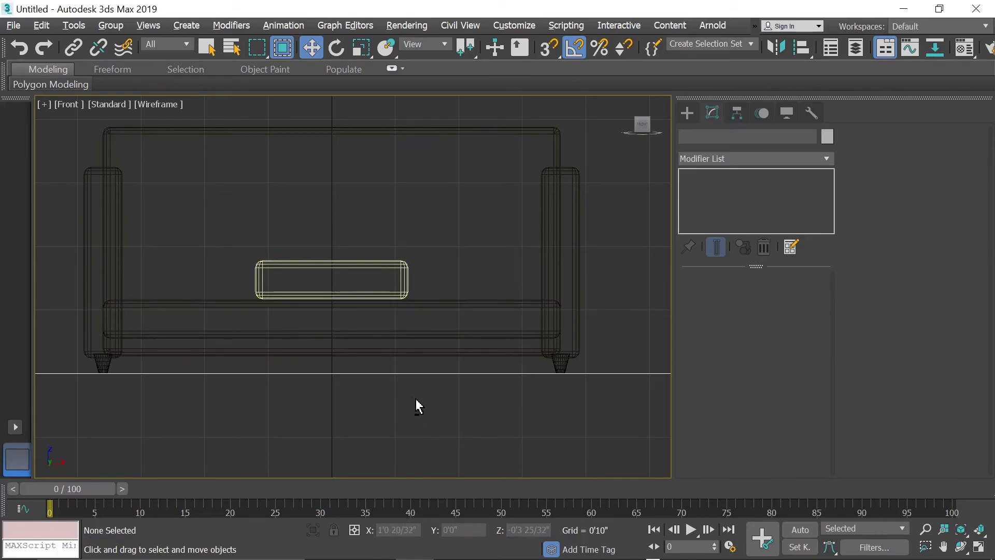
pyautogui.hotkey('alt', 'w')
pyautogui.hotkey('alt', 'w')
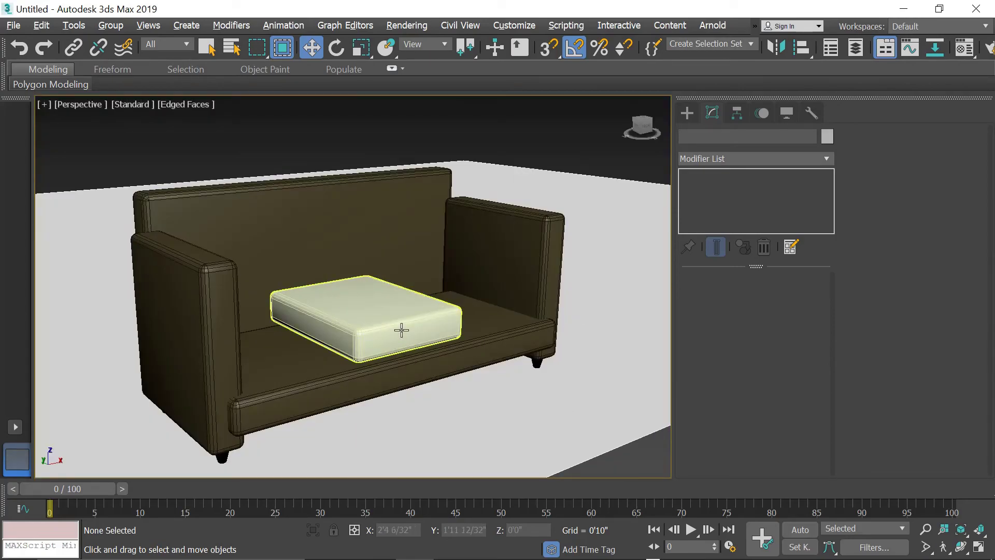
pyautogui.hotkey('ctrl', 'z')
pyautogui.hotkey('ctrl', 'z')
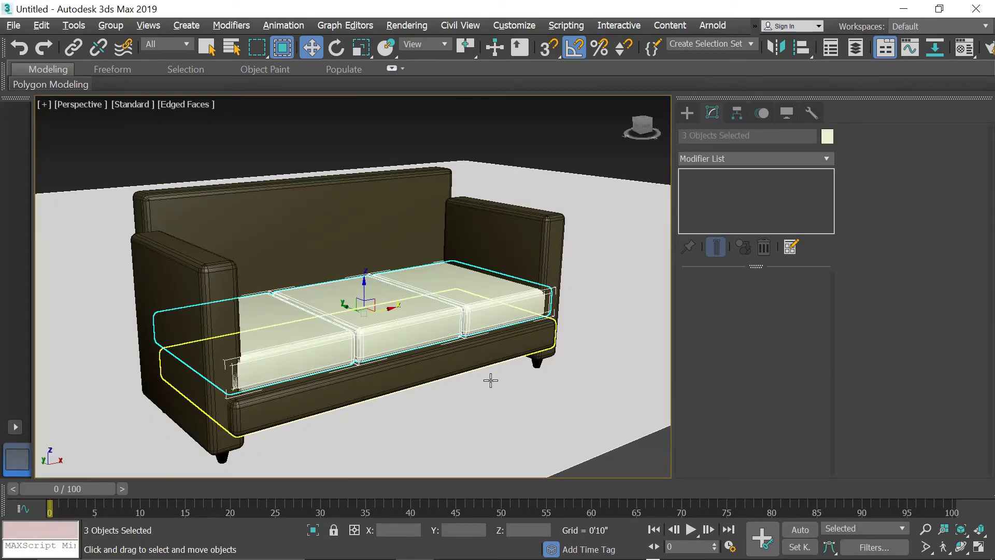
# Step: Reselect all three cushions and nudge them slightly right and down to centre them on the seat
pyautogui.click(515, 135)
pyautogui.scroll(5, 372, 364)
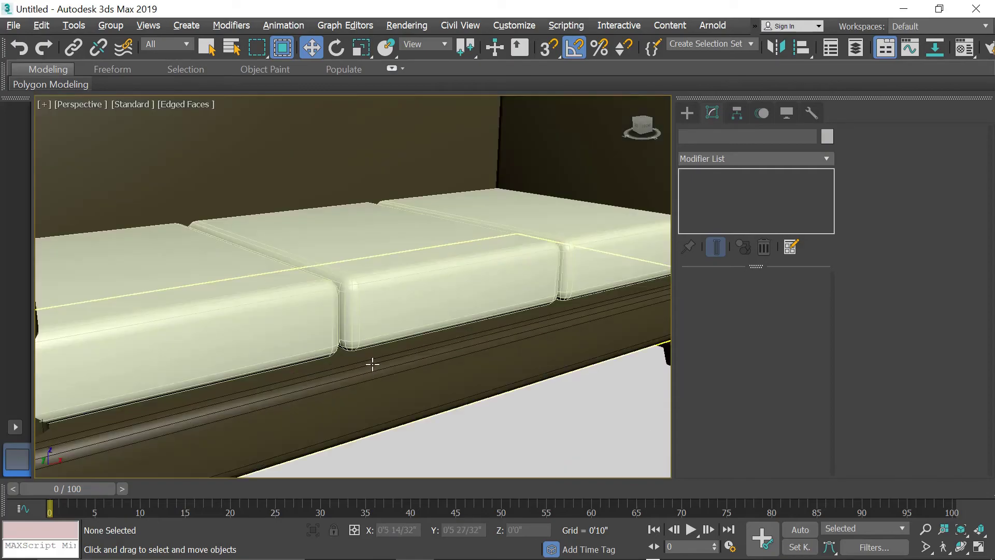
pyautogui.scroll(-5, 372, 365)
pyautogui.click(371, 326)
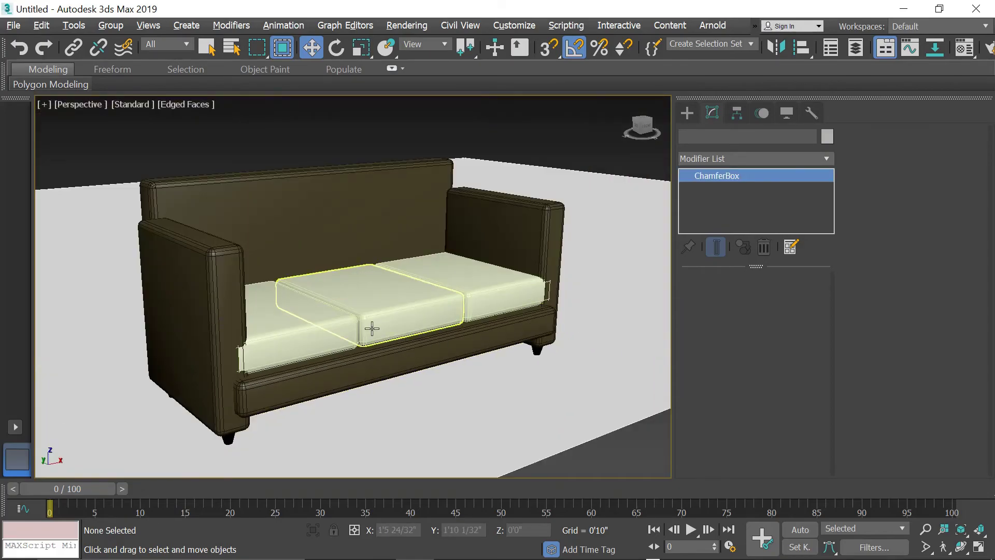
pyautogui.keyDown('ctrl'); pyautogui.click(324, 340); pyautogui.keyUp('ctrl')
pyautogui.keyDown('ctrl'); pyautogui.click(484, 297); pyautogui.keyUp('ctrl')
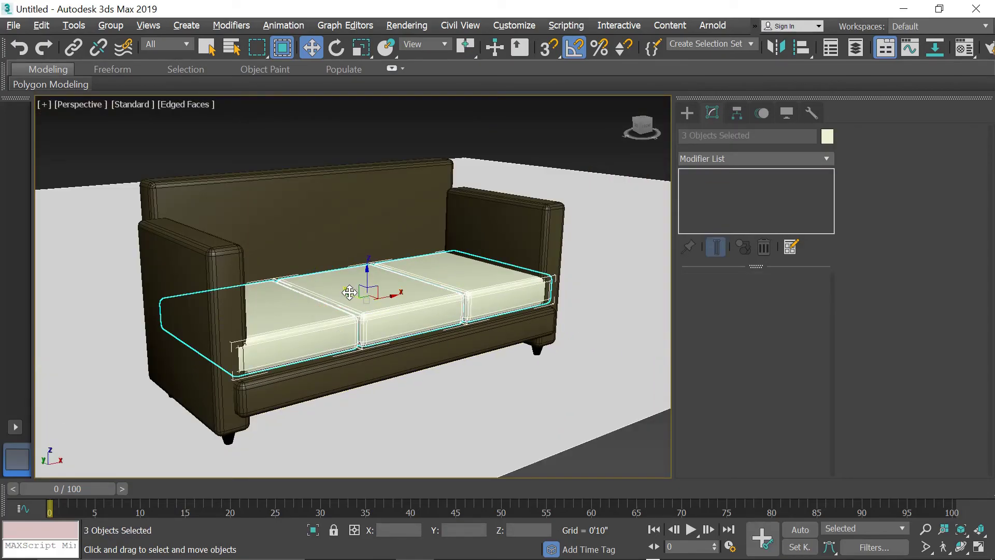
pyautogui.moveTo(349, 293); pyautogui.dragTo(355, 297)
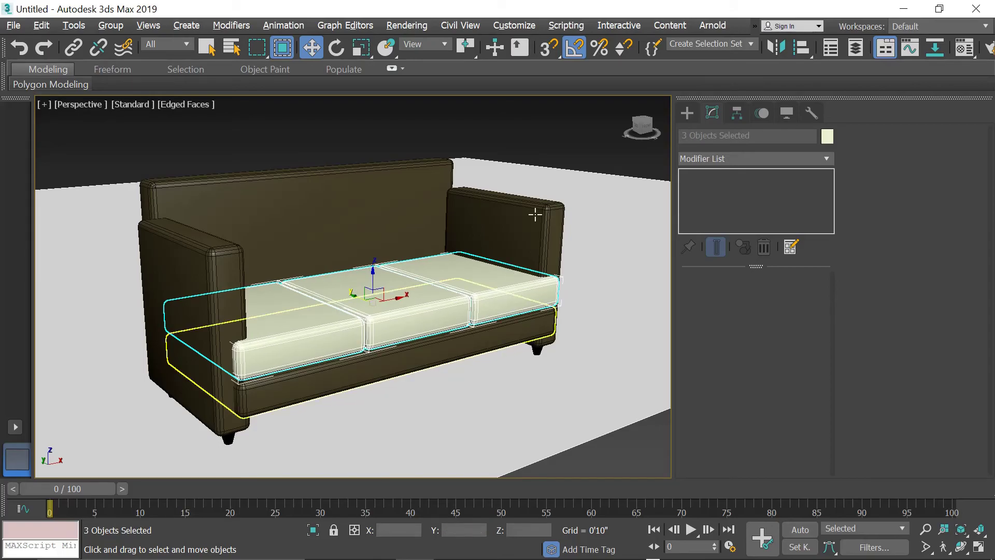
pyautogui.click(586, 146)
# Step: Hide the wireframe edges, return to four viewports and move the ground plane beneath the sofa
pyautogui.press('F4')
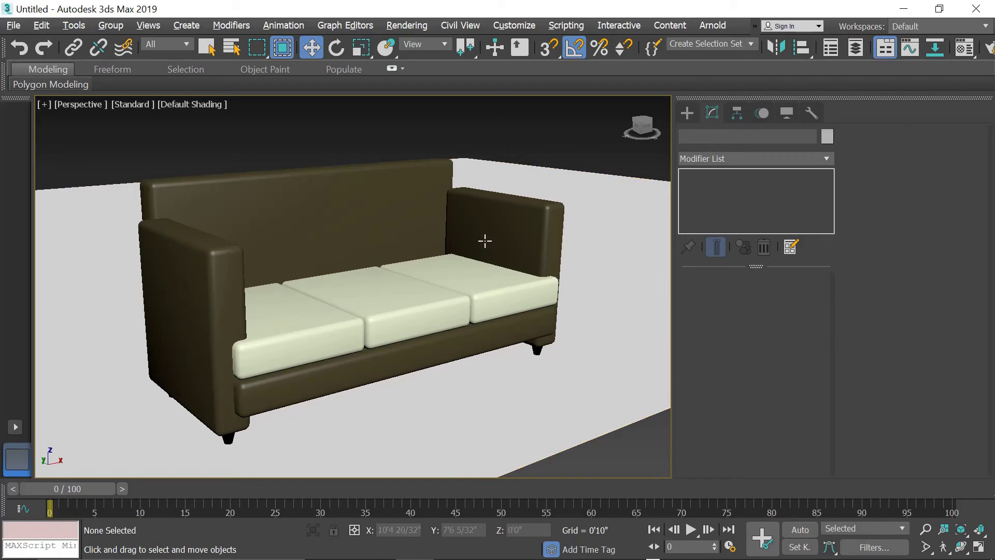
pyautogui.moveTo(438, 289)
pyautogui.keyDown('alt'); pyautogui.mouseDown(button='middle')
pyautogui.moveTo(504, 280)
pyautogui.moveTo(393, 284)
pyautogui.moveTo(409, 265)
pyautogui.moveTo(429, 291)
pyautogui.moveTo(439, 286)
pyautogui.moveTo(437, 295)
pyautogui.mouseUp(button='middle'); pyautogui.keyUp('alt')
pyautogui.hotkey('alt', 'w')
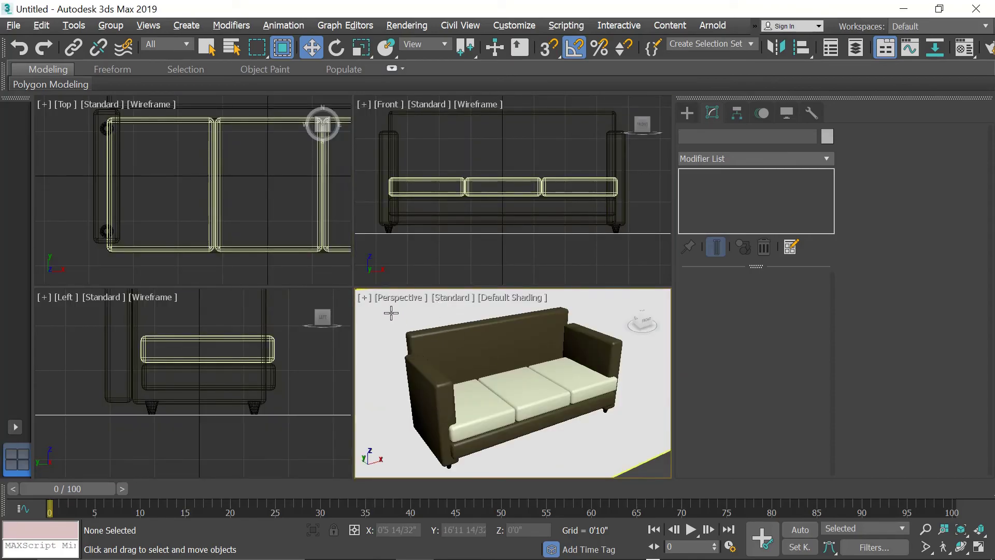
pyautogui.moveTo(398, 314)
pyautogui.mouseDown()
pyautogui.moveTo(546, 422)
pyautogui.moveTo(422, 344)
pyautogui.mouseUp()
# Step: Select the sofa and zoom extents to fit it in the orthographic and perspective views
pyautogui.scroll(-5, 422, 342)
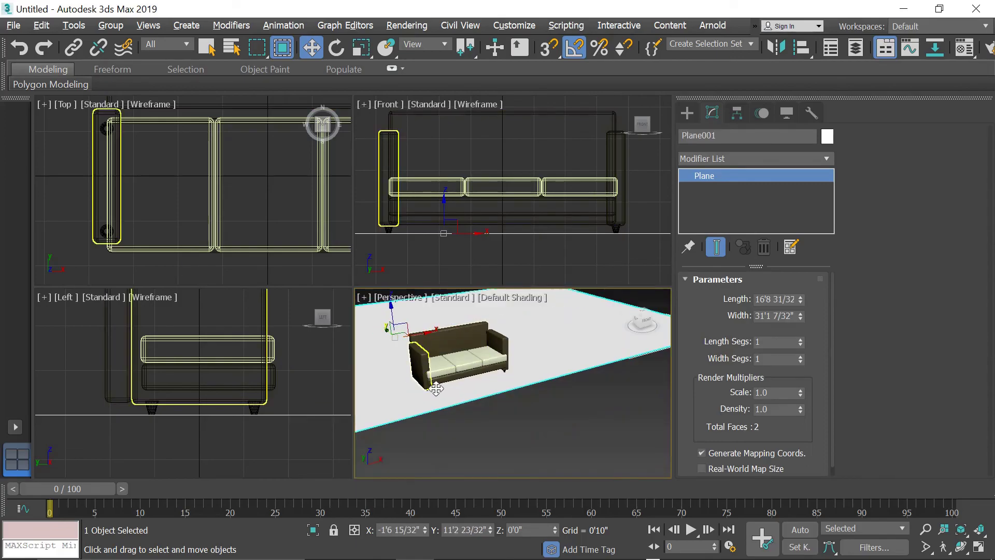
pyautogui.scroll(-2, 420, 178)
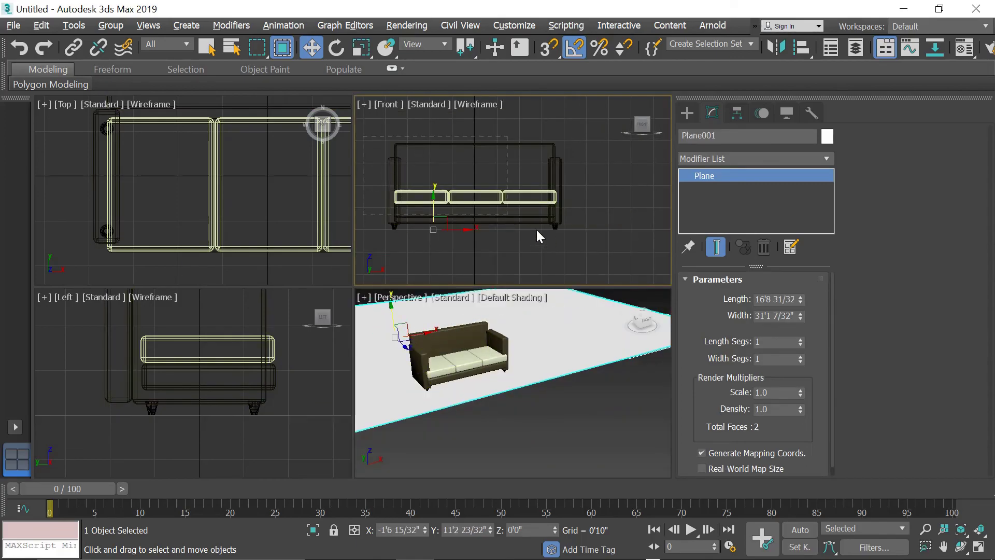
pyautogui.click(456, 353)
pyautogui.press('z')
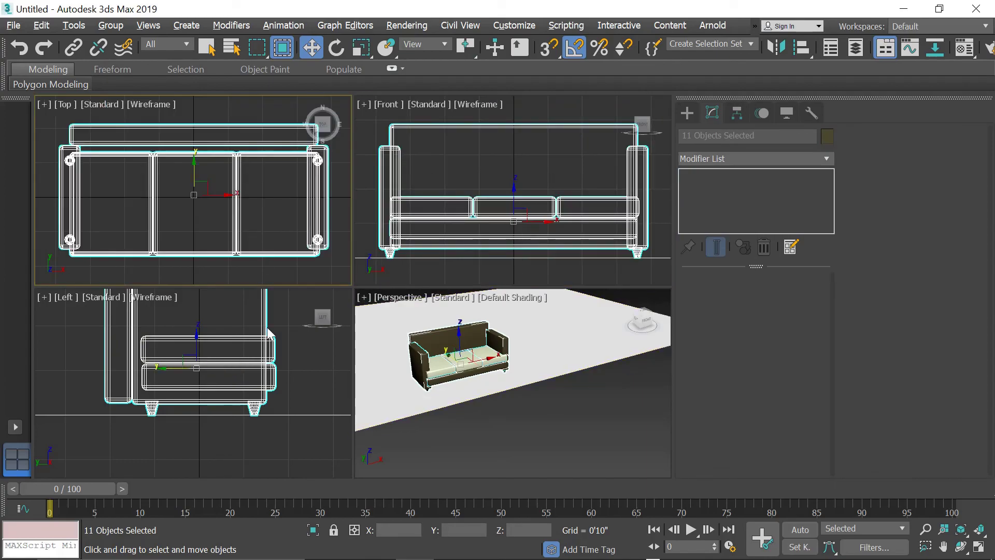
pyautogui.click(451, 363)
pyautogui.press('z')
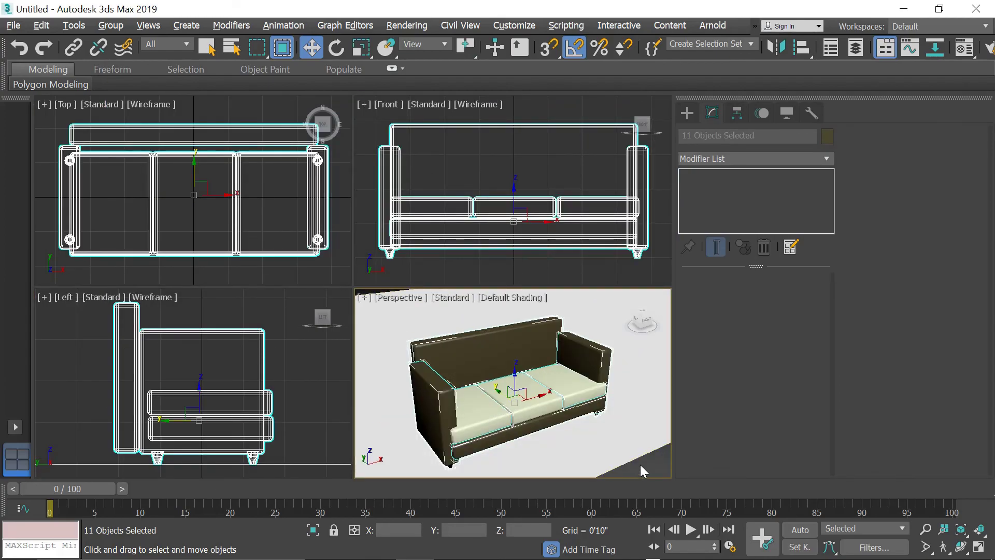
pyautogui.click(640, 464)
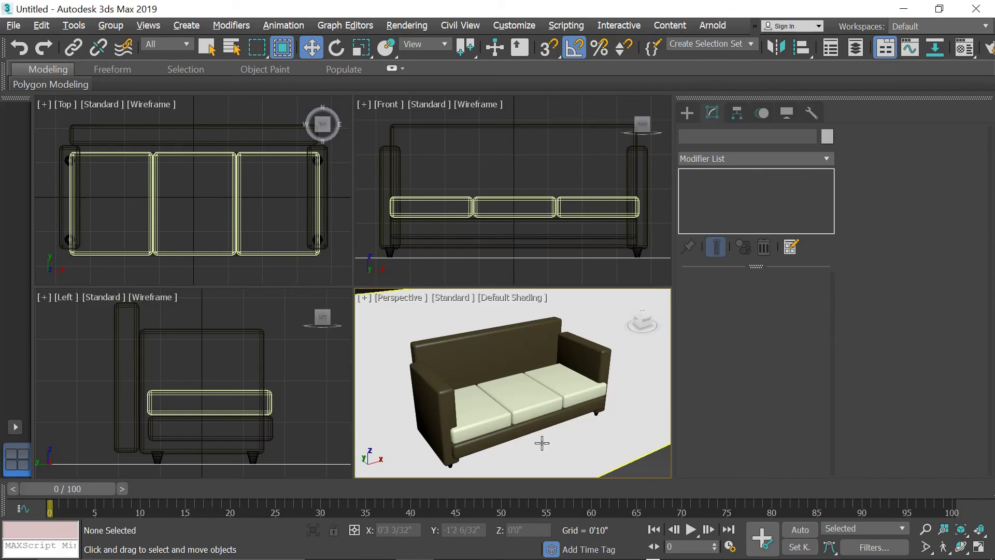